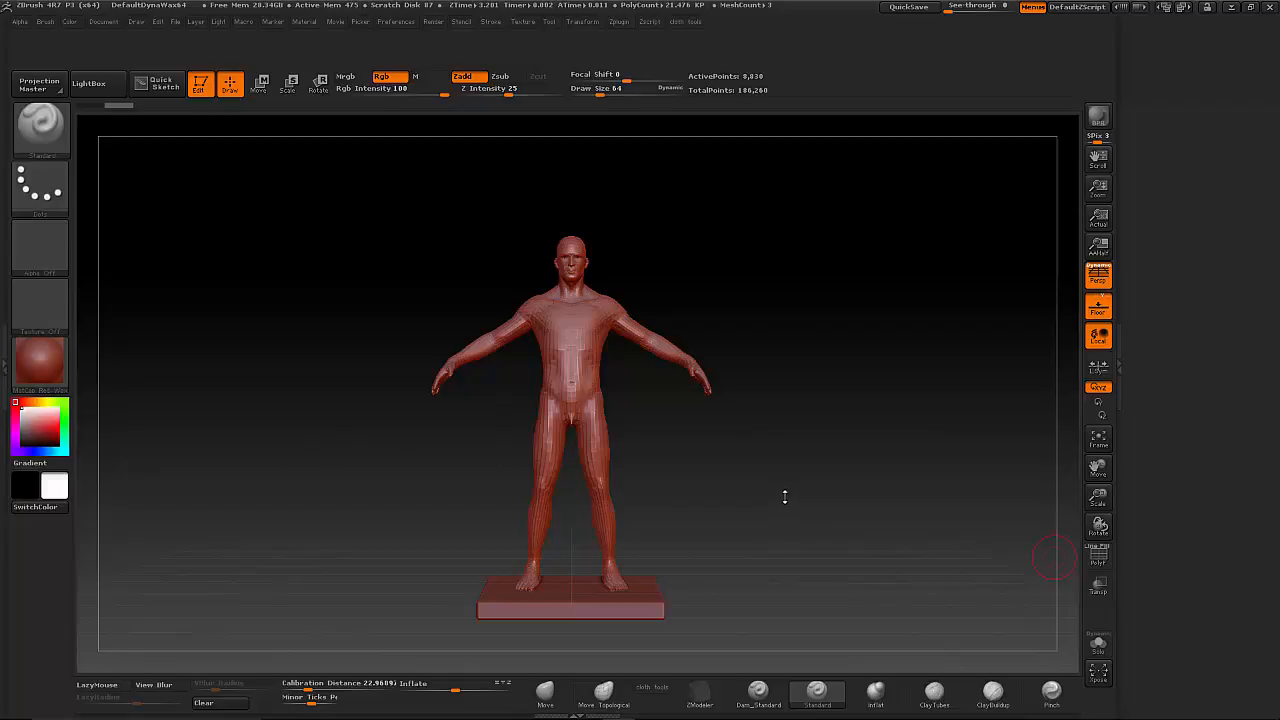
Change the male figure's material to MatCap Gray.
left_click_drag(728, 498, 771, 450)
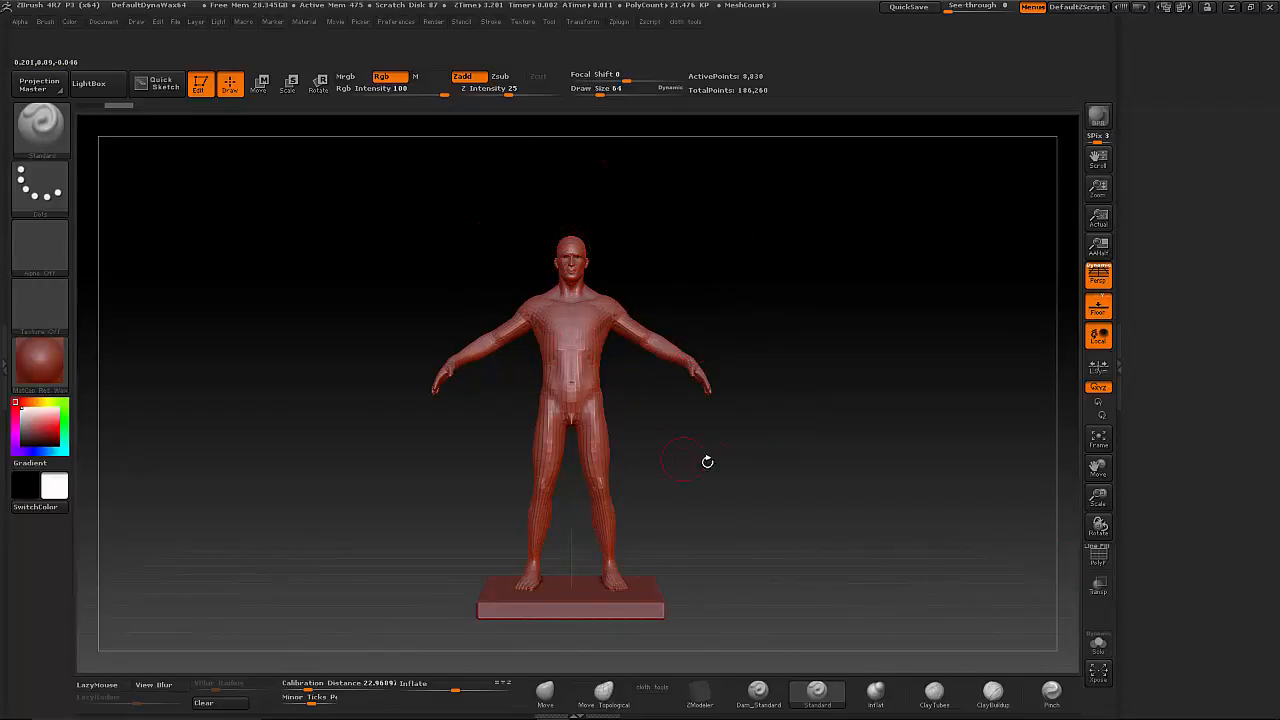
left_click_drag(706, 460, 760, 425, "alt")
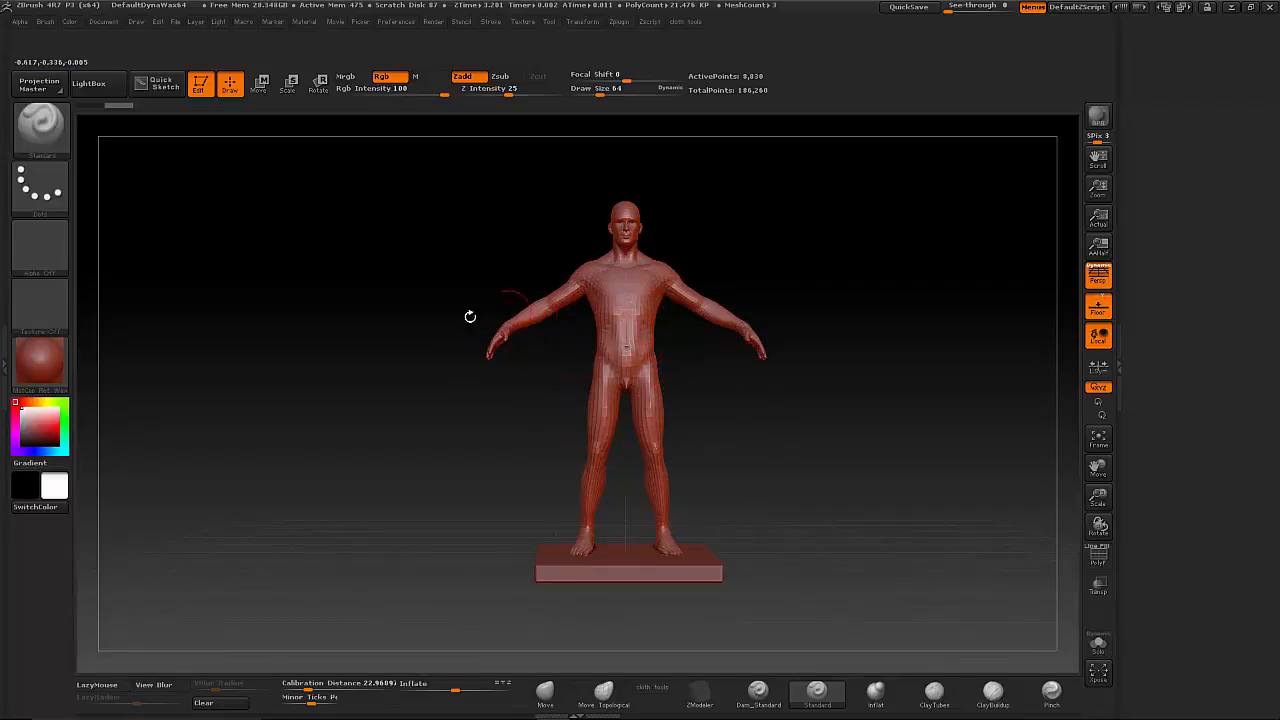
left_click(44, 369)
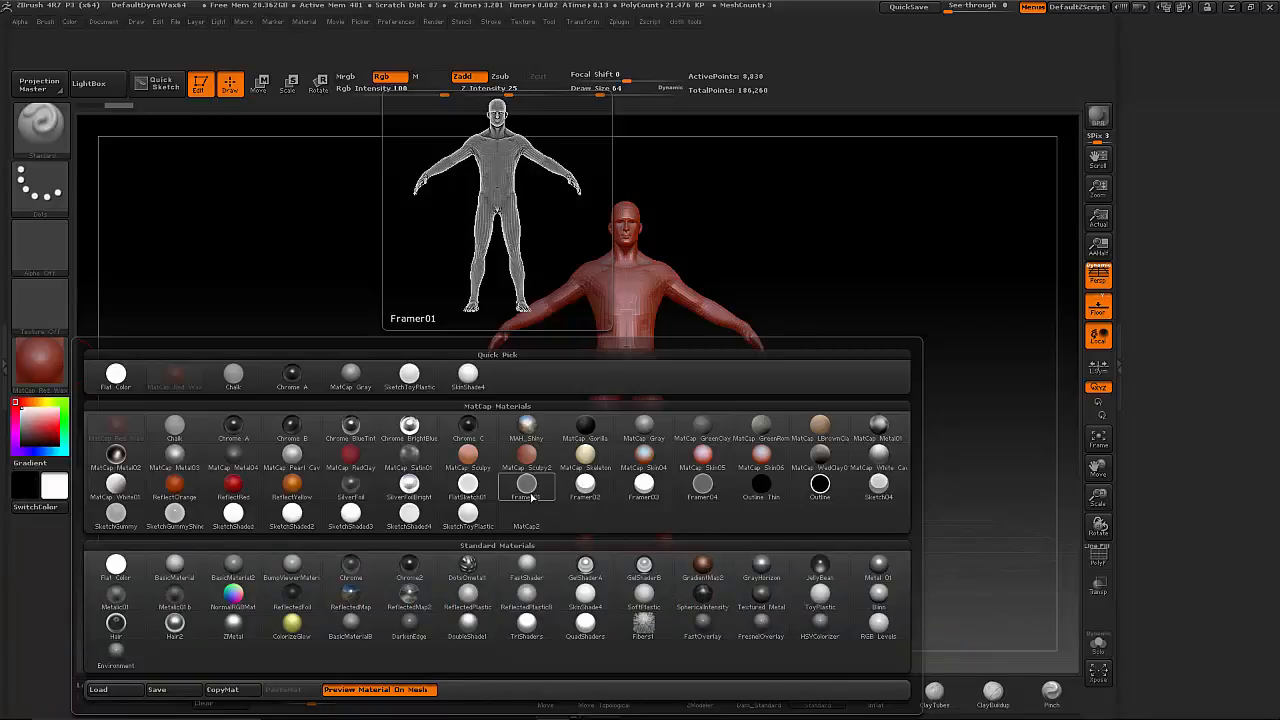
left_click(647, 430)
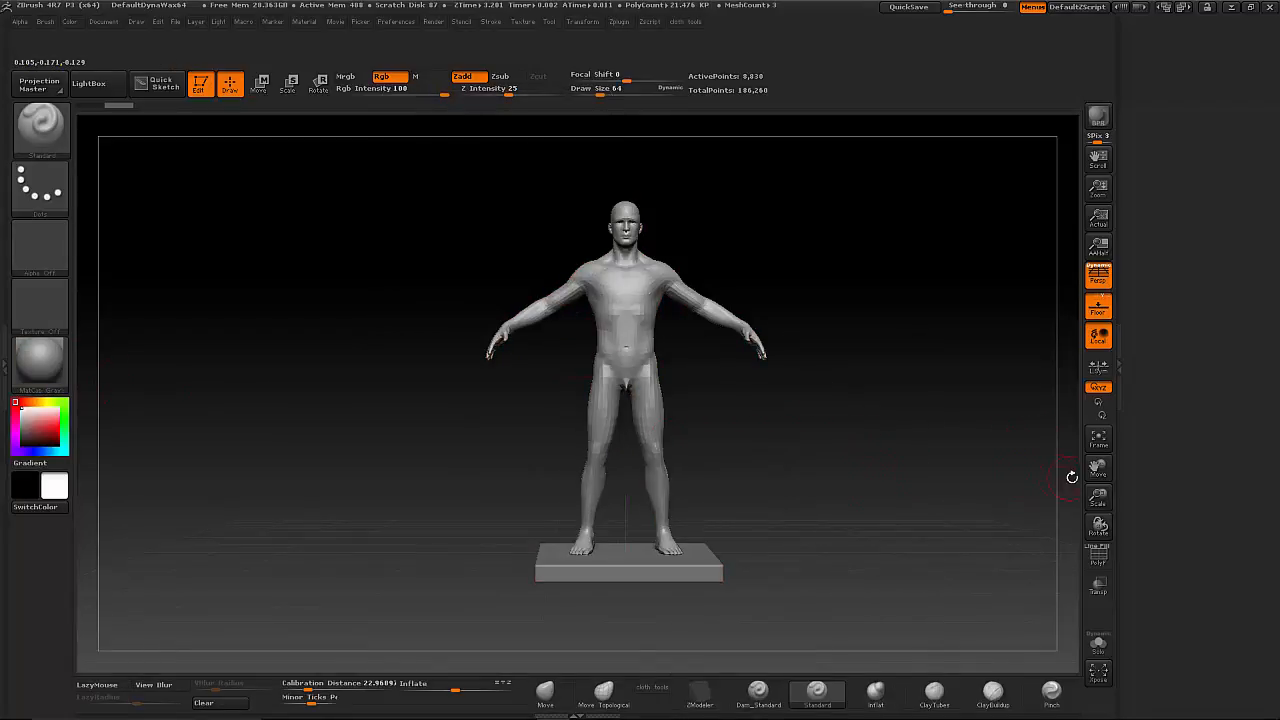
Show the polyframe, subdivide the body mesh twice, and hide the polyframe again.
left_click_drag(1180, 327, 1230, 508)
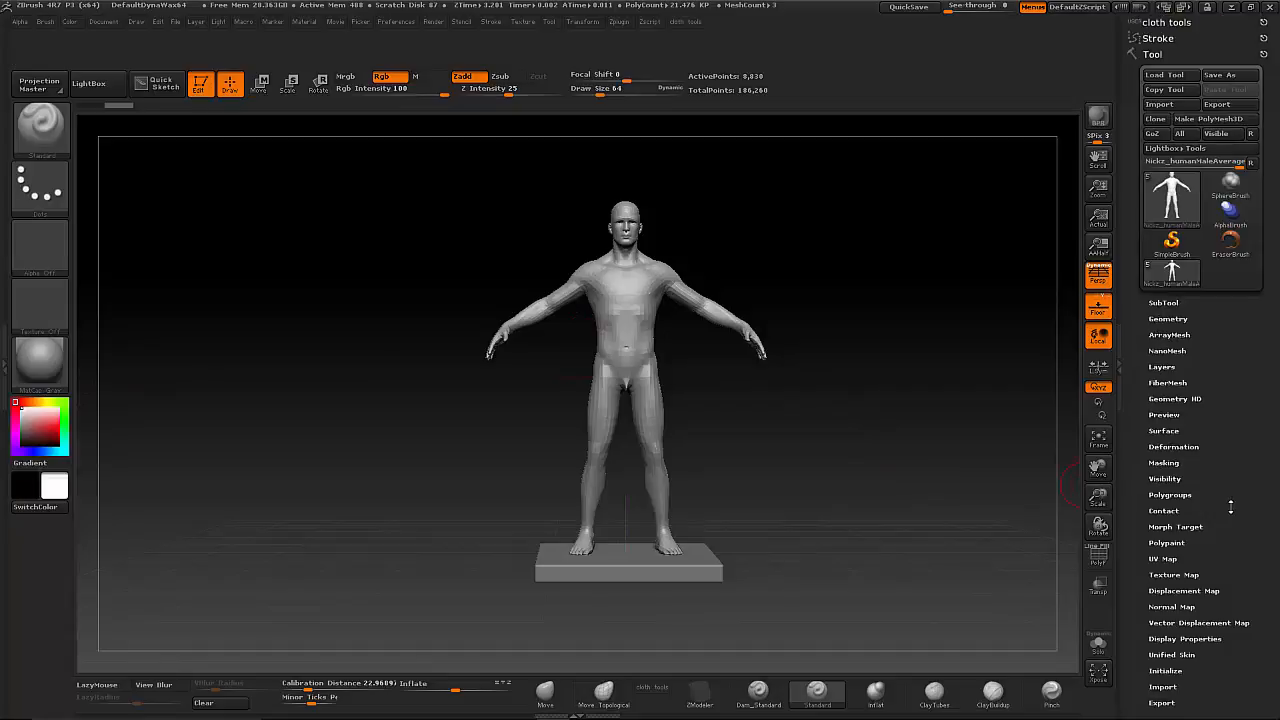
left_click(1098, 557)
left_click_drag(1098, 495, 1054, 523)
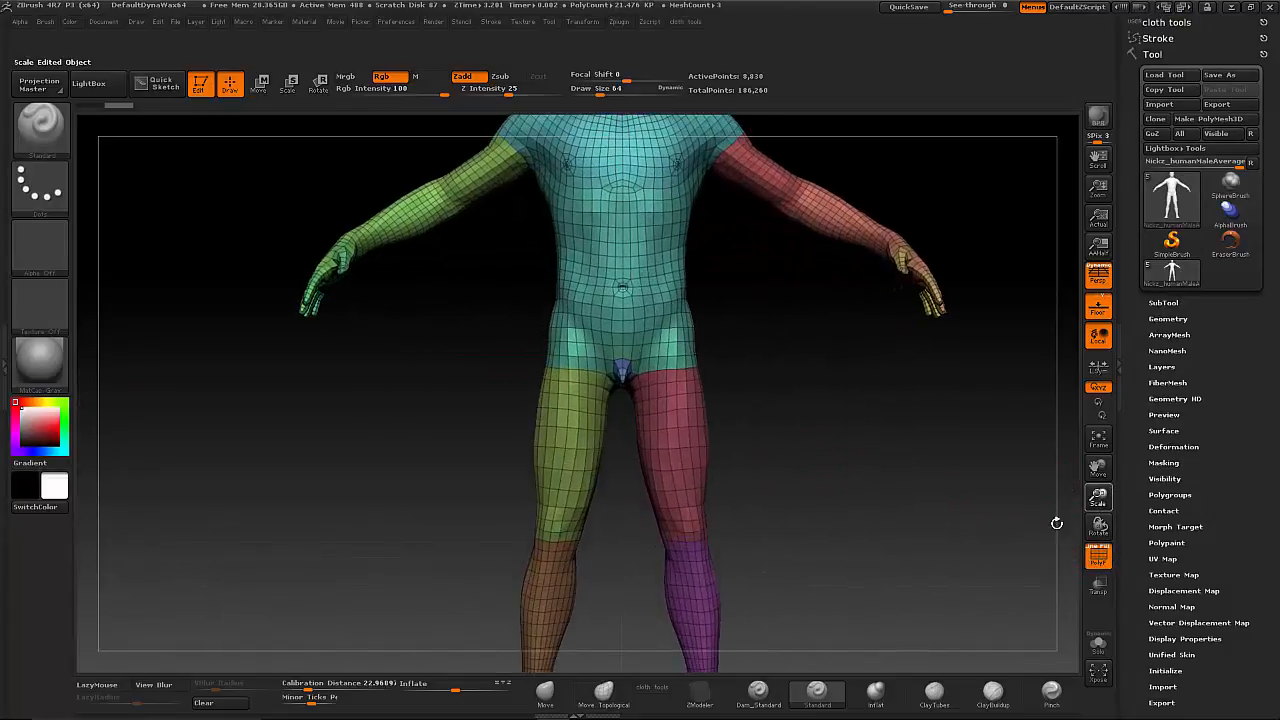
left_click_drag(823, 403, 830, 606, "alt")
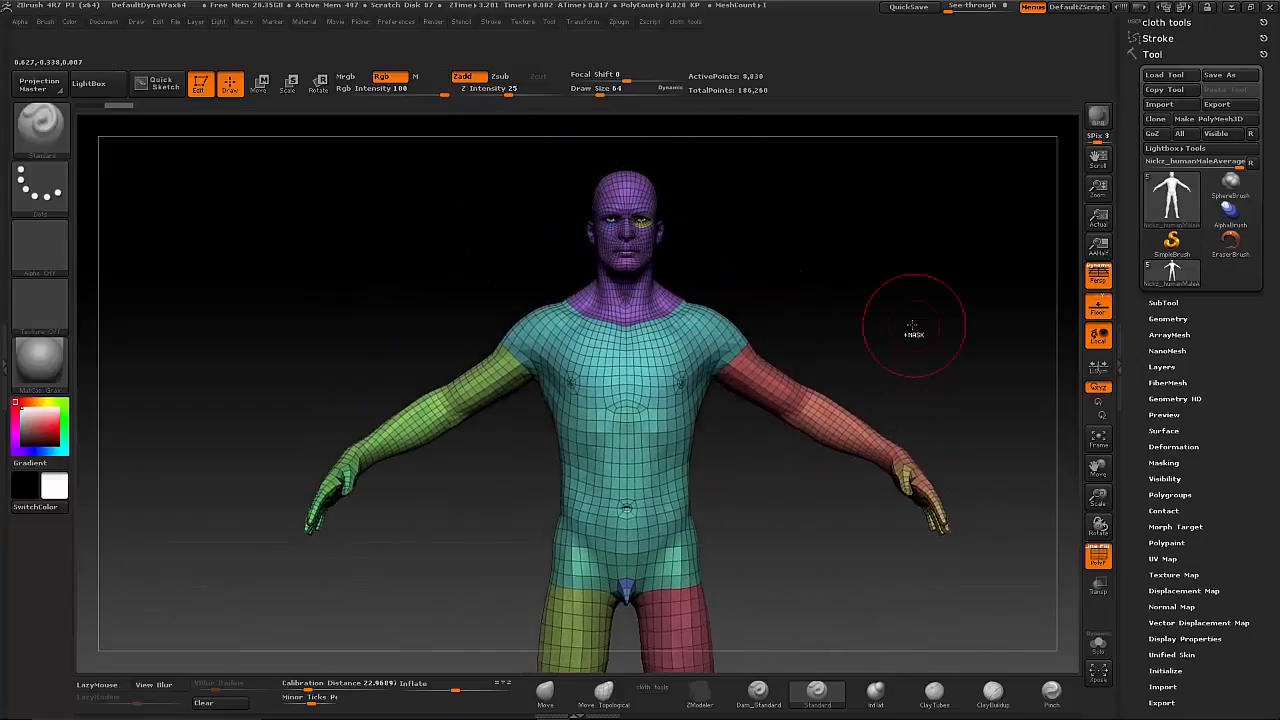
key("ctrl+d")
key("ctrl+d")
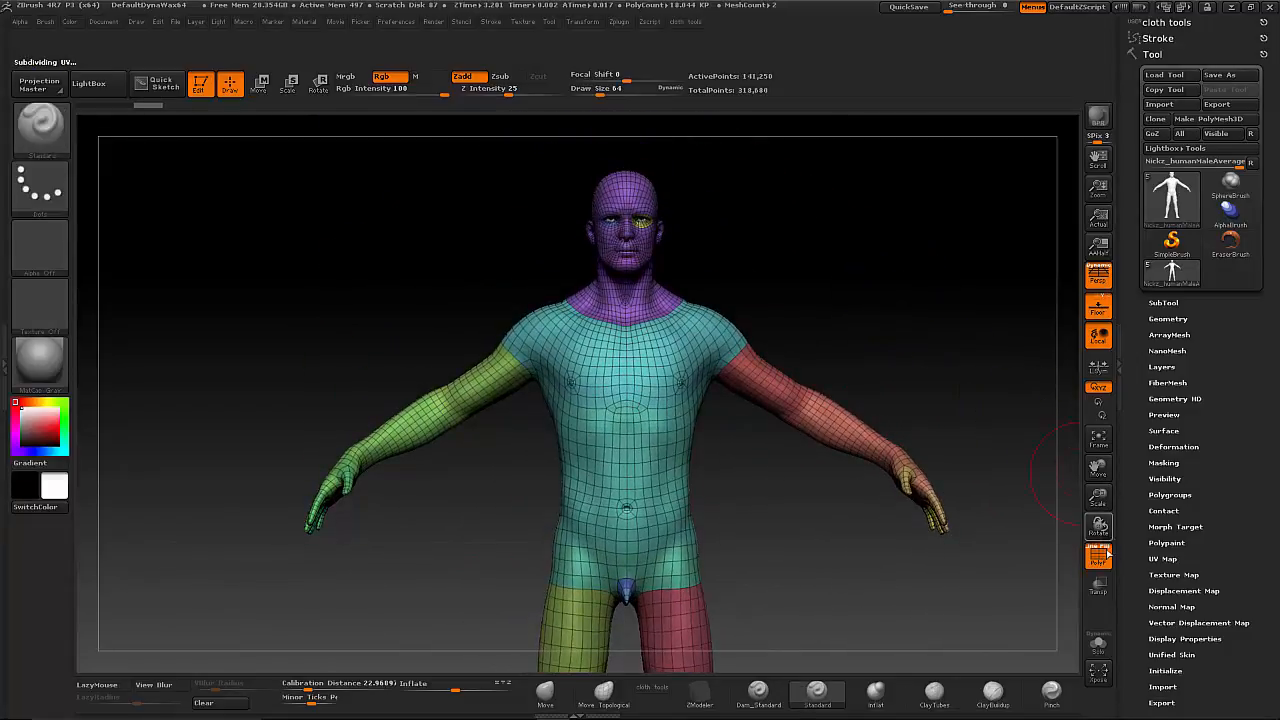
left_click(1100, 555)
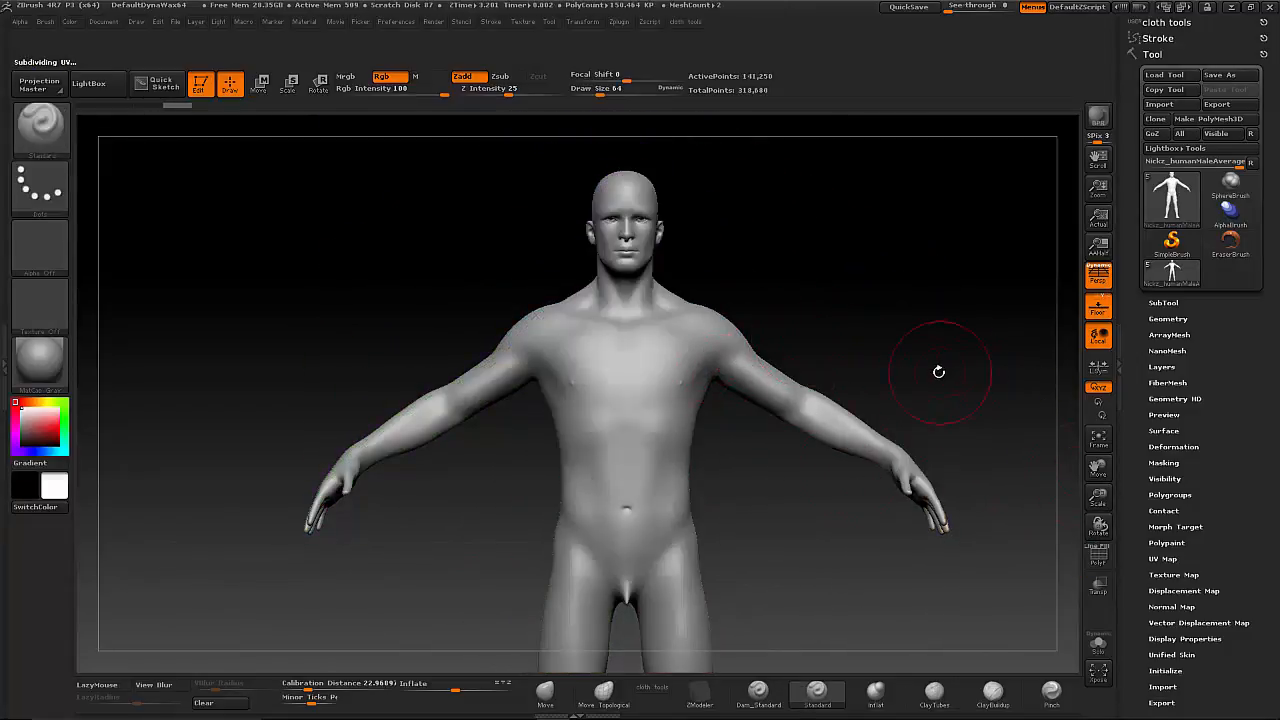
left_click_drag(937, 371, 975, 368)
Delete the lower subdivision levels of the body mesh.
left_click(1168, 318)
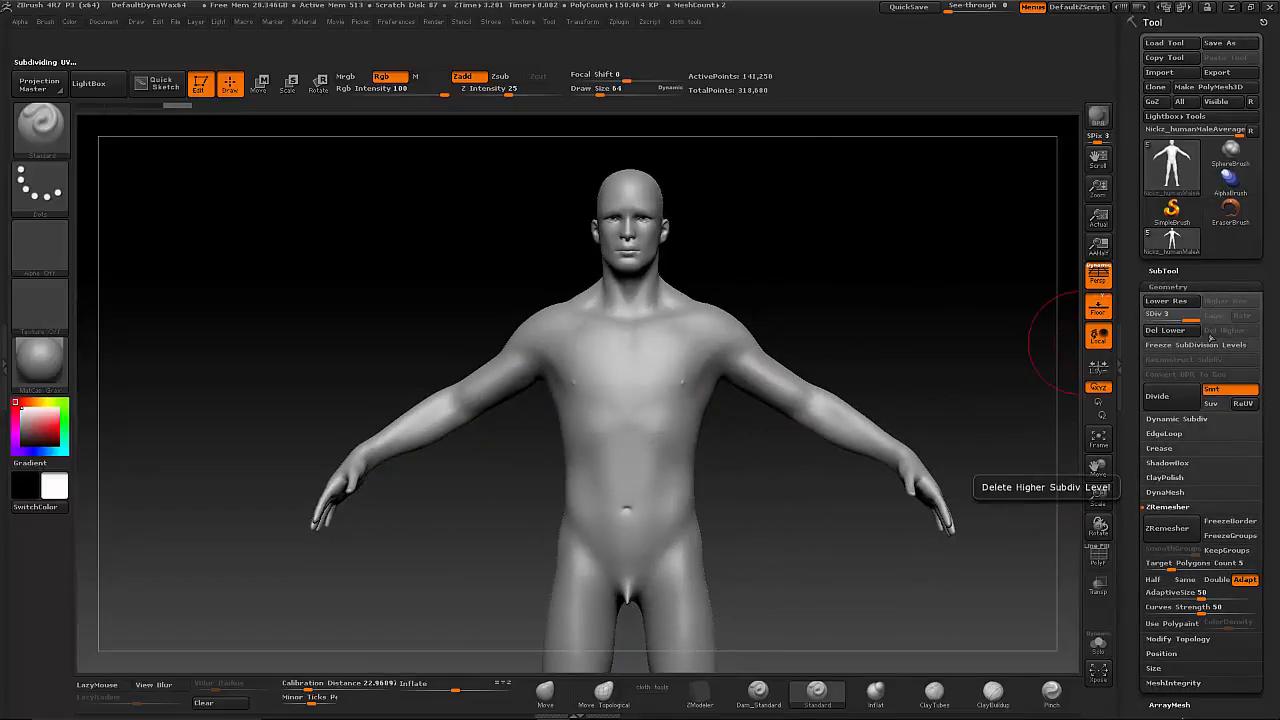
left_click(1168, 332)
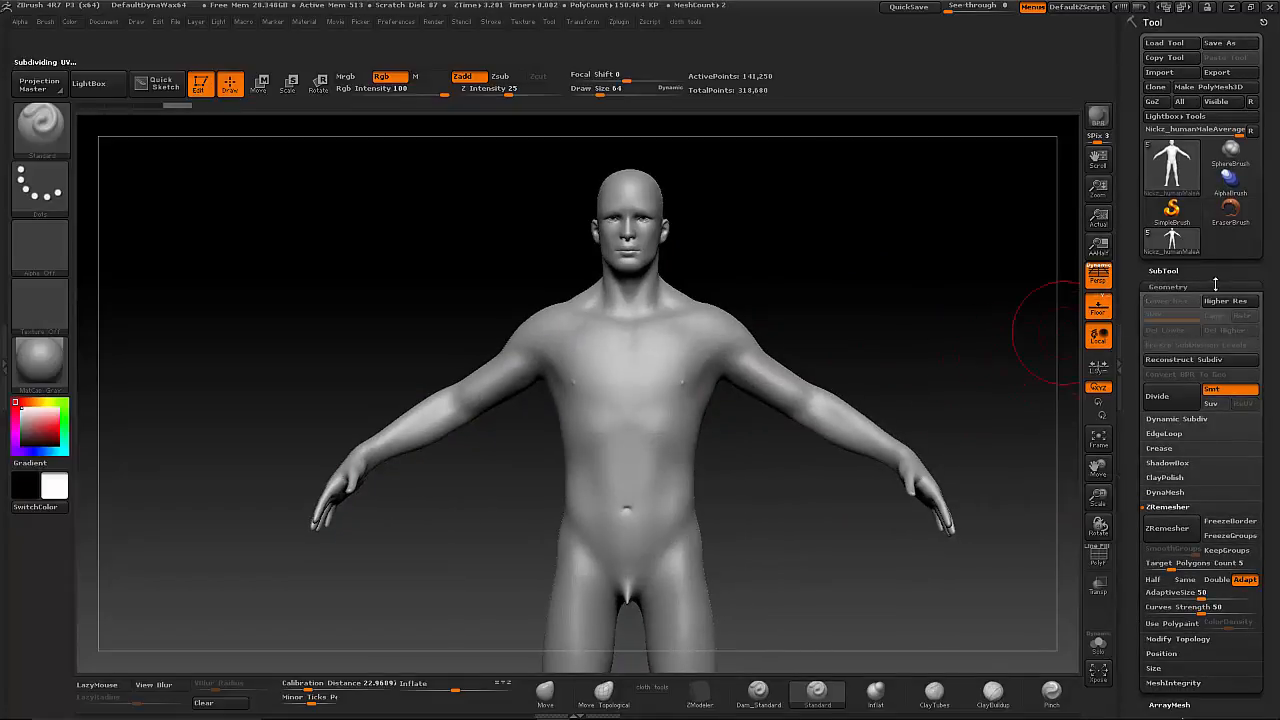
left_click(1168, 286)
mouse_move(908, 343)
left_mouse_down()
mouse_move(843, 343)
mouse_move(884, 347)
left_mouse_up()
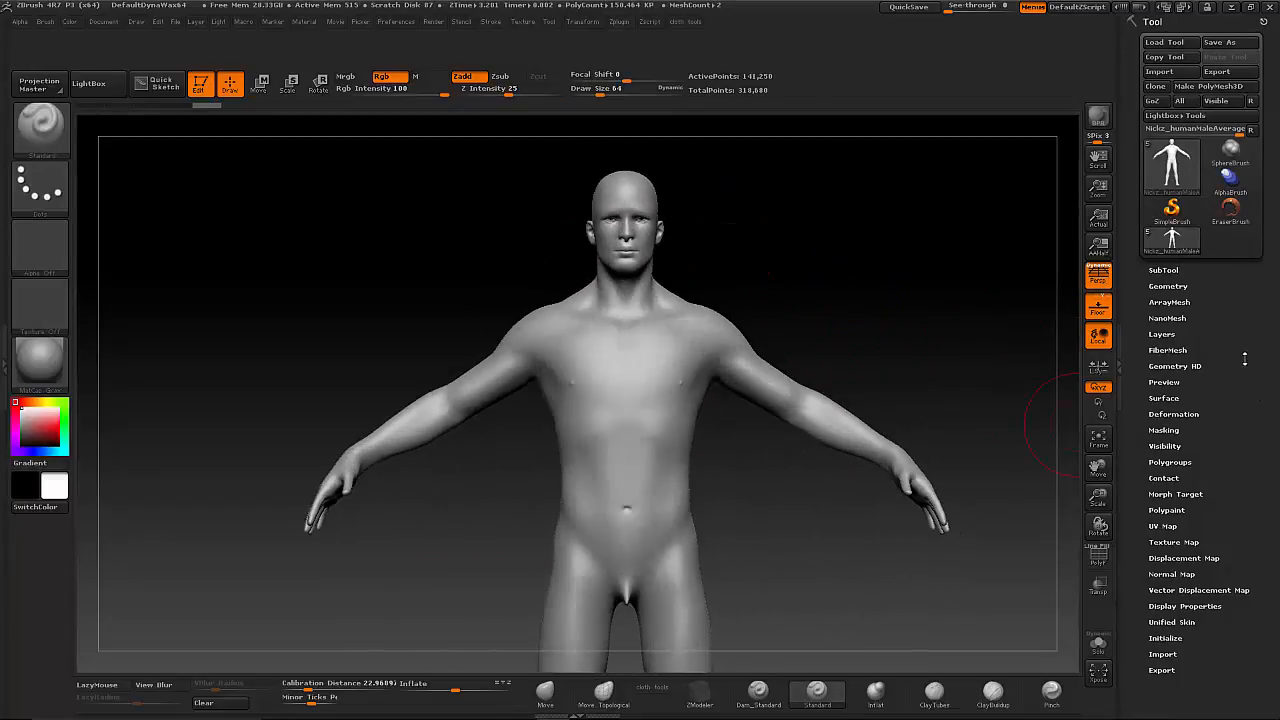
Convert the body to DynaMesh with the resolution set to 296.
left_click_drag(1245, 358, 1248, 306)
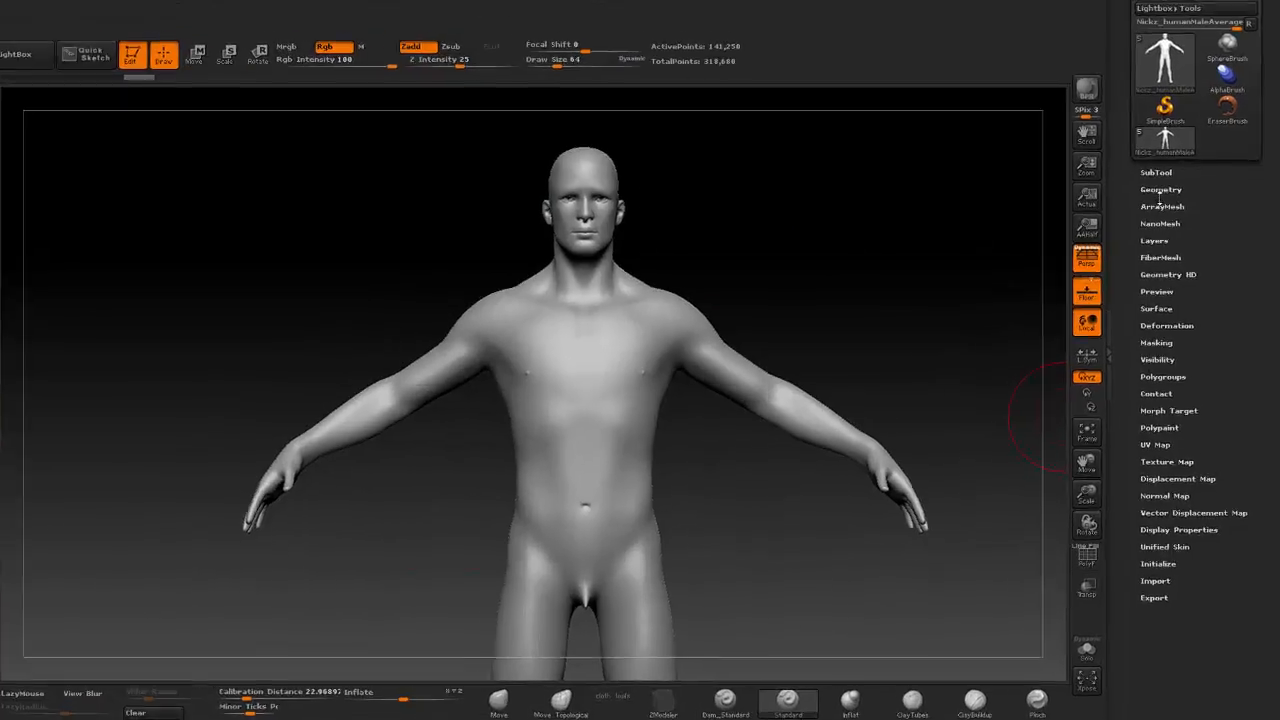
left_click(1168, 210)
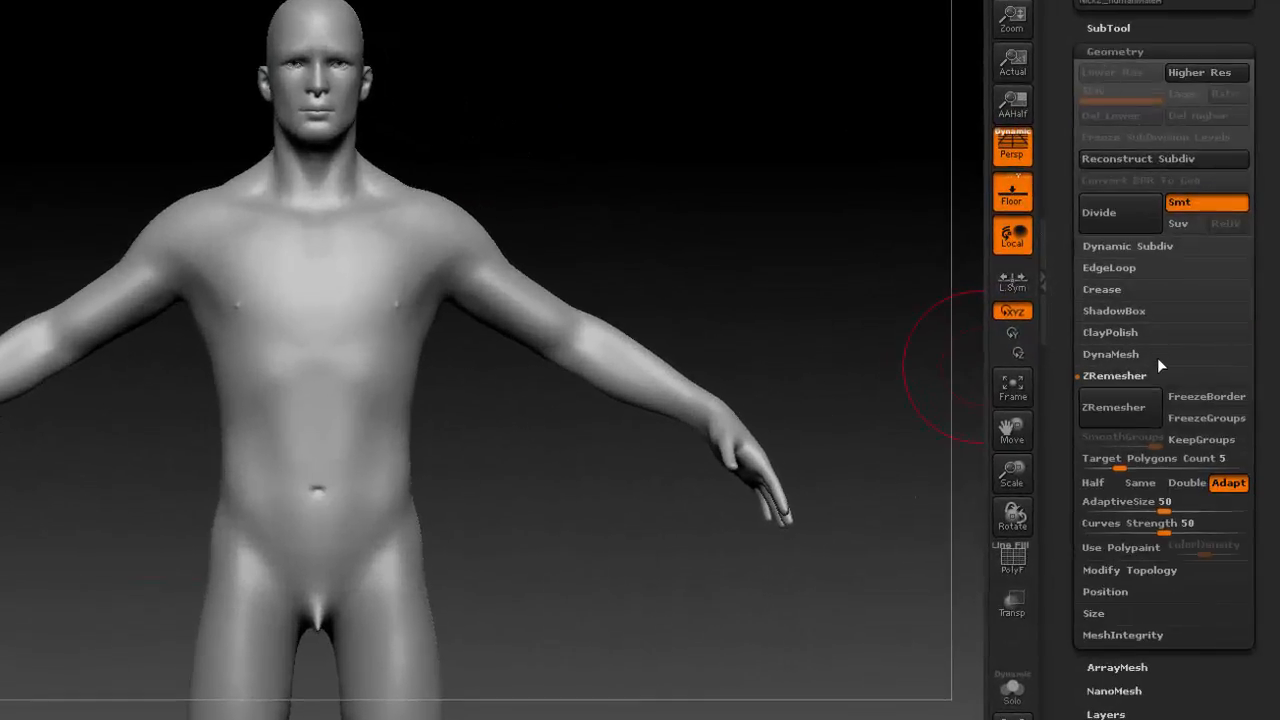
left_click(1123, 376)
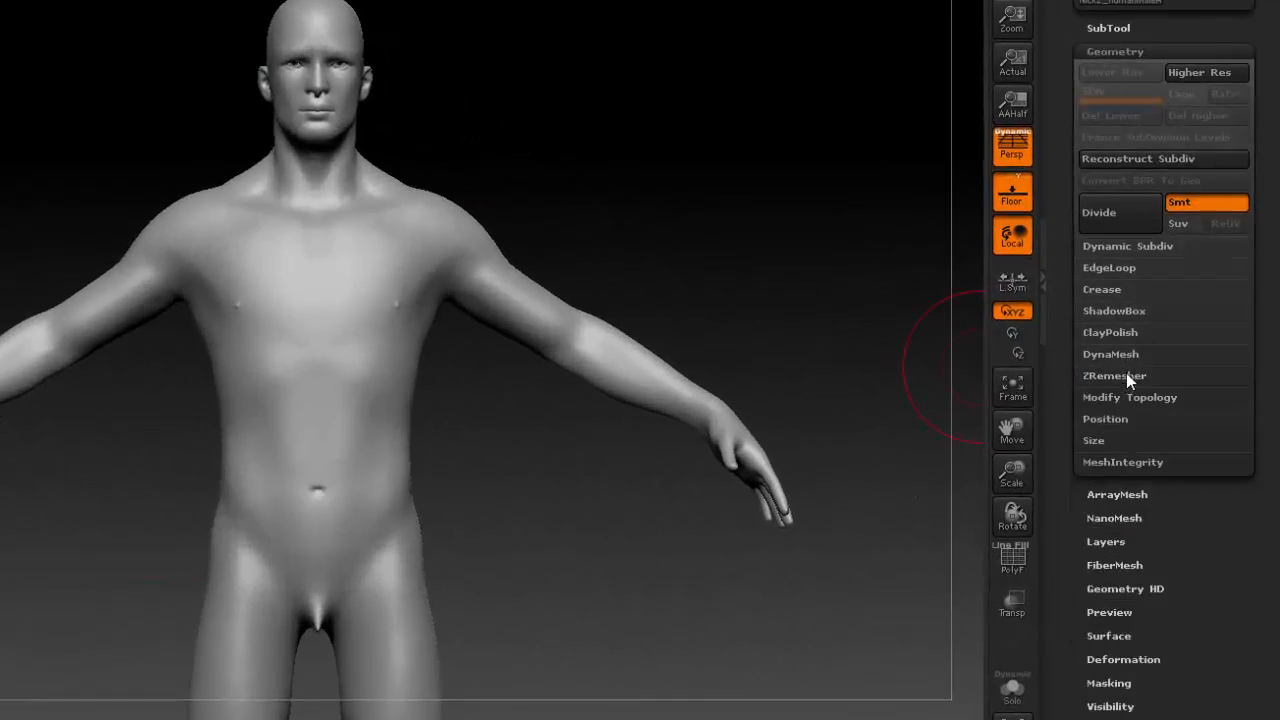
left_click(1119, 352)
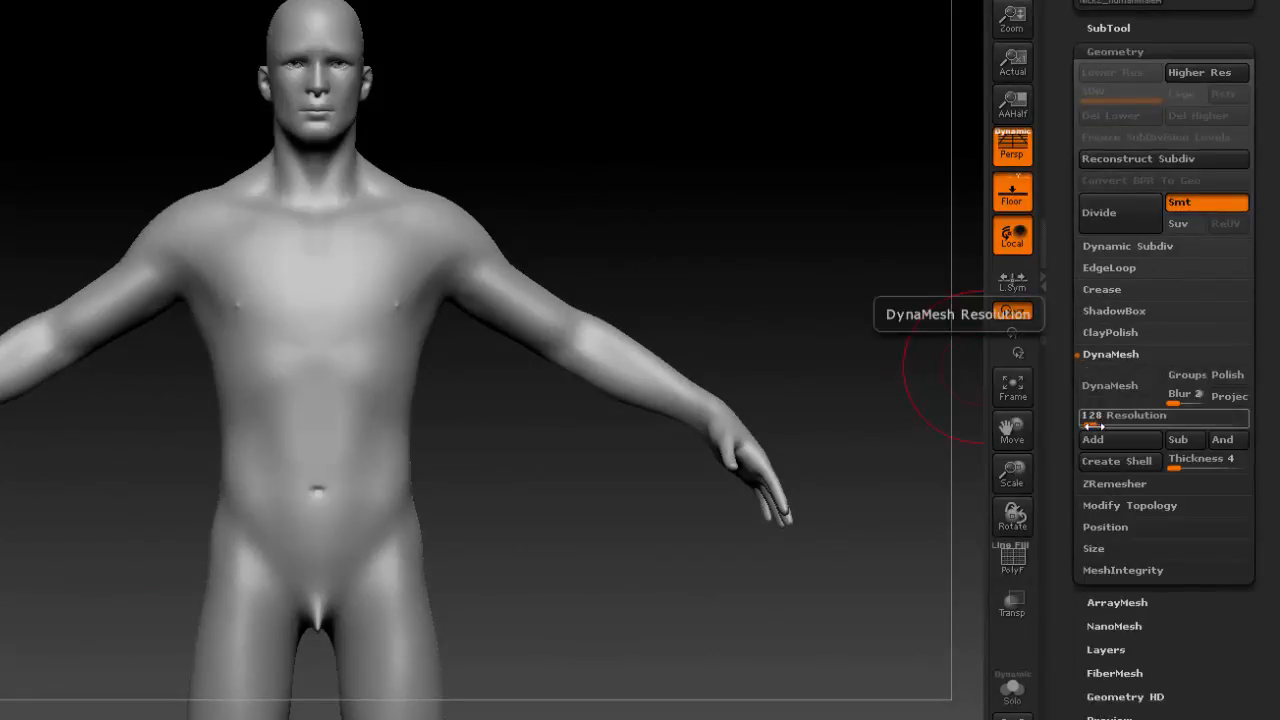
left_click_drag(1093, 425, 1098, 425)
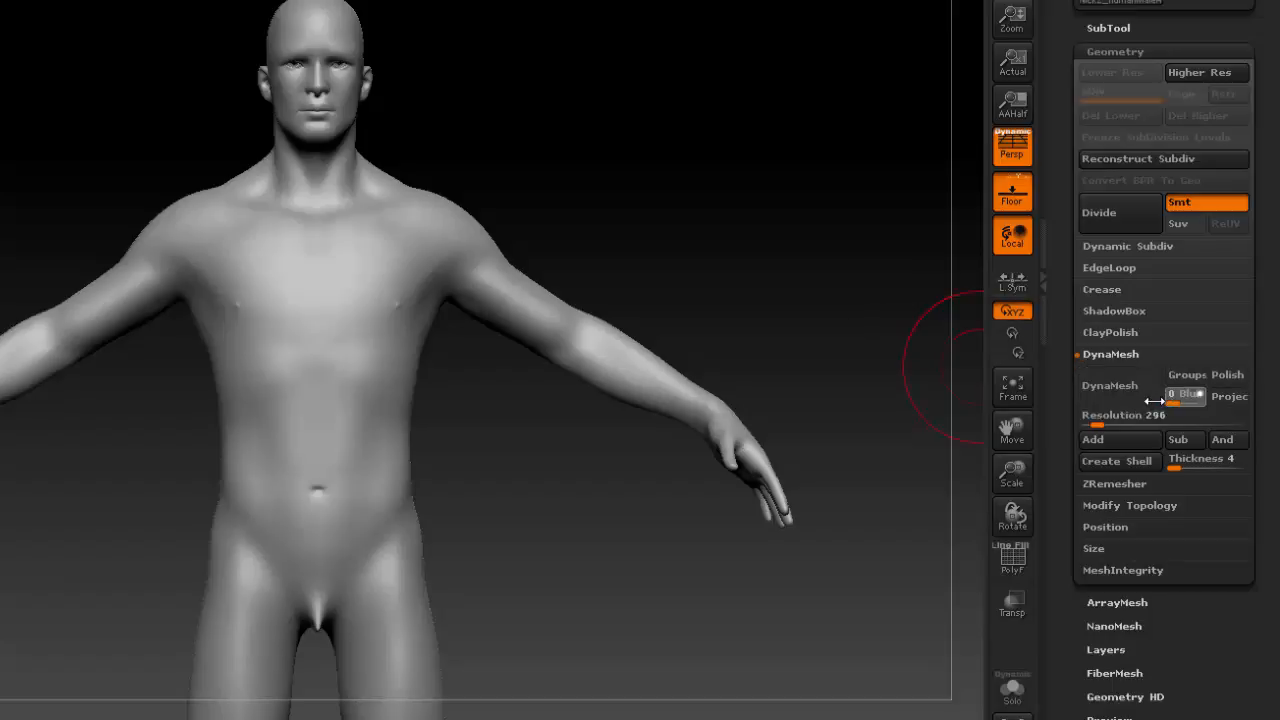
left_click(1118, 382)
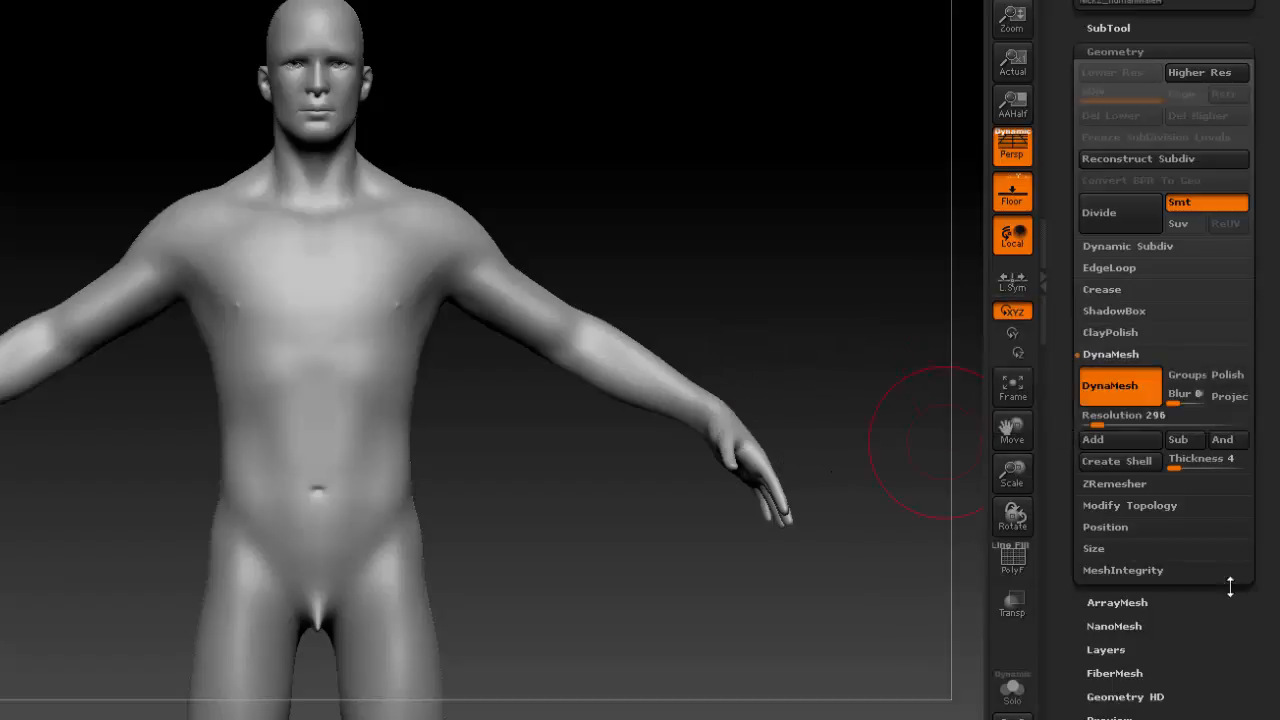
Delete the armsUp, armsToSide and mouthOpen layers from the body.
scroll(1100, 540, "down", 3)
left_click(1104, 508)
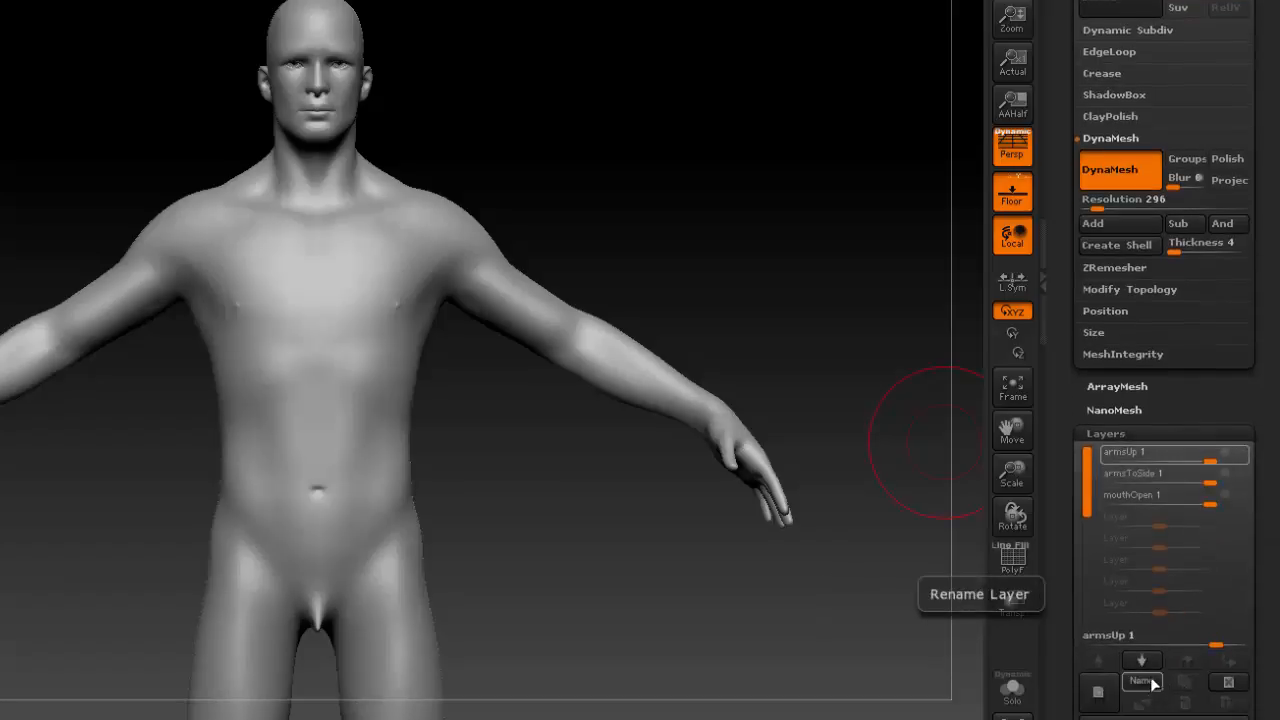
left_click(1240, 684)
left_click(1239, 684)
left_click(1238, 684)
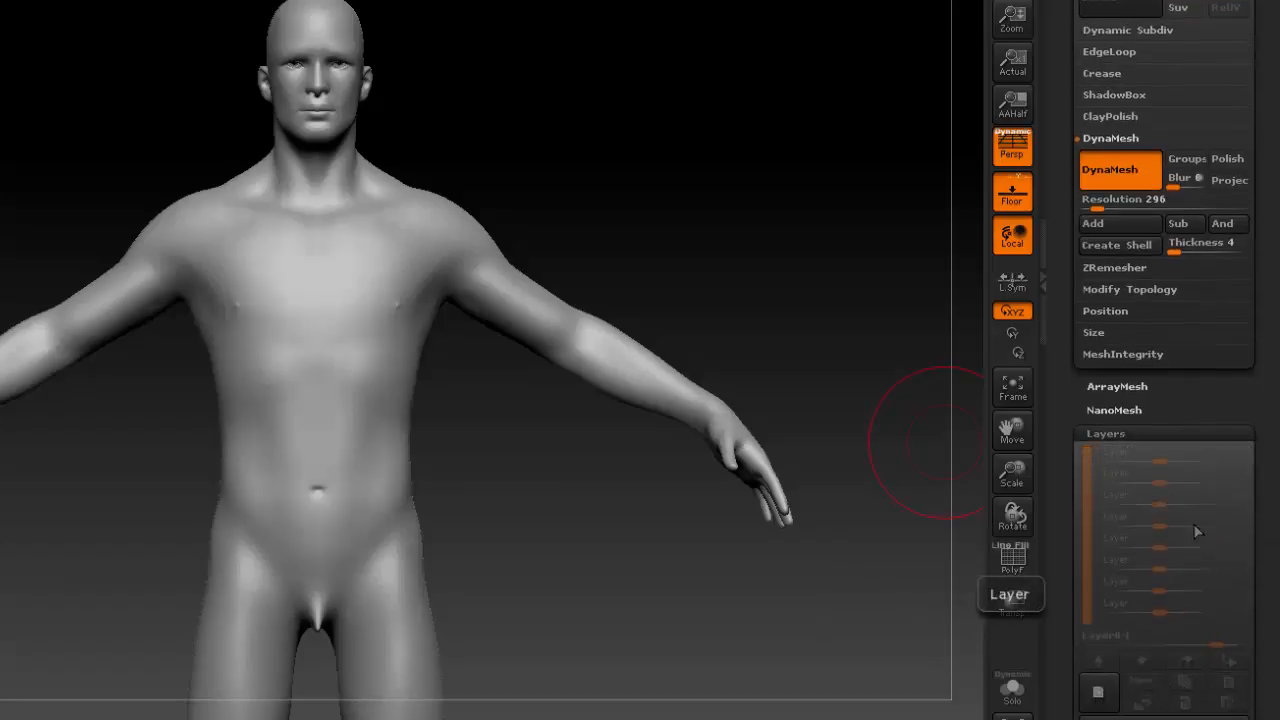
left_click(1108, 432)
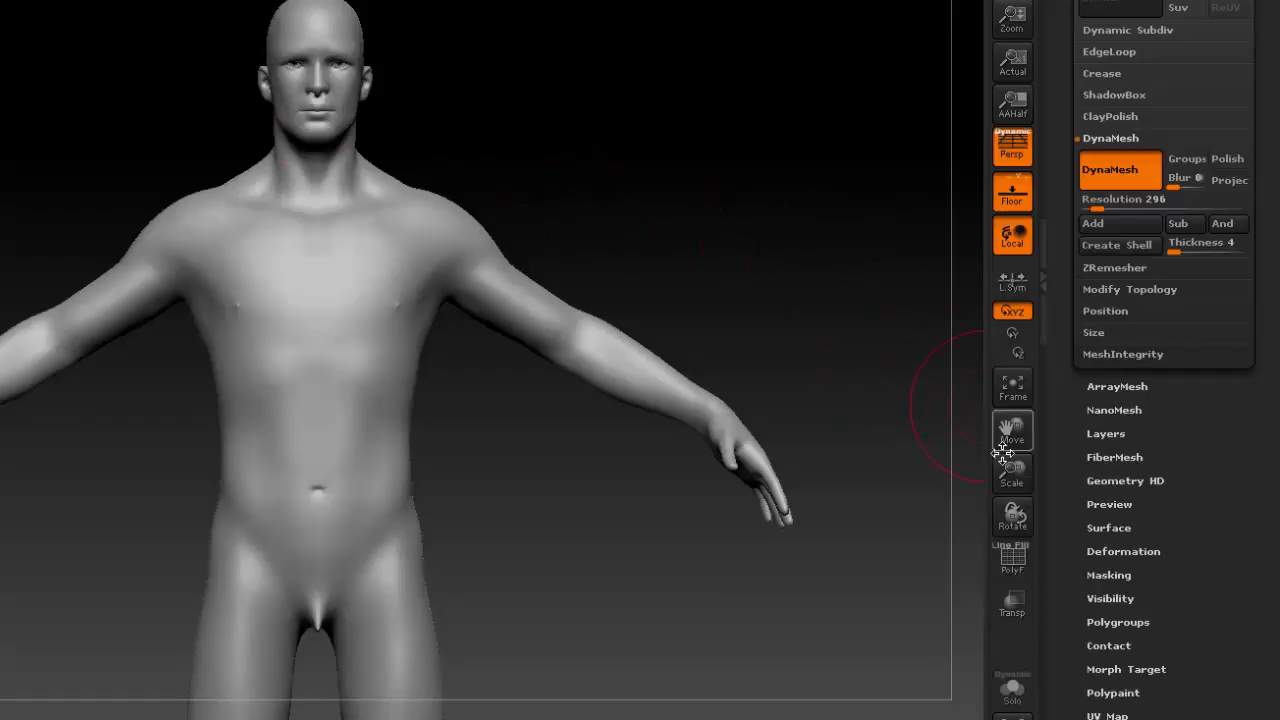
Sculpt the first symmetrical strokes across the chest from the armpits toward the sternum.
left_click_drag(1012, 472, 1008, 500)
left_click_drag(580, 336, 614, 486, "alt")
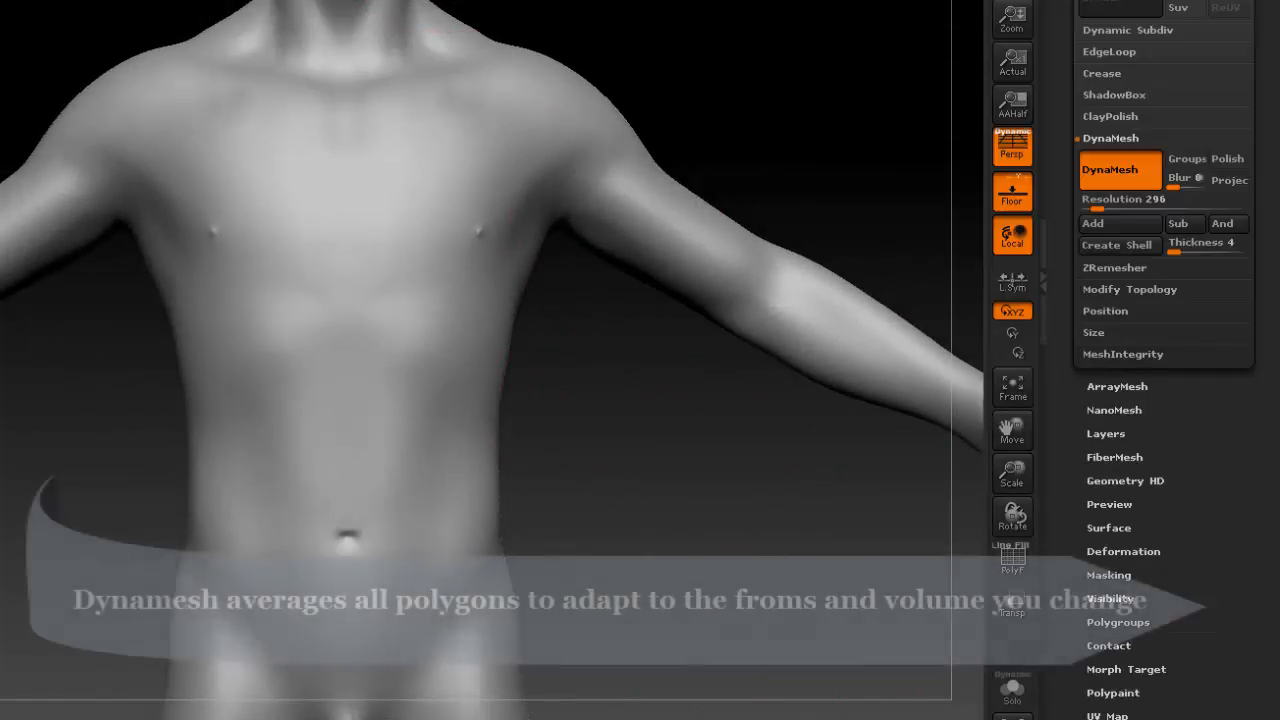
left_click_drag(660, 69, 585, 233, "alt")
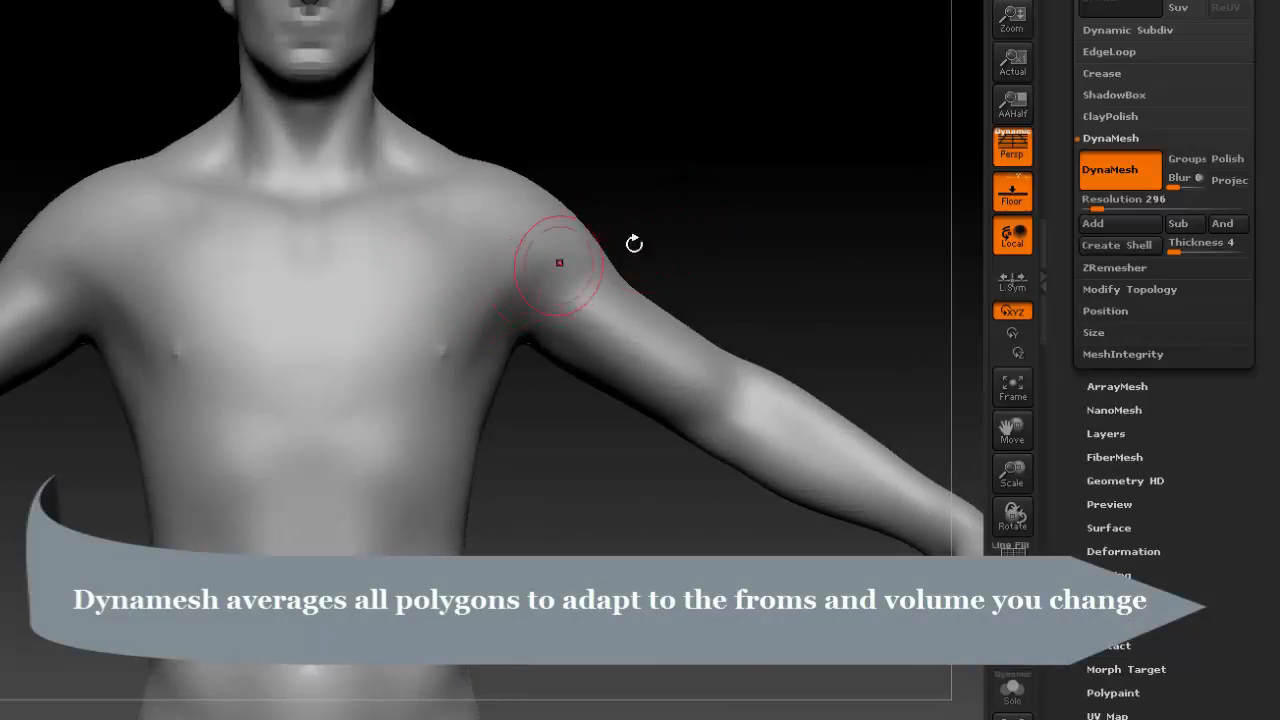
mouse_move(636, 246)
left_mouse_down()
mouse_move(751, 246)
mouse_move(640, 248)
left_mouse_up()
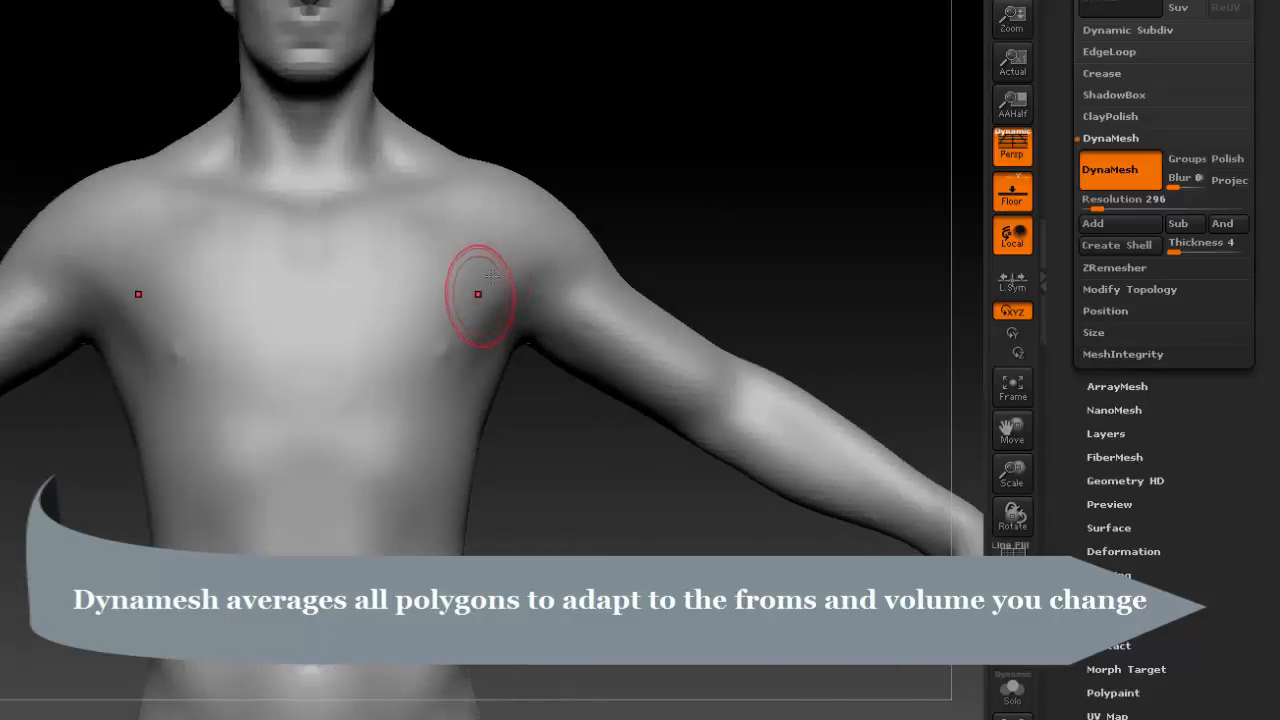
mouse_move(457, 312)
left_mouse_down()
mouse_move(420, 322)
mouse_move(417, 286)
mouse_move(371, 300)
left_mouse_up()
left_click_drag(435, 233, 377, 240)
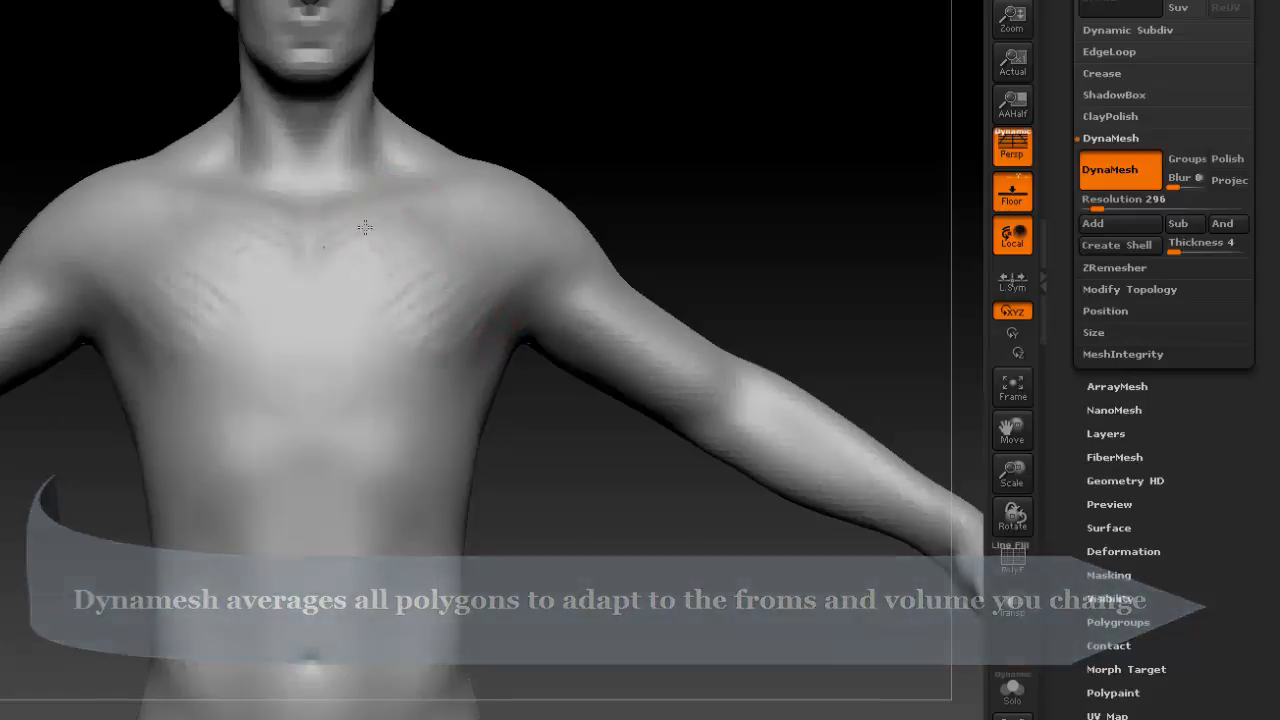
mouse_move(384, 298)
left_mouse_down()
mouse_move(349, 316)
mouse_move(350, 345)
left_mouse_up()
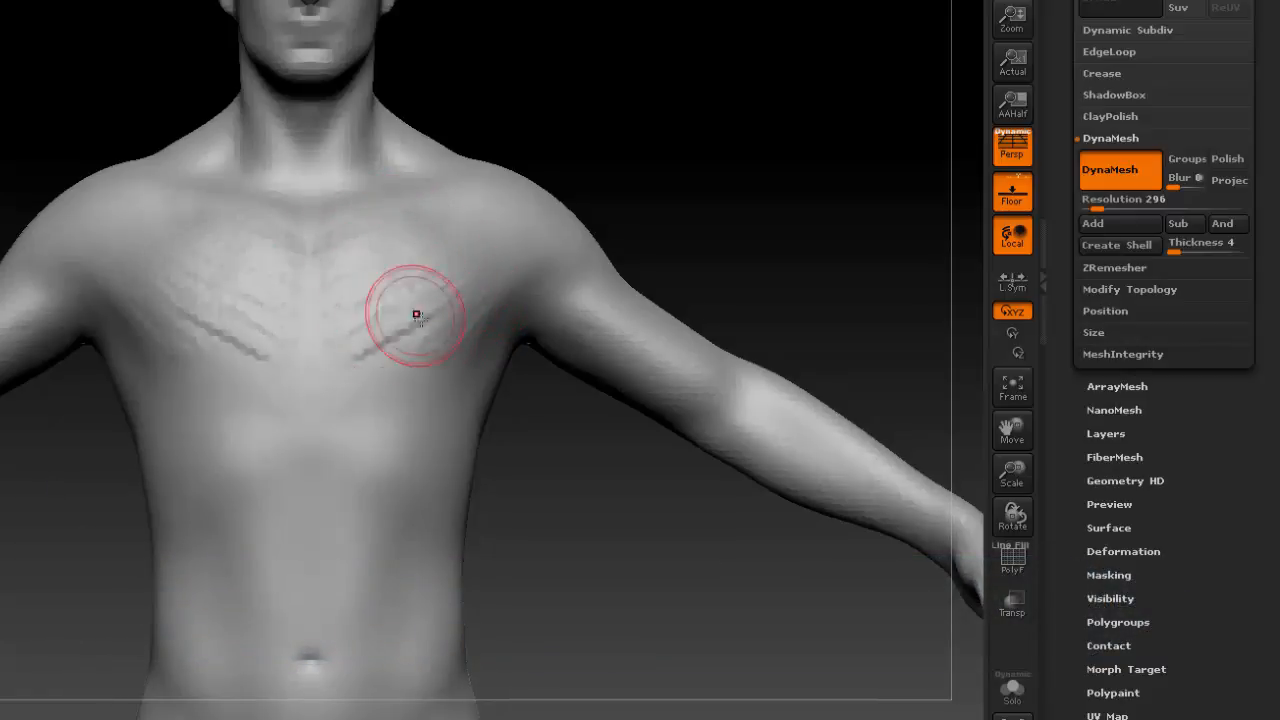
Build up the pectorals with diagonal strokes along their lower edges and across the upper chest.
left_click_drag(424, 330, 343, 391)
mouse_move(396, 356)
left_mouse_down()
mouse_move(355, 369)
mouse_move(345, 394)
mouse_move(371, 386)
left_mouse_up()
left_click_drag(447, 348, 376, 384)
left_click_drag(466, 311, 364, 360)
left_click_drag(464, 338, 342, 394)
left_click_drag(444, 326, 394, 351)
mouse_move(480, 338)
left_mouse_down()
mouse_move(400, 374)
mouse_move(362, 366)
left_mouse_up()
left_click_drag(411, 314, 356, 342)
left_click_drag(441, 290, 372, 322)
left_click_drag(462, 268, 351, 295)
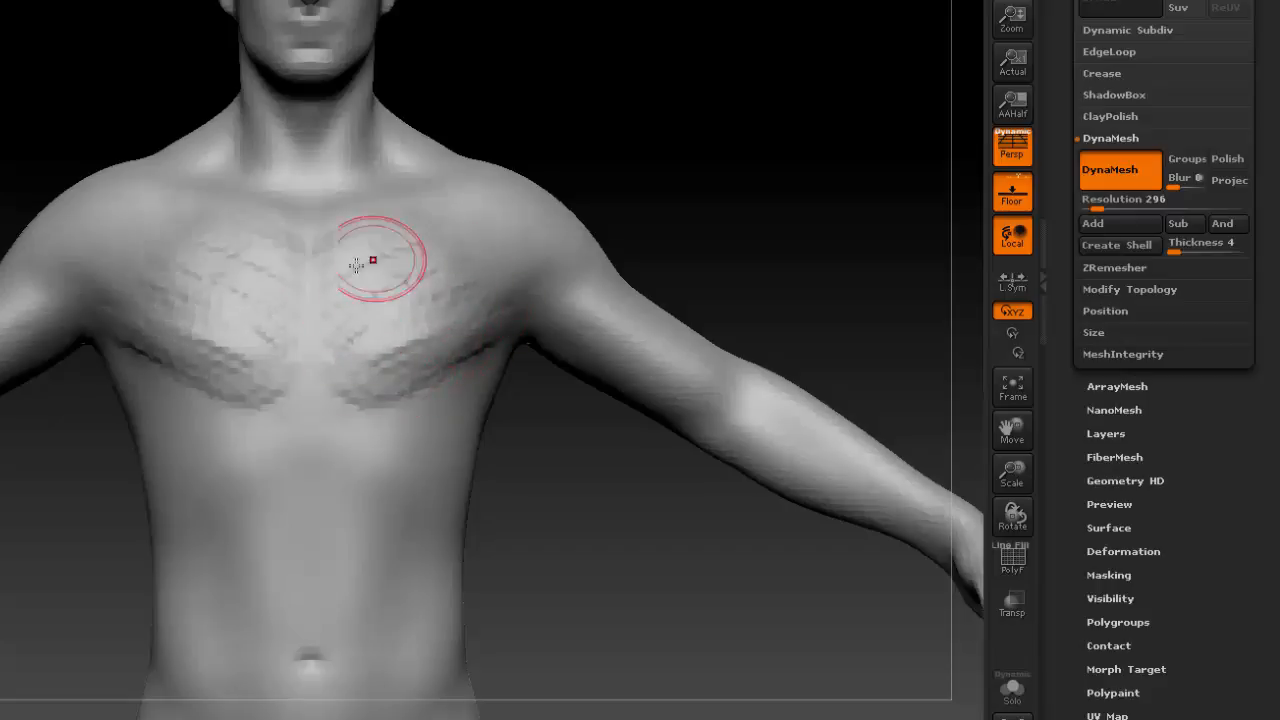
left_click_drag(425, 248, 364, 262)
left_click_drag(432, 222, 379, 238)
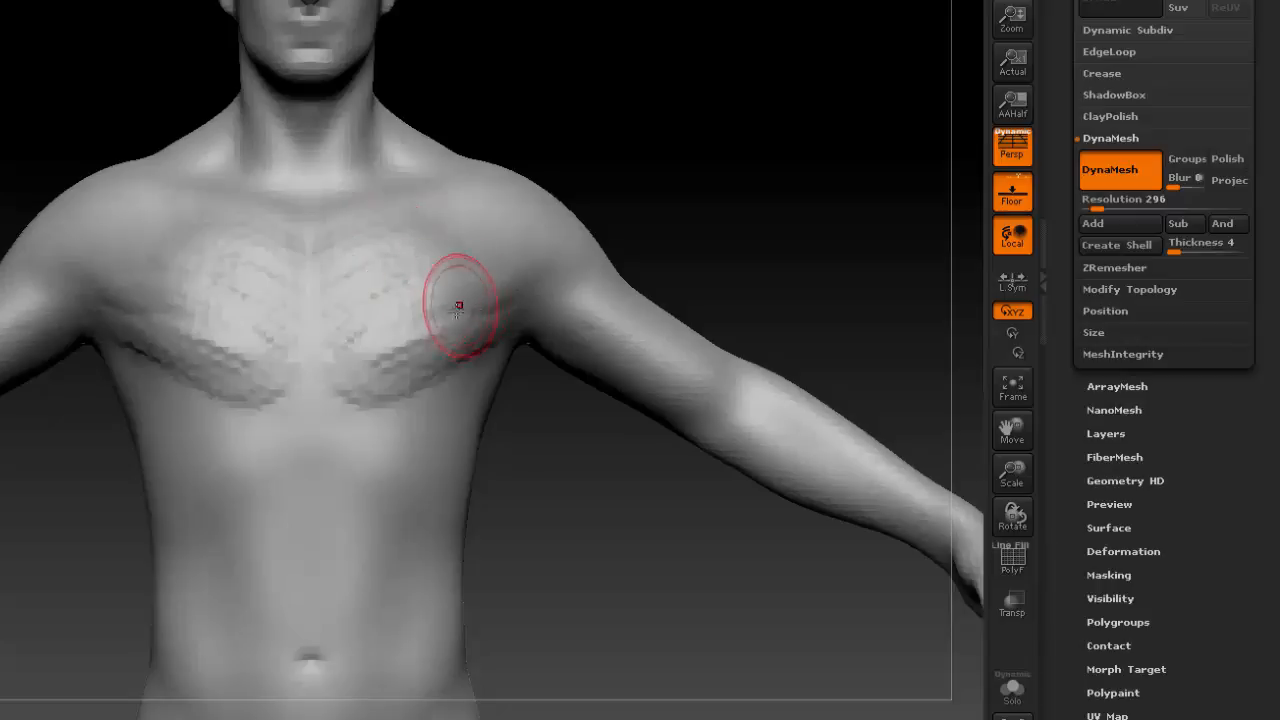
Build up the front of the shoulders and smooth the strokes on the shoulders and chest.
left_click_drag(472, 186, 552, 264)
left_click_drag(510, 206, 584, 284)
left_click_drag(490, 240, 598, 288)
mouse_move(476, 194)
left_mouse_down()
mouse_move(518, 192)
mouse_move(508, 206)
mouse_move(570, 243)
left_mouse_up()
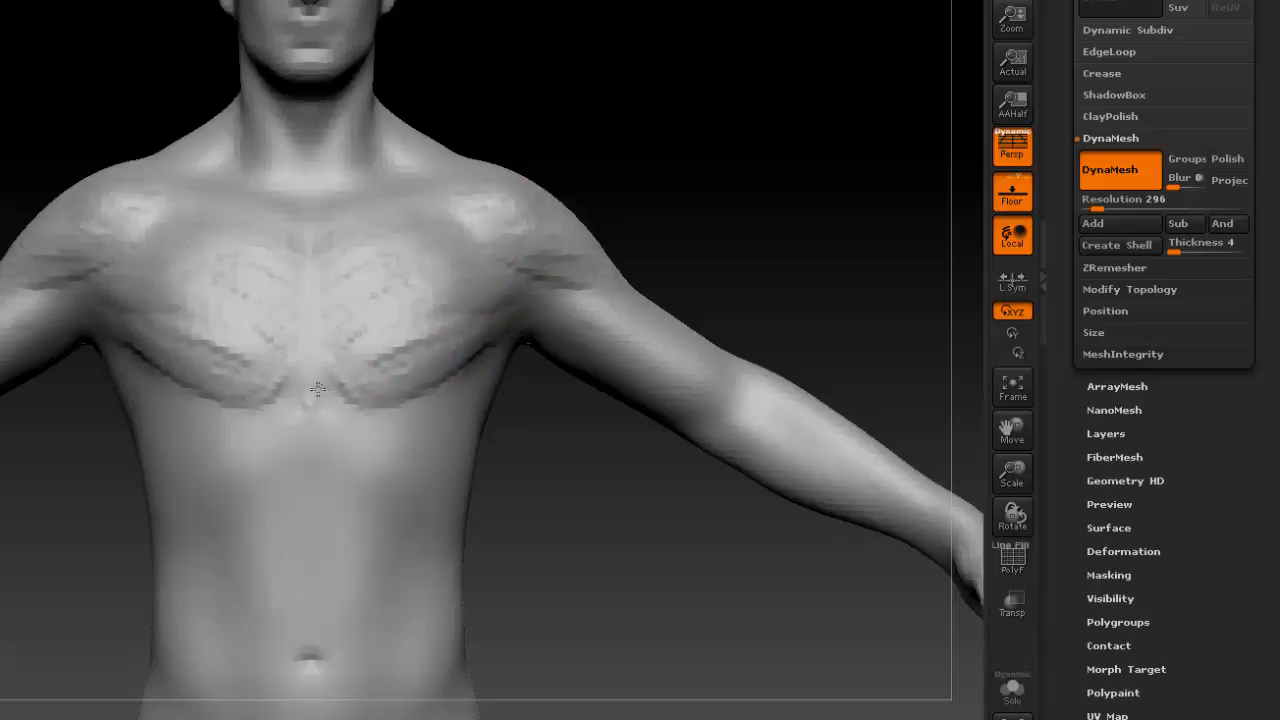
mouse_move(541, 213)
left_mouse_down("shift")
mouse_move(503, 248)
mouse_move(586, 224)
mouse_move(548, 286)
mouse_move(385, 312)
mouse_move(371, 366)
mouse_move(428, 346)
mouse_move(403, 283)
mouse_move(491, 306)
mouse_move(340, 354)
mouse_move(352, 392)
left_mouse_up("shift")
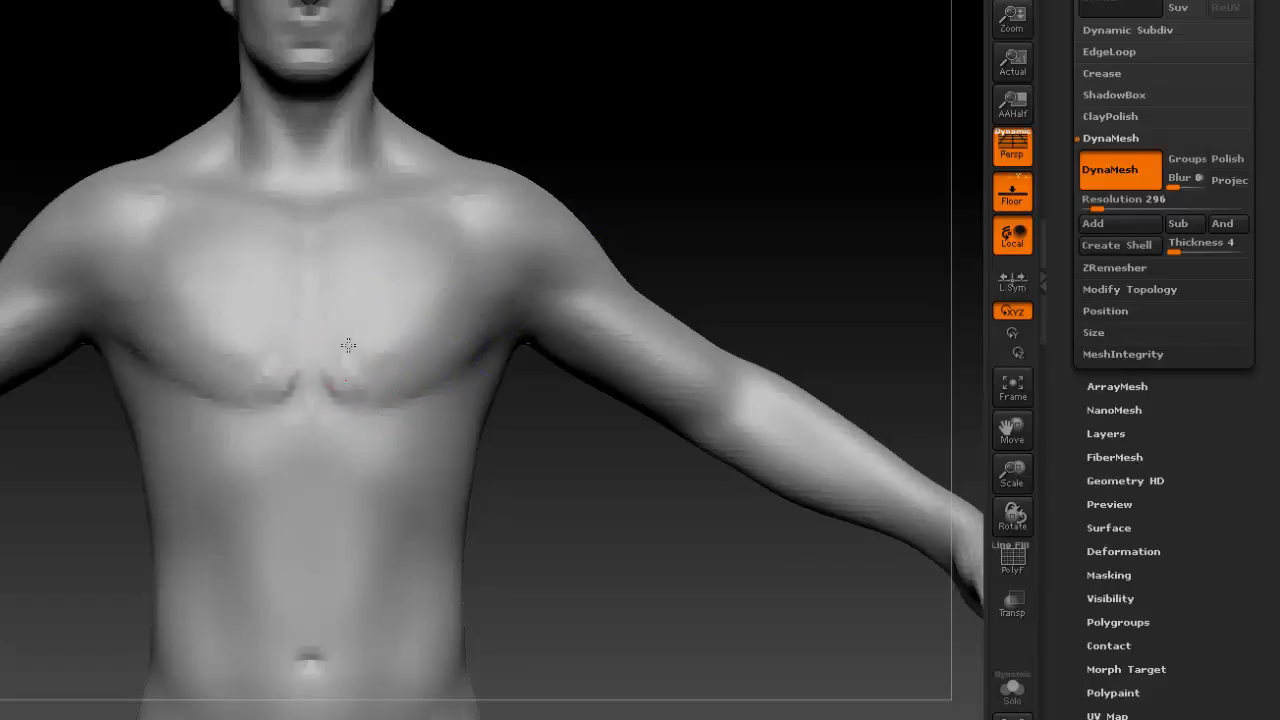
mouse_move(339, 269)
left_mouse_down()
mouse_move(445, 276)
mouse_move(346, 271)
left_mouse_up()
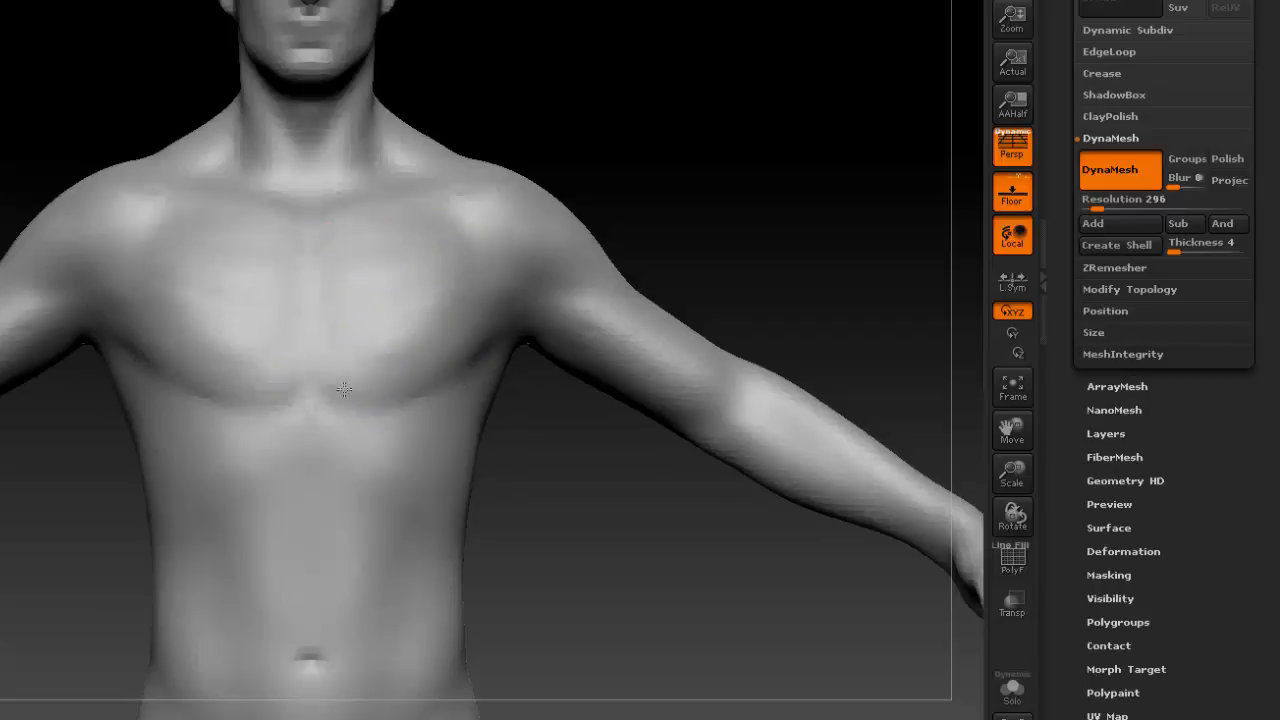
Sculpt the arch of the rib cage across the abdomen below the sternum.
mouse_move(306, 464)
left_mouse_down()
mouse_move(265, 514)
mouse_move(280, 549)
mouse_move(312, 491)
left_mouse_up()
left_click_drag(232, 535, 279, 446, "shift")
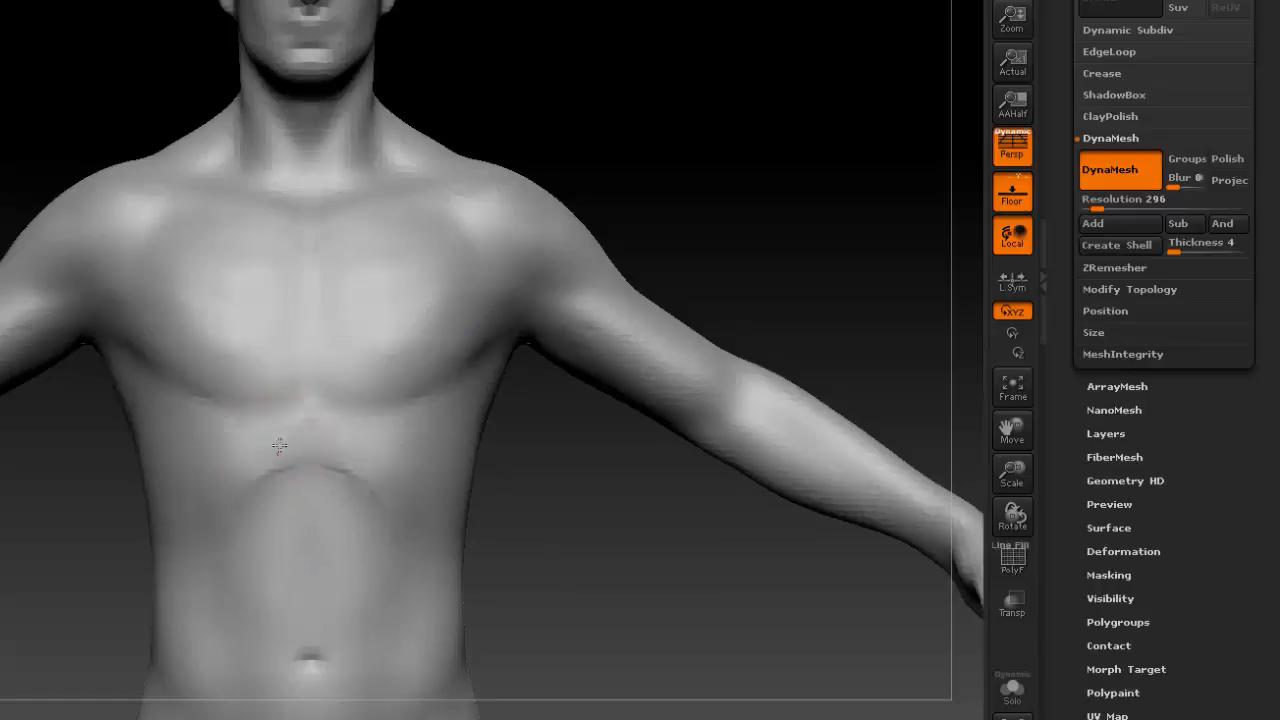
left_click_drag(213, 520, 237, 486)
left_click_drag(278, 448, 234, 490)
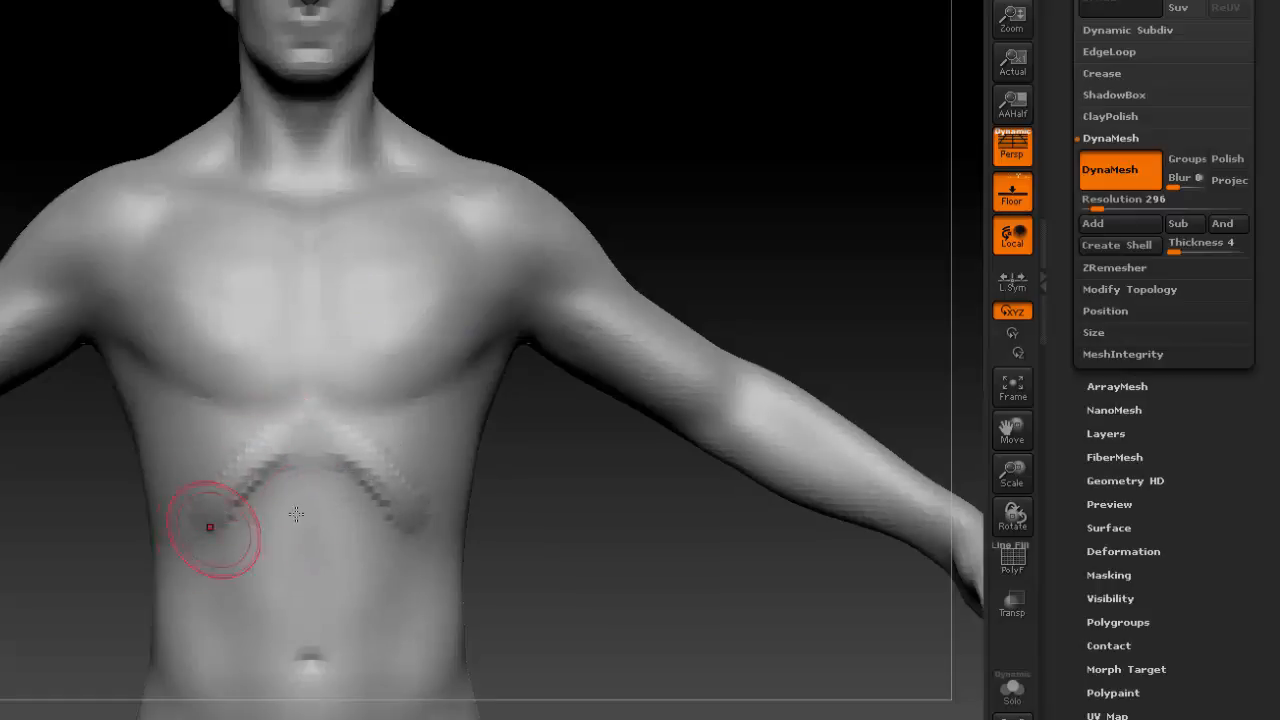
Build up the side of the lower rib cage with strokes following the rib arch and smooth them into the torso.
left_click_drag(640, 510, 479, 506)
mouse_move(385, 500)
left_mouse_down()
mouse_move(424, 541)
mouse_move(472, 549)
left_mouse_up()
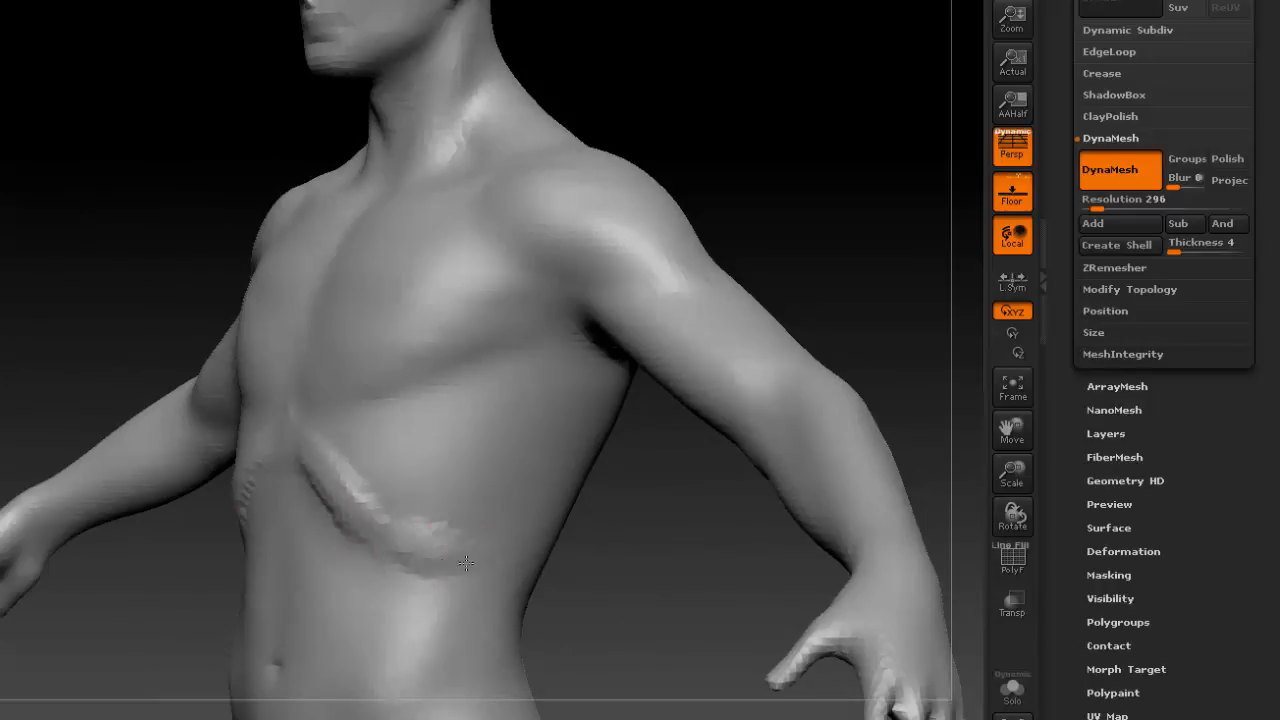
left_click_drag(359, 459, 432, 532)
mouse_move(368, 433)
left_mouse_down()
mouse_move(437, 497)
mouse_move(388, 502)
mouse_move(446, 518)
left_mouse_up()
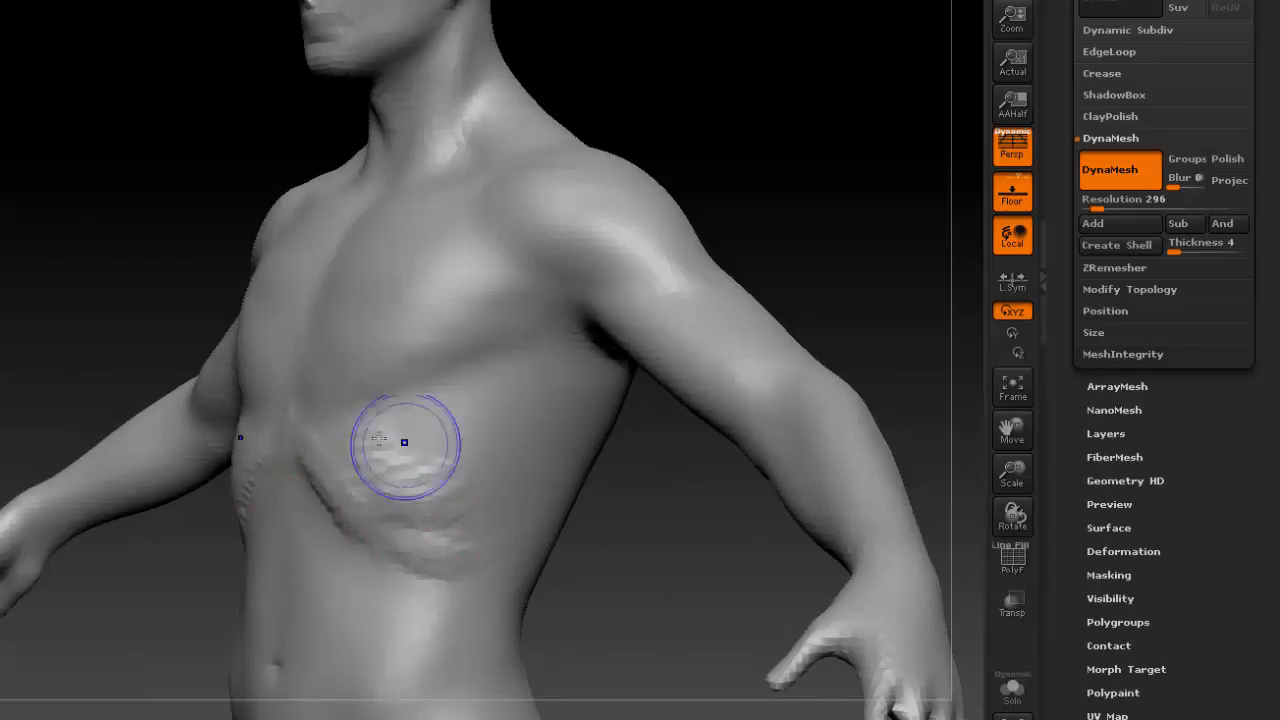
mouse_move(404, 445)
left_mouse_down("shift")
mouse_move(421, 509)
mouse_move(445, 533)
left_mouse_up("shift")
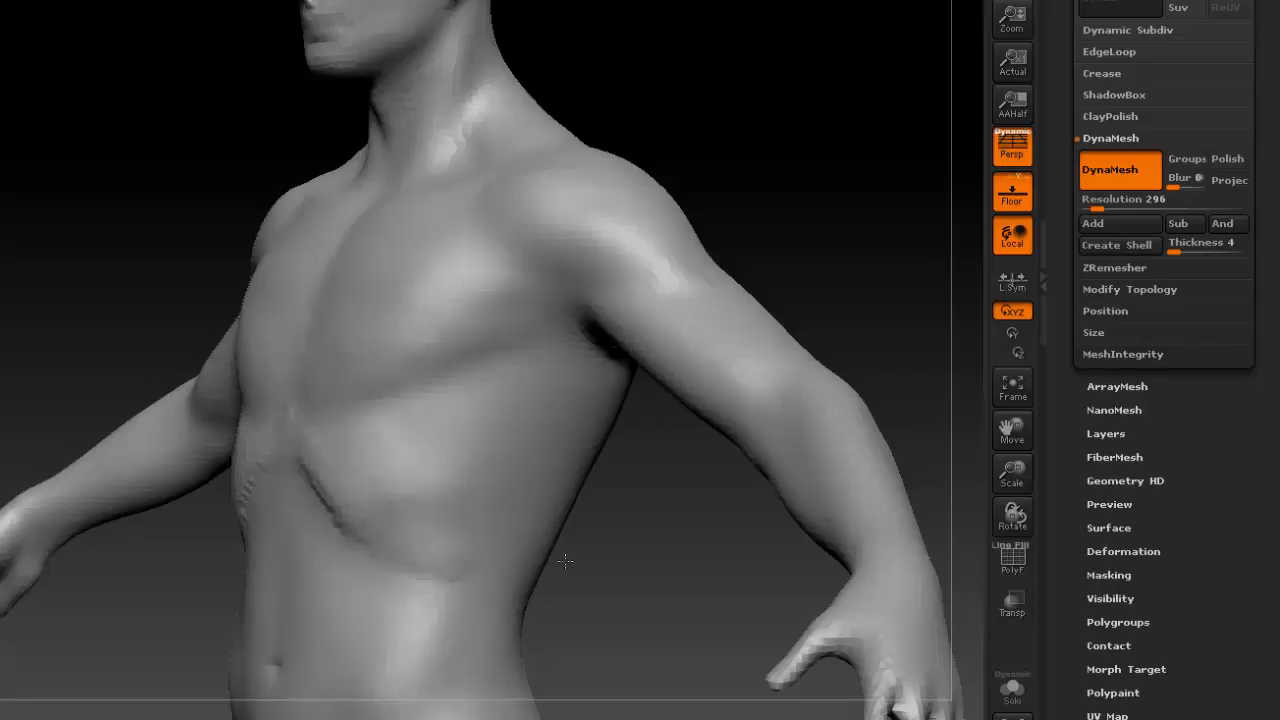
left_click_drag(593, 554, 582, 544, "shift")
left_click_drag(352, 516, 220, 463, "shift")
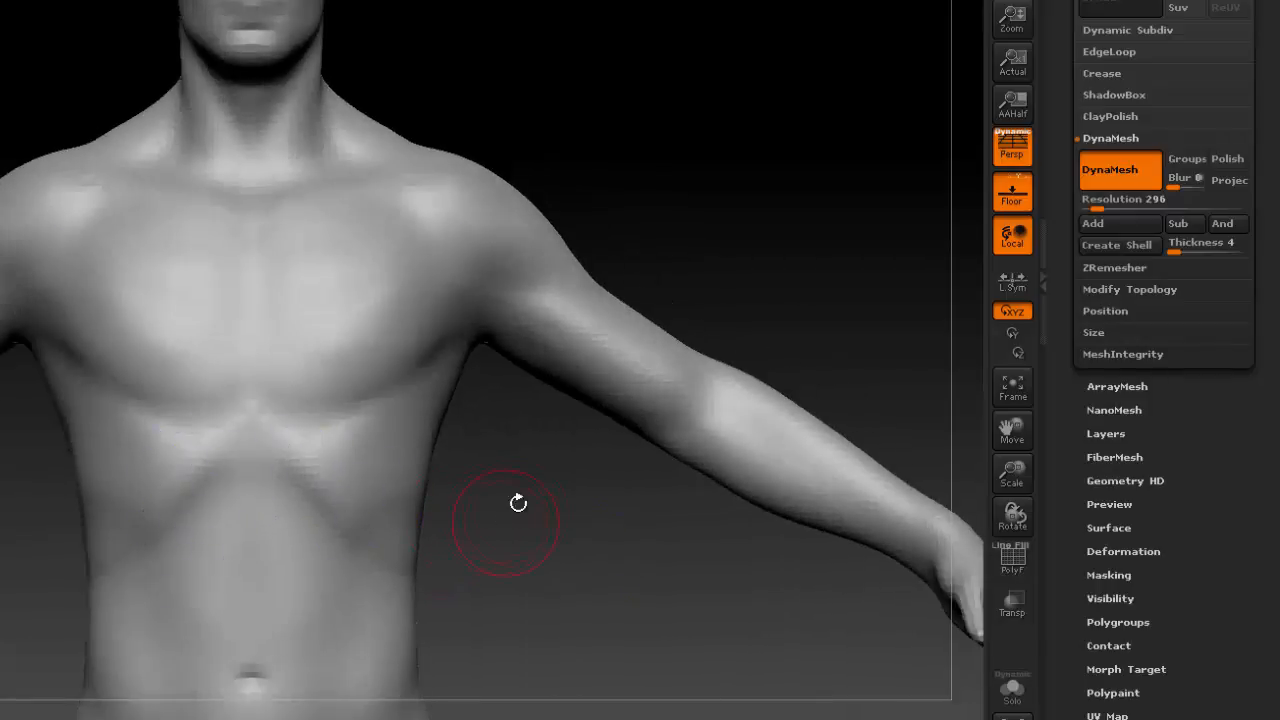
Define the lower edge of the pectorals toward the armpit and build up the ribs directly beneath them.
left_click_drag(517, 503, 656, 355, "alt")
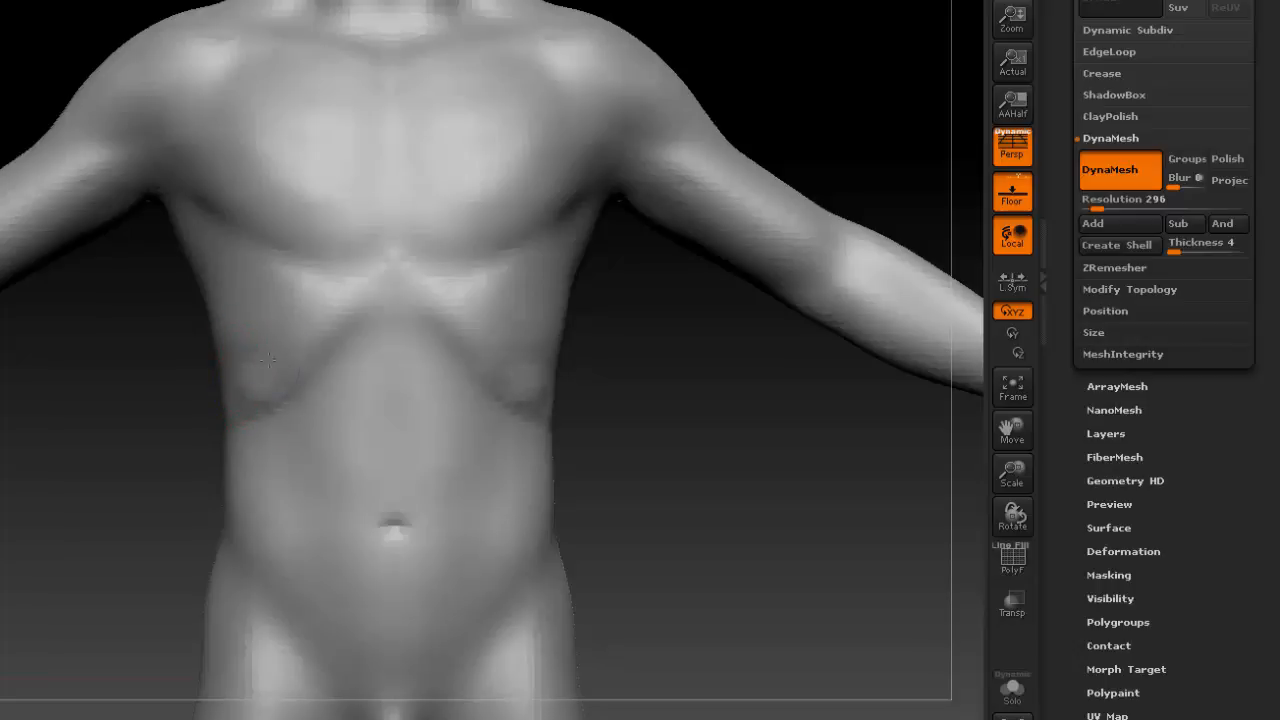
mouse_move(662, 386)
left_mouse_down("alt")
mouse_move(586, 360)
mouse_move(620, 396)
left_mouse_up("alt")
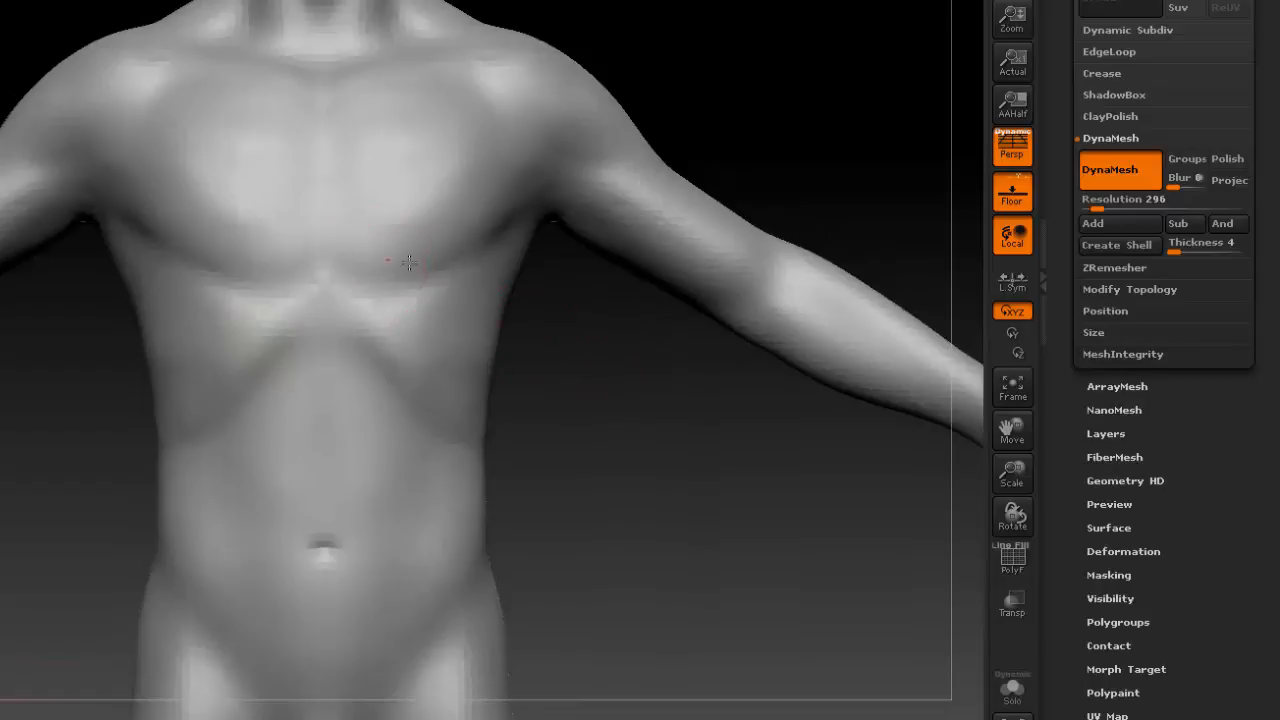
mouse_move(459, 256)
left_mouse_down()
mouse_move(443, 243)
mouse_move(509, 226)
left_mouse_up()
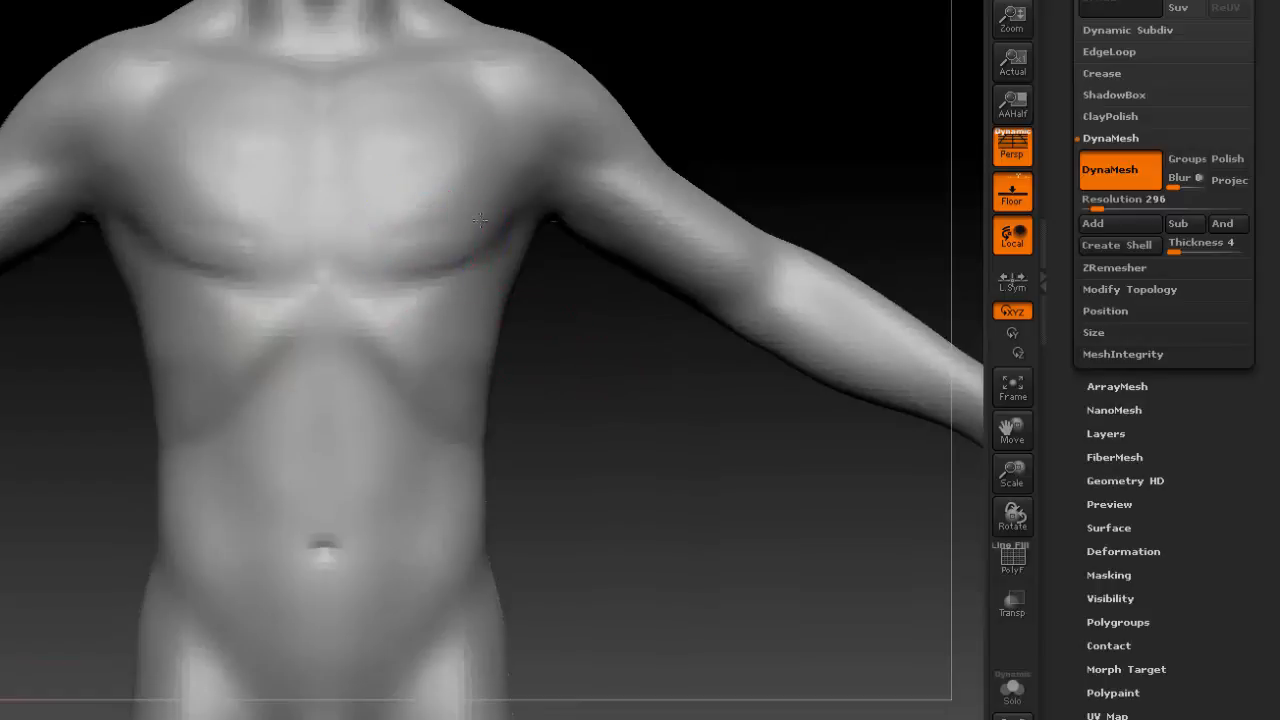
left_click_drag(577, 374, 566, 415, "alt")
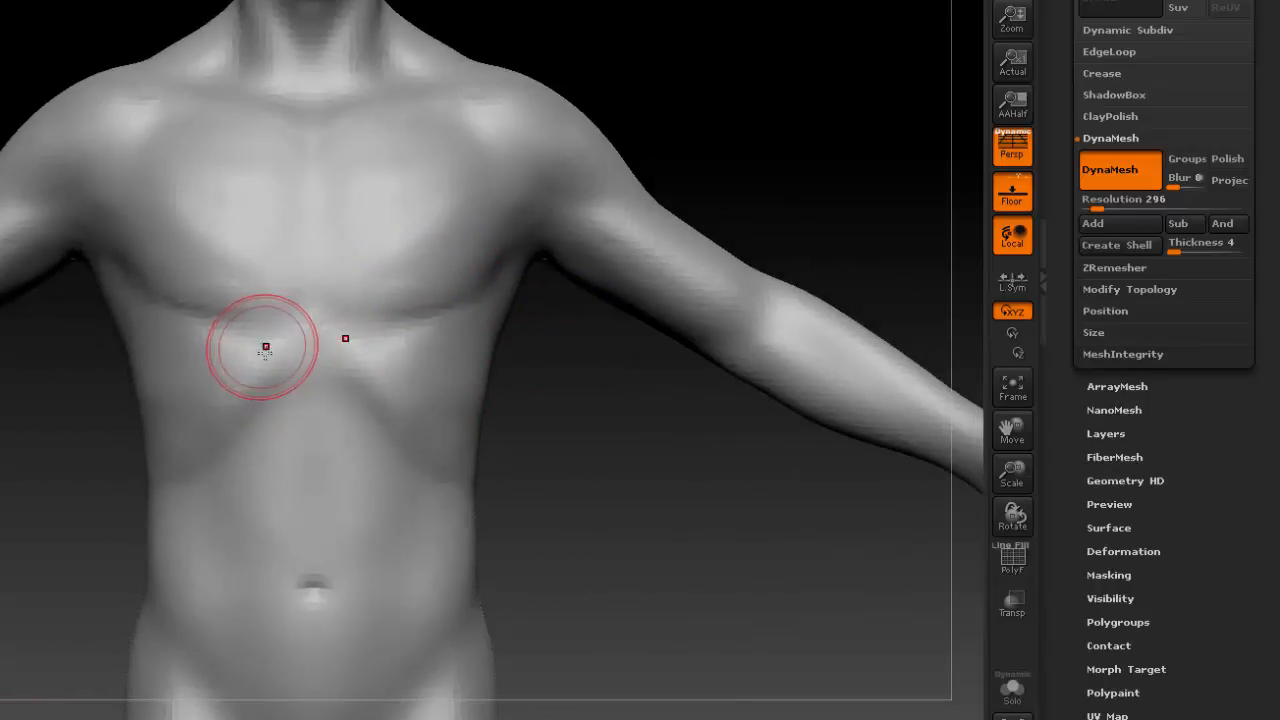
mouse_move(345, 338)
left_mouse_down()
mouse_move(334, 326)
mouse_move(289, 337)
mouse_move(270, 360)
mouse_move(396, 376)
left_mouse_up()
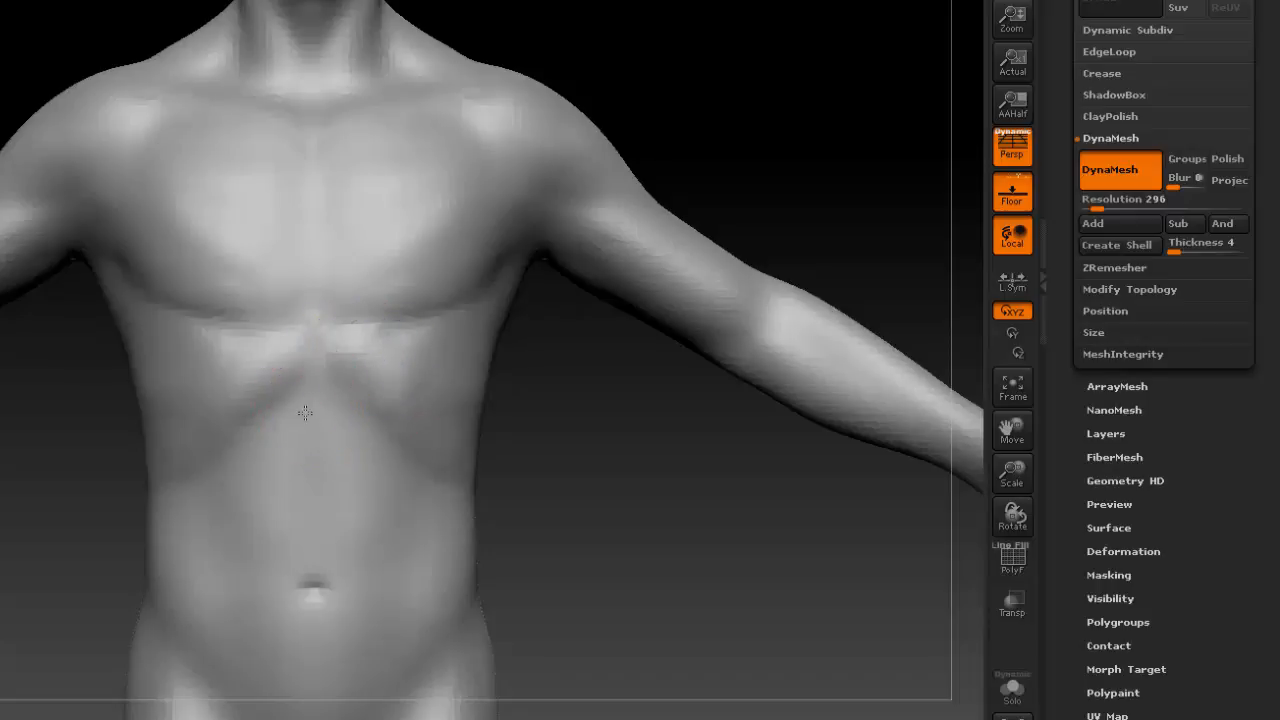
Sculpt the upper pair of abdominal muscles below the rib arch and the second pair just above the navel.
mouse_move(264, 447)
left_mouse_down()
mouse_move(243, 457)
mouse_move(283, 480)
mouse_move(270, 440)
mouse_move(251, 460)
left_mouse_up()
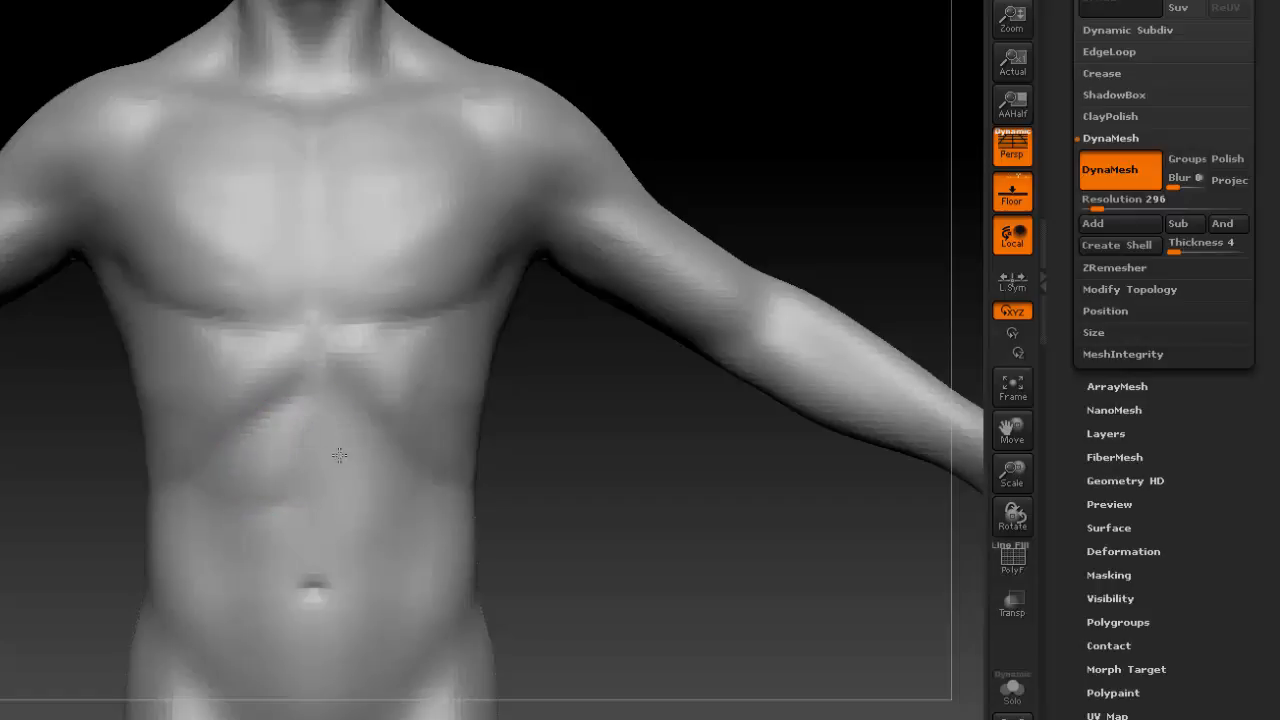
left_click_drag(343, 449, 340, 478)
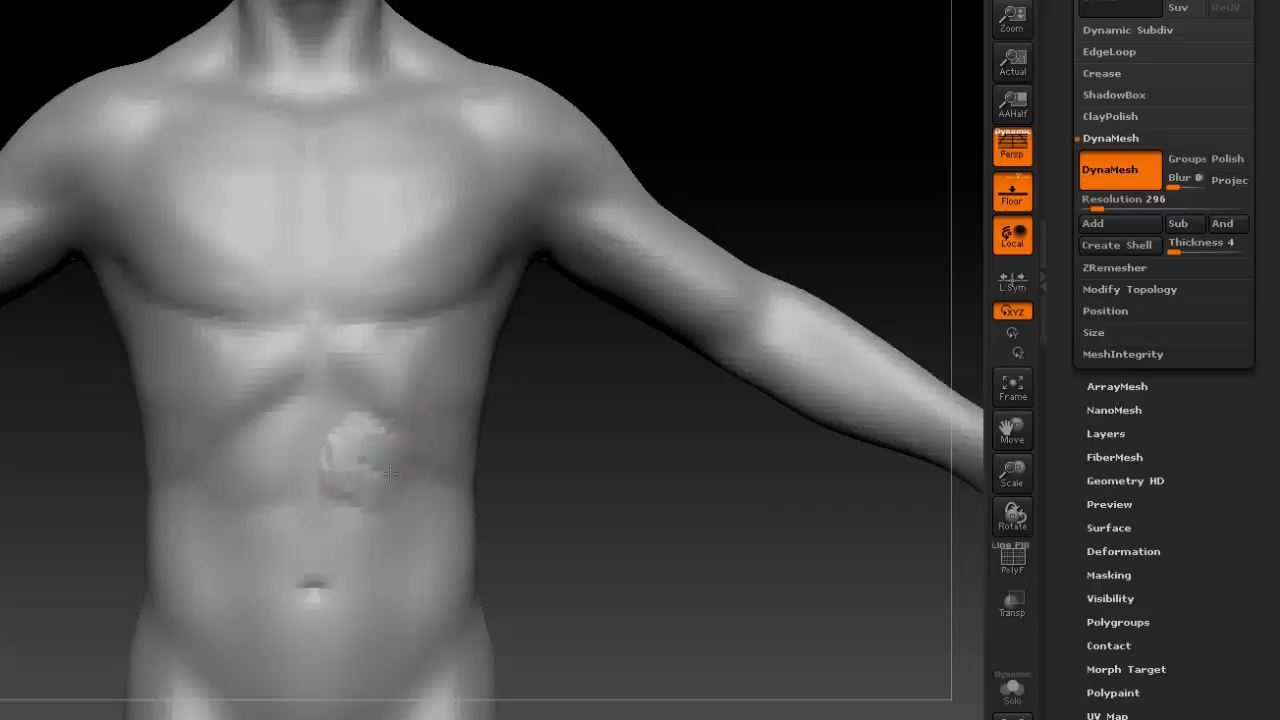
left_click_drag(395, 472, 366, 451, "shift")
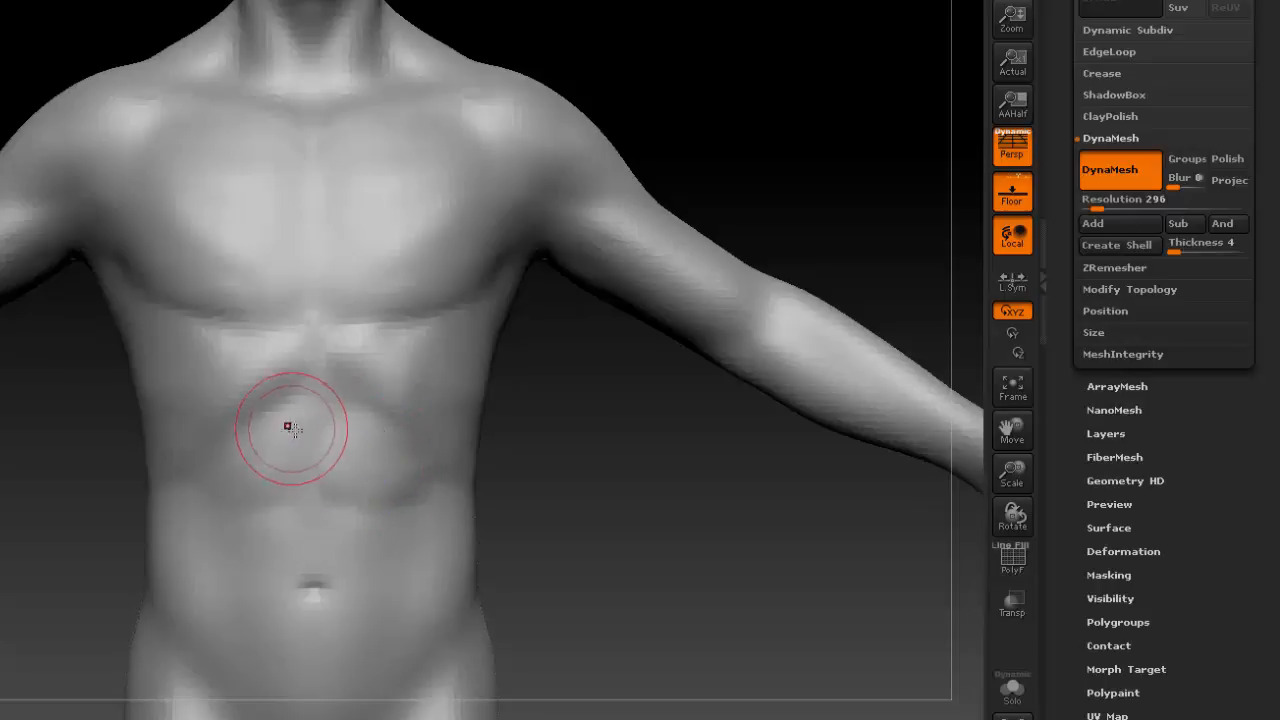
mouse_move(292, 429)
left_mouse_down()
mouse_move(254, 508)
mouse_move(278, 529)
mouse_move(243, 529)
mouse_move(251, 543)
mouse_move(280, 529)
mouse_move(267, 543)
left_mouse_up()
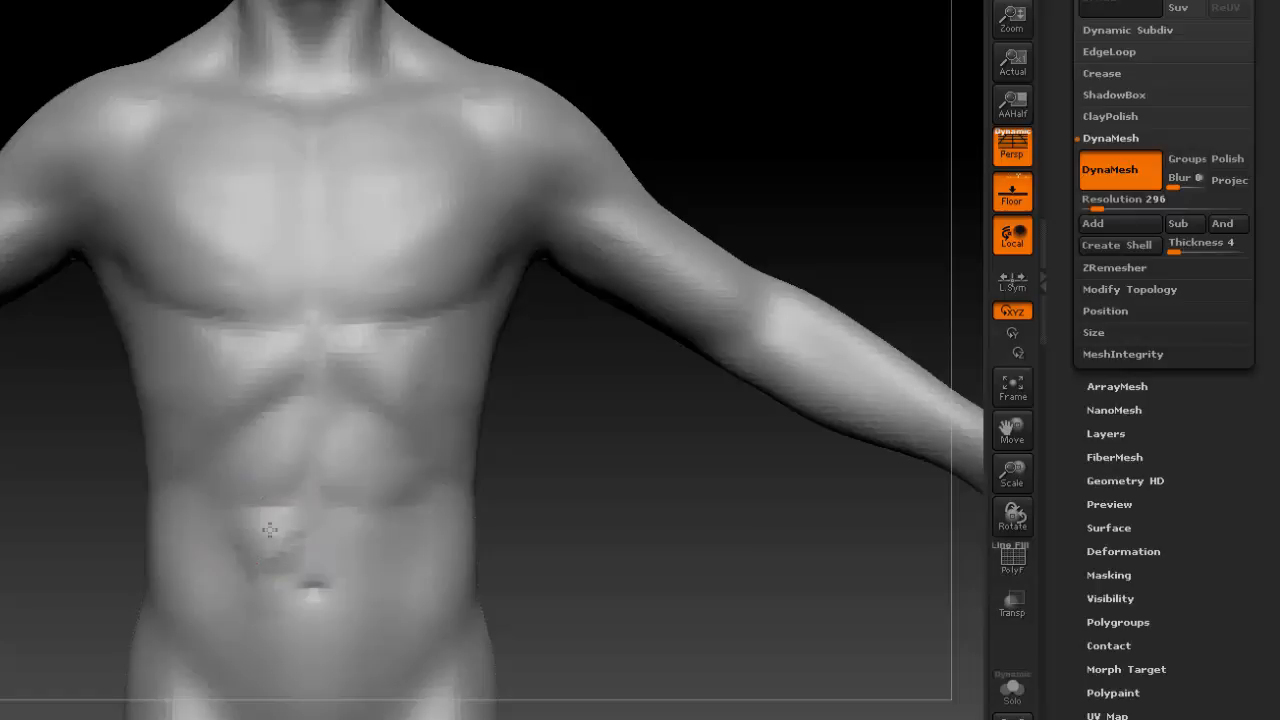
mouse_move(354, 521)
left_mouse_down()
mouse_move(340, 557)
mouse_move(397, 535)
mouse_move(290, 540)
mouse_move(356, 536)
left_mouse_up()
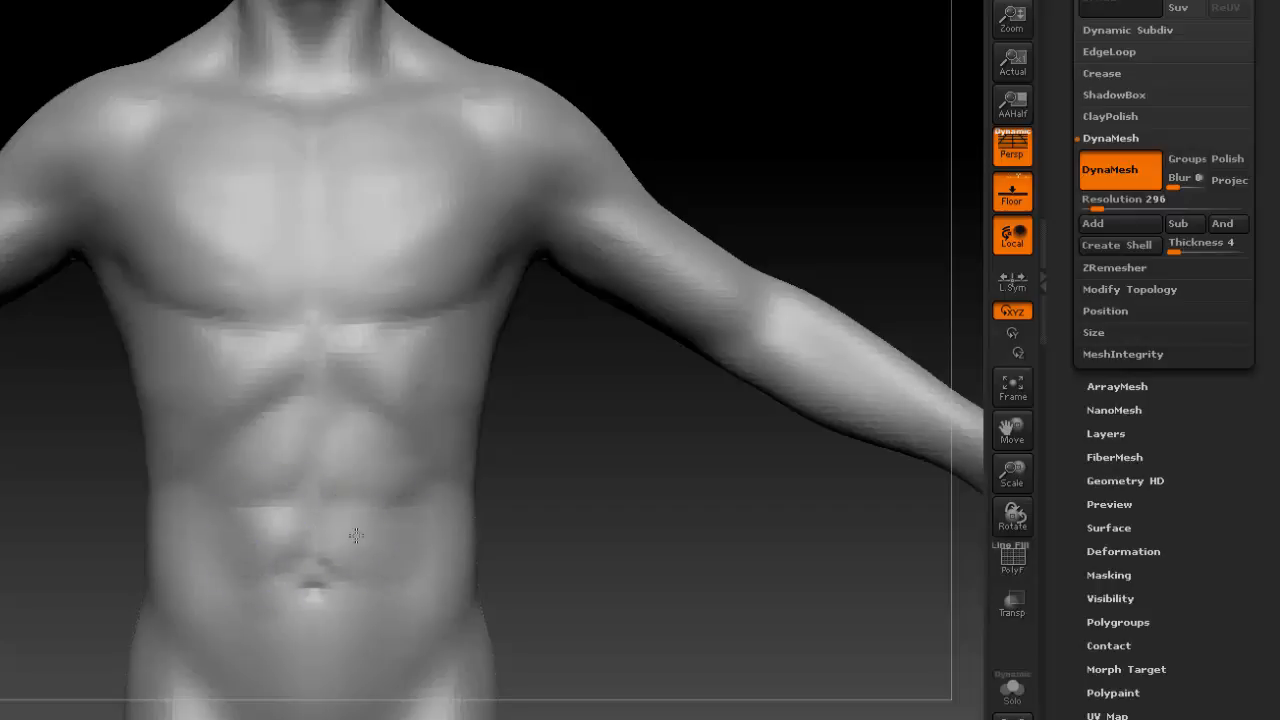
Sculpt curved strokes from both sides of the waist down to the lower abdomen and smooth them into a V shape.
left_click_drag(591, 541, 246, 391)
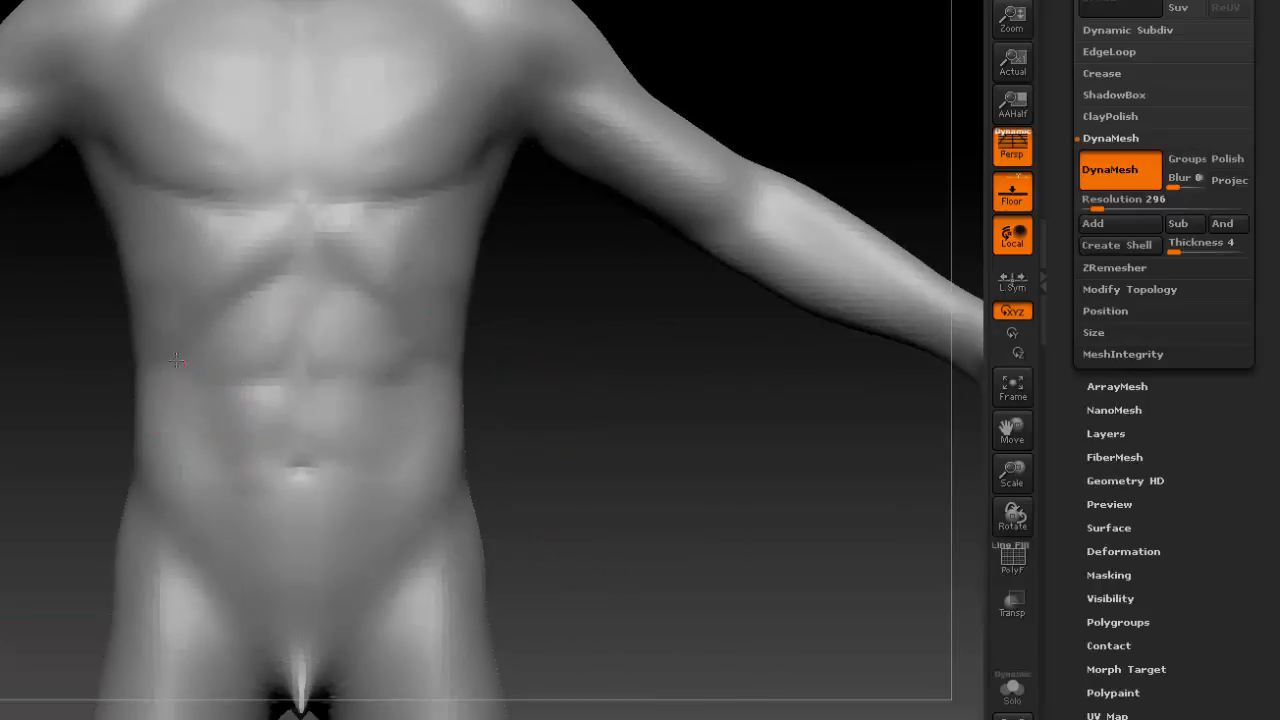
left_click_drag(193, 453, 245, 535)
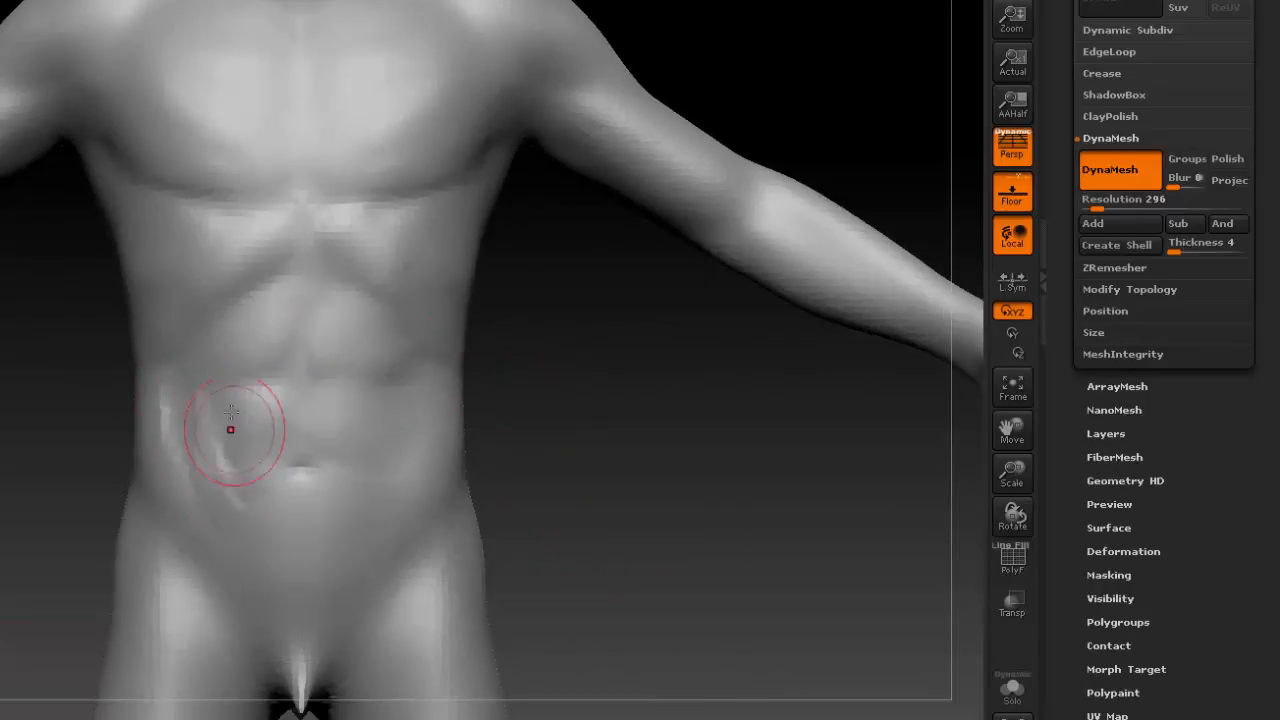
mouse_move(230, 430)
left_mouse_down()
mouse_move(259, 531)
mouse_move(386, 540)
left_mouse_up()
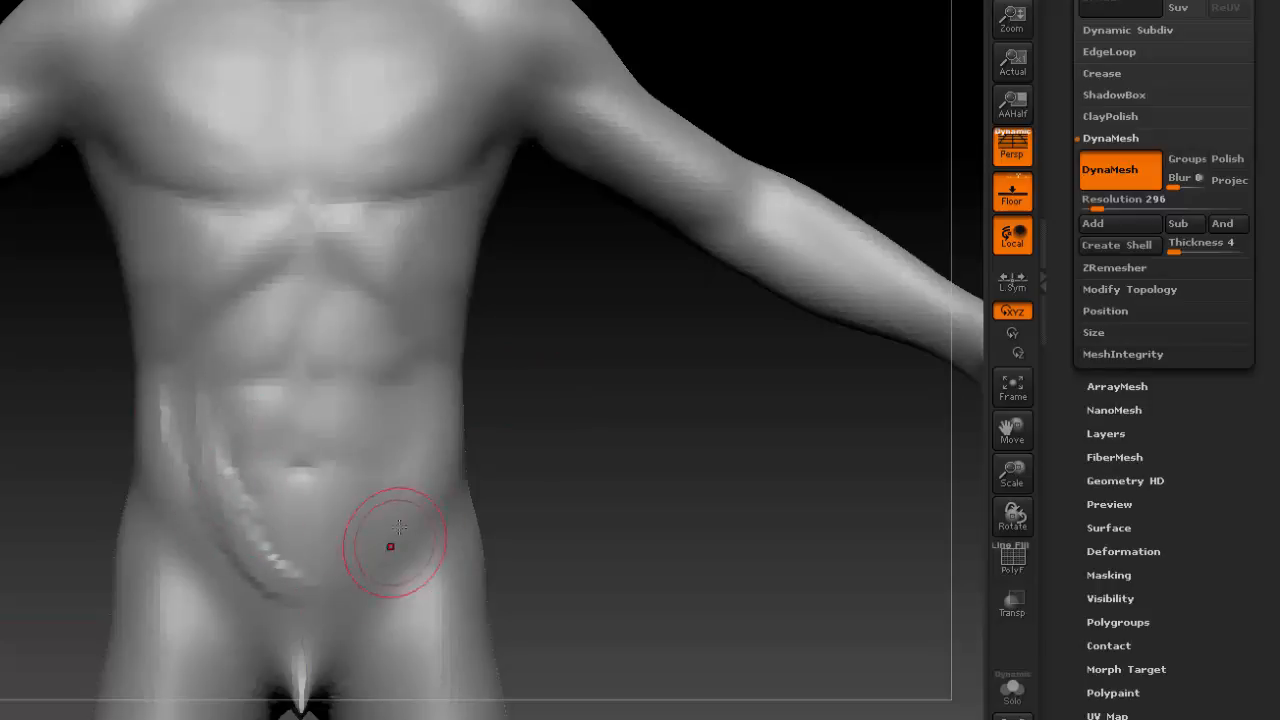
left_click_drag(421, 501, 410, 488)
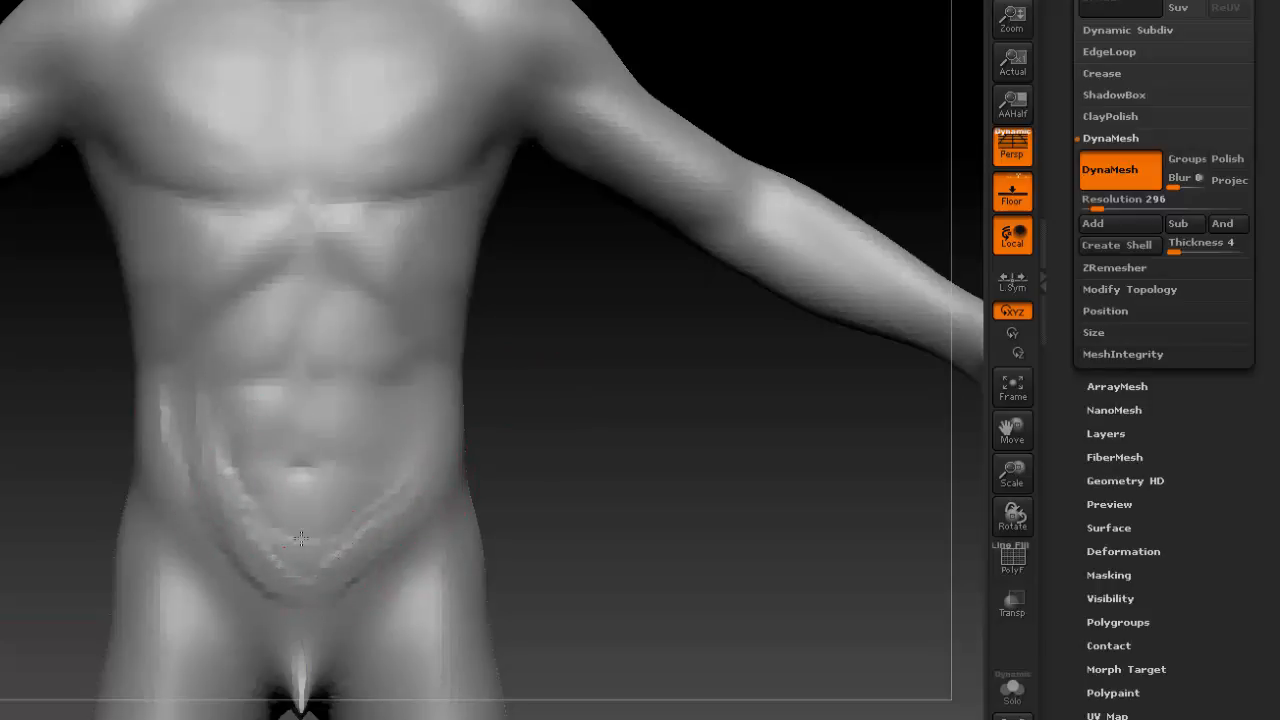
left_click_drag(301, 539, 345, 523)
mouse_move(262, 535)
left_mouse_down()
mouse_move(382, 522)
mouse_move(410, 438)
left_mouse_up()
mouse_move(184, 412)
left_mouse_down("shift")
mouse_move(297, 520)
mouse_move(386, 473)
left_mouse_up("shift")
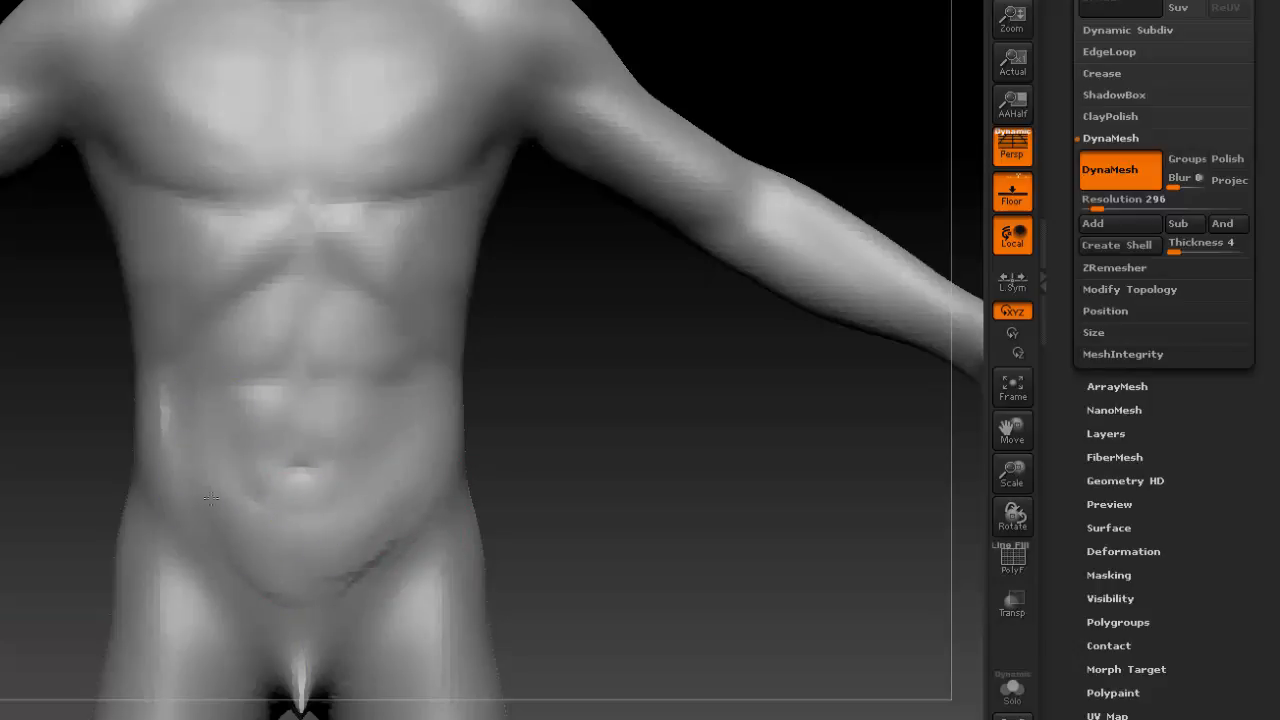
Build up the oblique above the figure's left hip and smooth the strokes.
left_click_drag(490, 372, 346, 334)
mouse_move(259, 358)
left_mouse_down()
mouse_move(331, 337)
mouse_move(258, 404)
mouse_move(323, 374)
mouse_move(252, 455)
mouse_move(306, 363)
mouse_move(230, 428)
mouse_move(265, 377)
left_mouse_up()
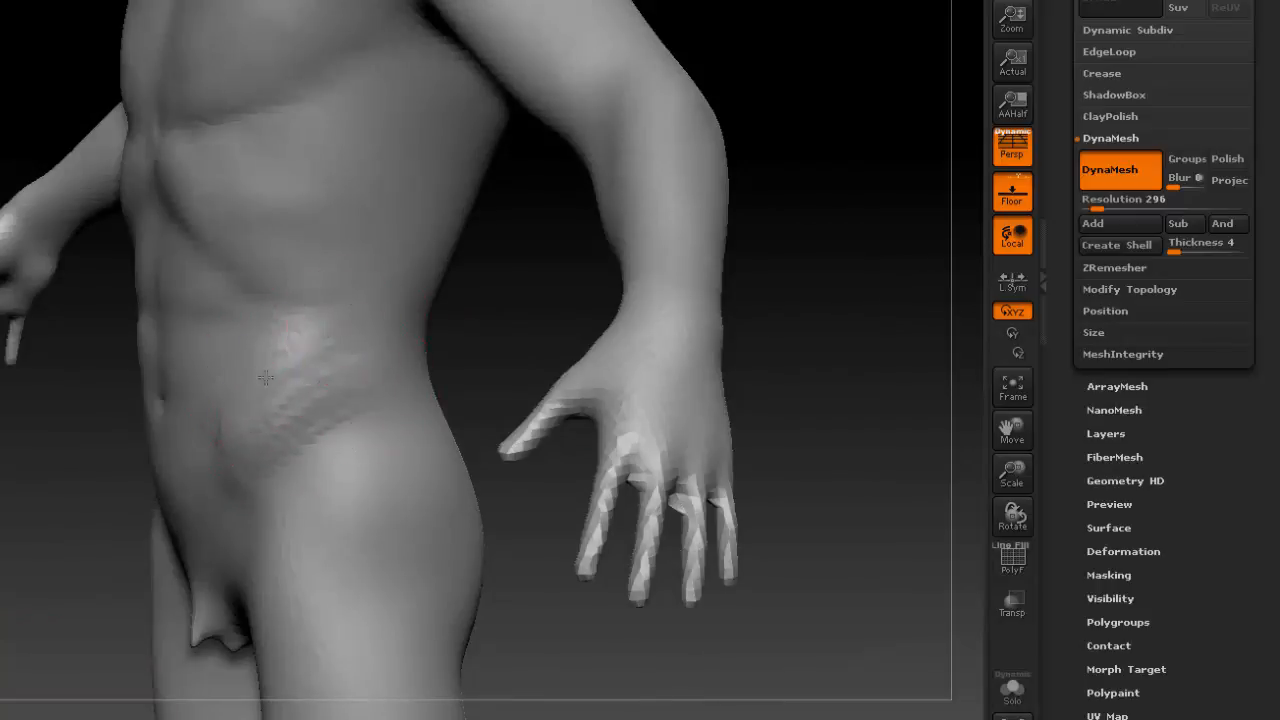
left_click_drag(359, 343, 220, 454)
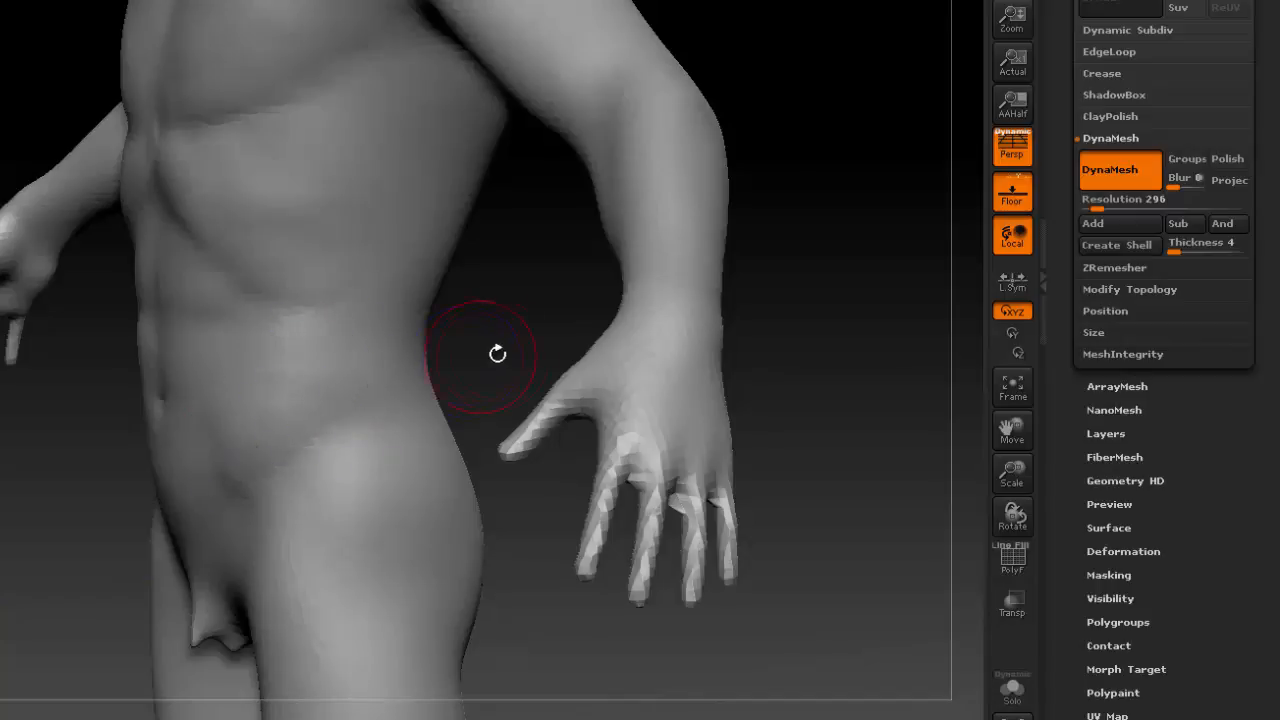
Build up the oblique above the figure's right hip, define its lower edge and smooth it into the waist.
mouse_move(500, 351)
left_mouse_down()
mouse_move(446, 400)
mouse_move(391, 371)
left_mouse_up()
left_click_drag(634, 377, 477, 354)
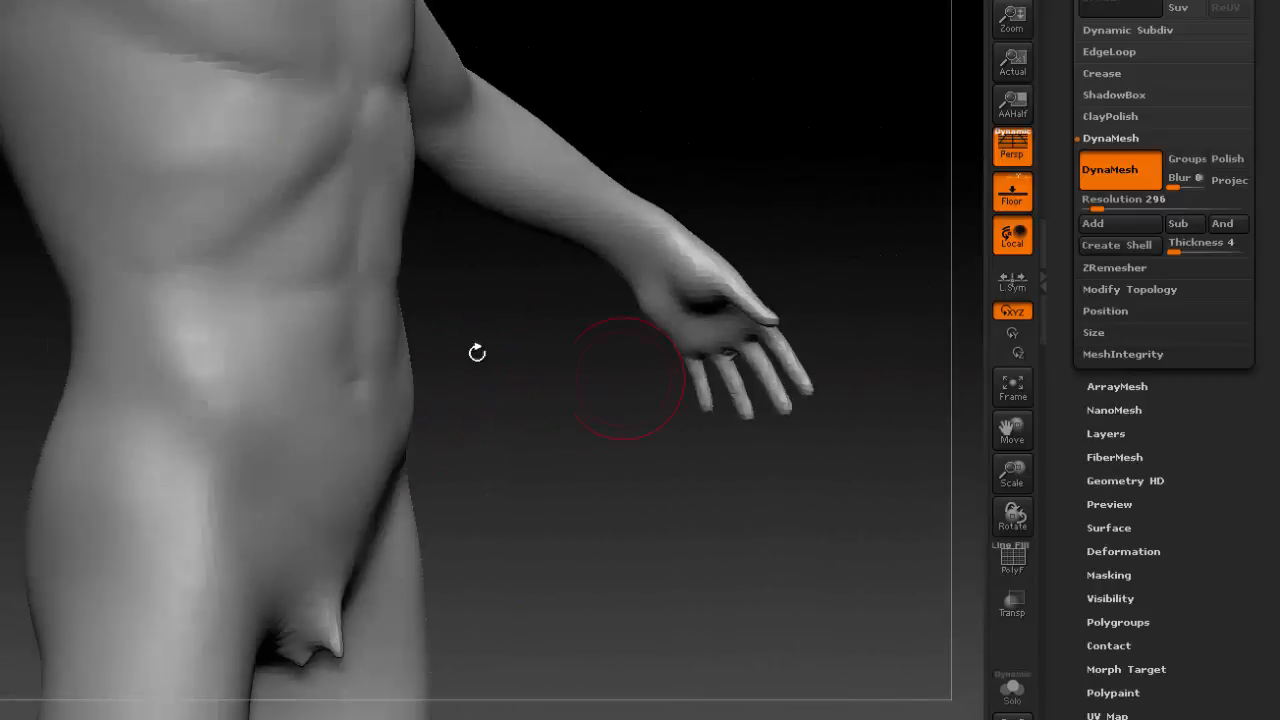
mouse_move(151, 297)
left_mouse_down()
mouse_move(177, 338)
mouse_move(121, 316)
left_mouse_up()
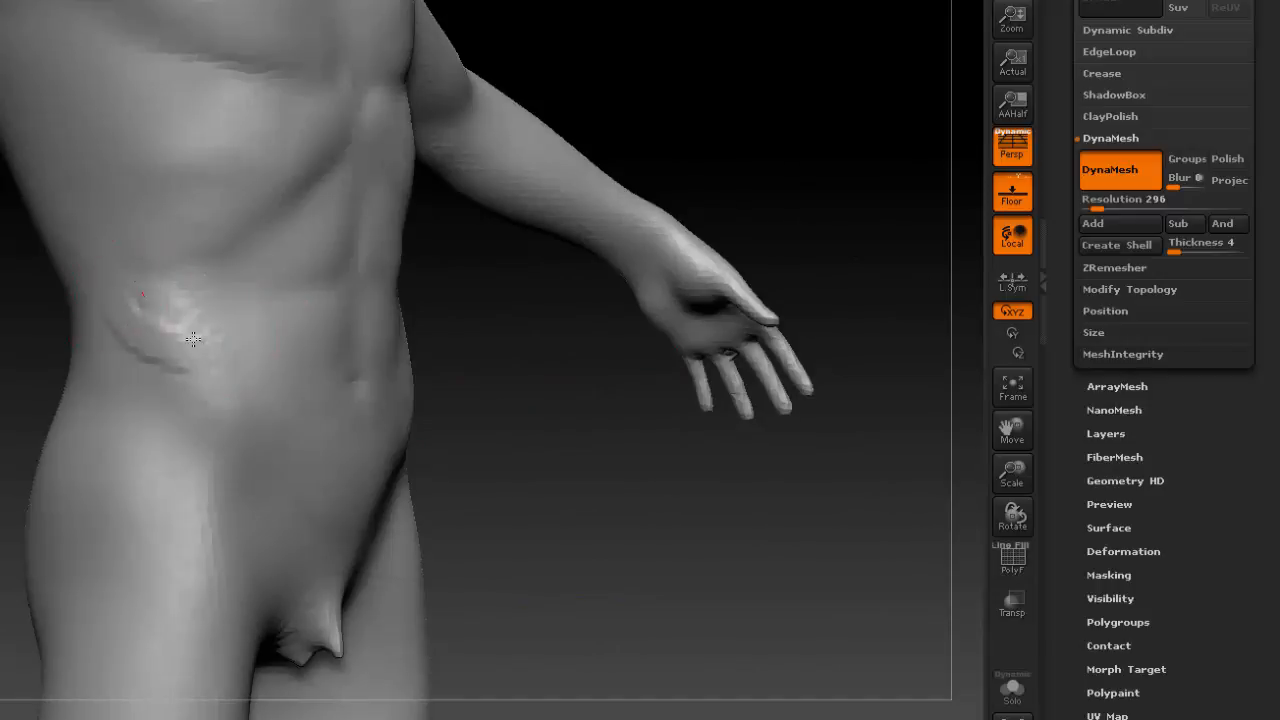
left_click_drag(193, 339, 212, 380)
left_click_drag(145, 310, 168, 352)
mouse_move(165, 405)
left_mouse_down()
mouse_move(223, 405)
mouse_move(228, 385)
left_mouse_up()
left_click_drag(147, 316, 114, 350, "shift")
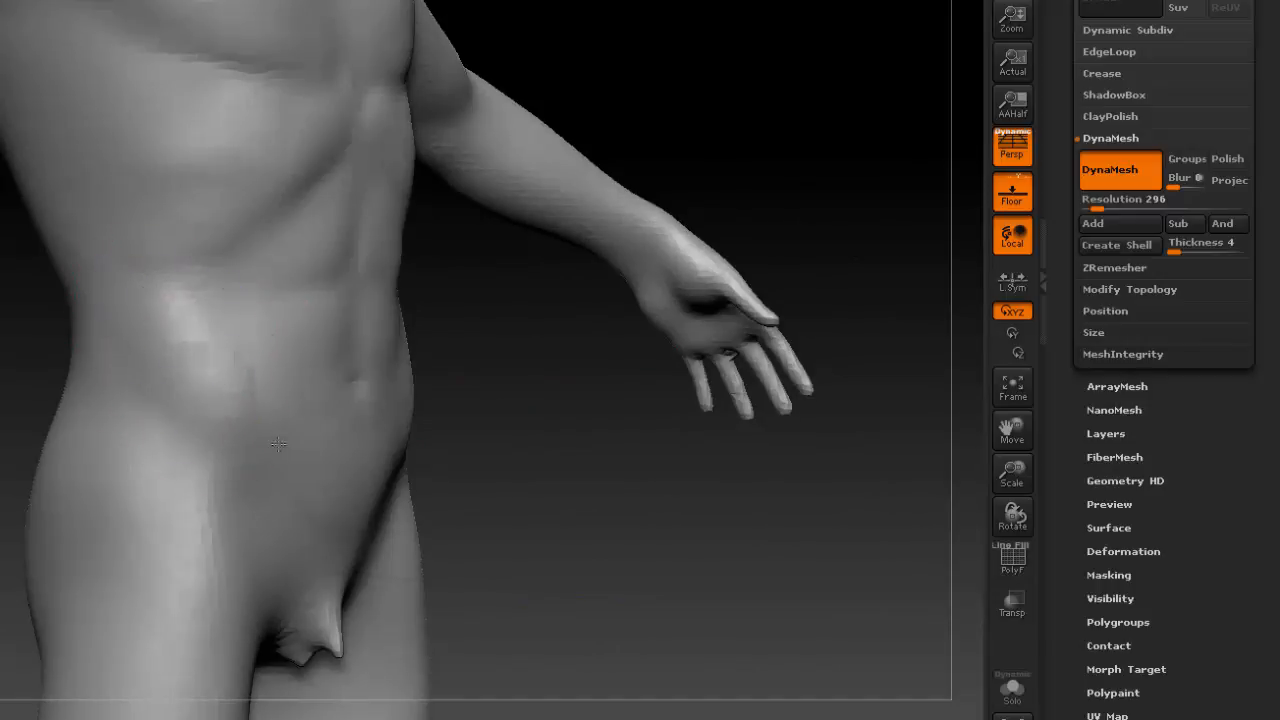
Sculpt diagonal rib strokes across the figure's left side below the pectoral and smooth them.
left_click_drag(592, 454, 700, 425)
mouse_move(681, 308)
left_mouse_down("alt")
mouse_move(494, 443)
mouse_move(497, 463)
left_mouse_up("alt")
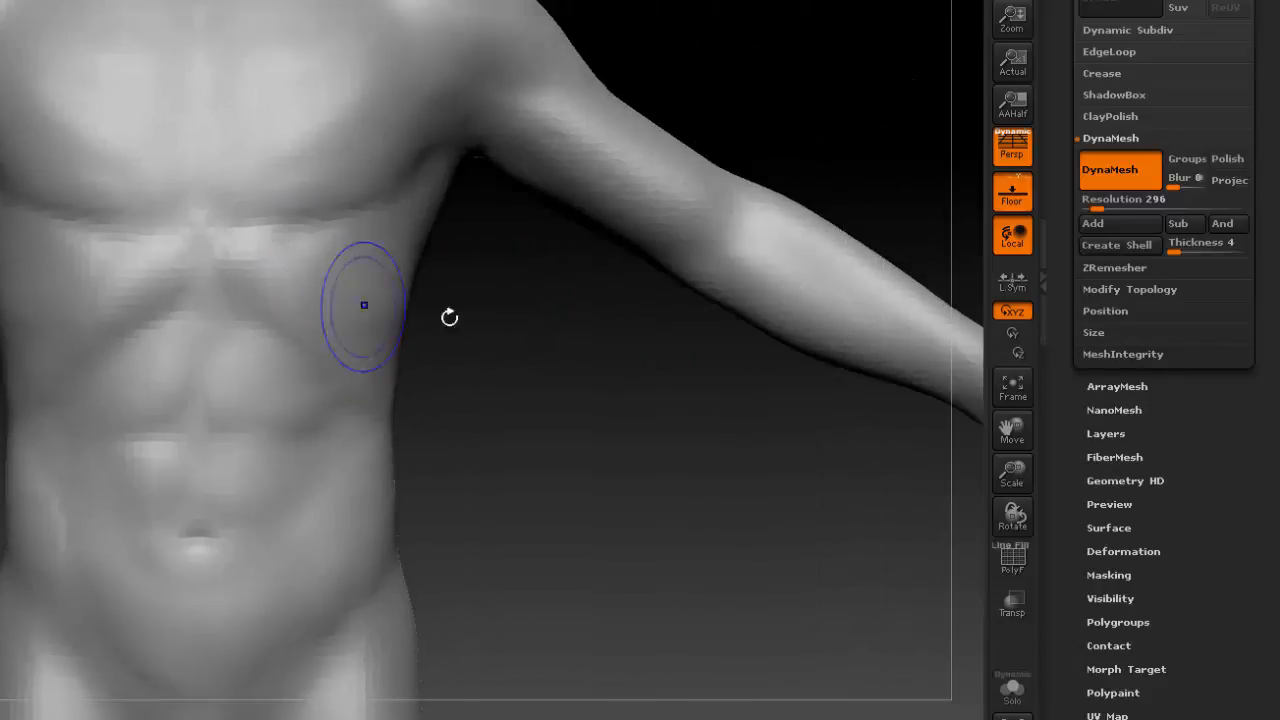
left_click_drag(449, 317, 346, 320)
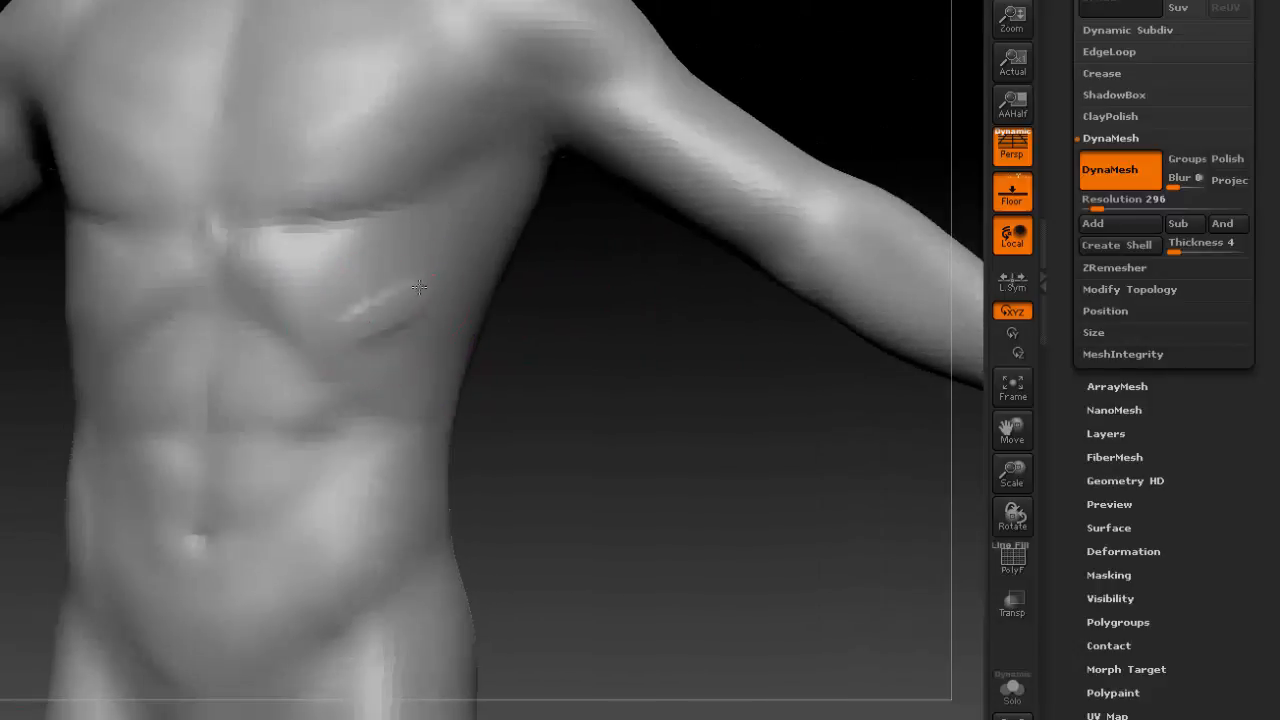
left_click_drag(466, 371, 400, 363)
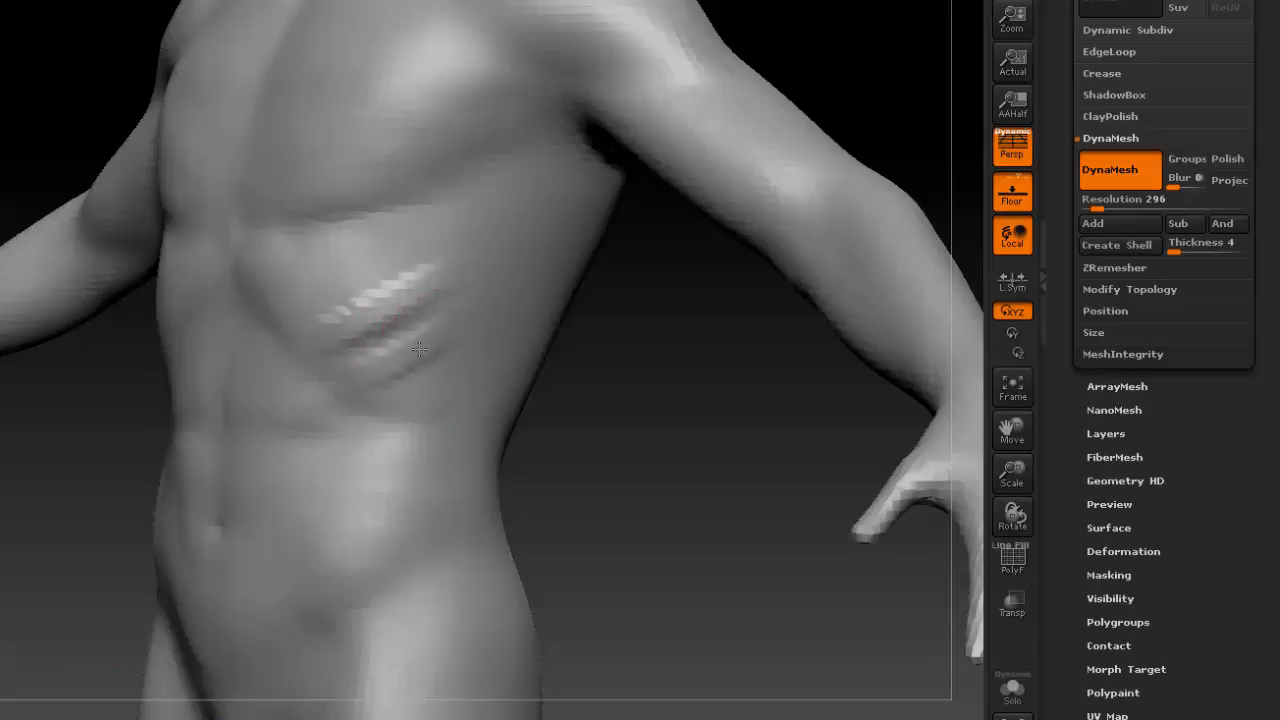
mouse_move(480, 300)
left_mouse_down()
mouse_move(621, 321)
mouse_move(562, 298)
left_mouse_up()
left_click_drag(887, 156, 955, 150)
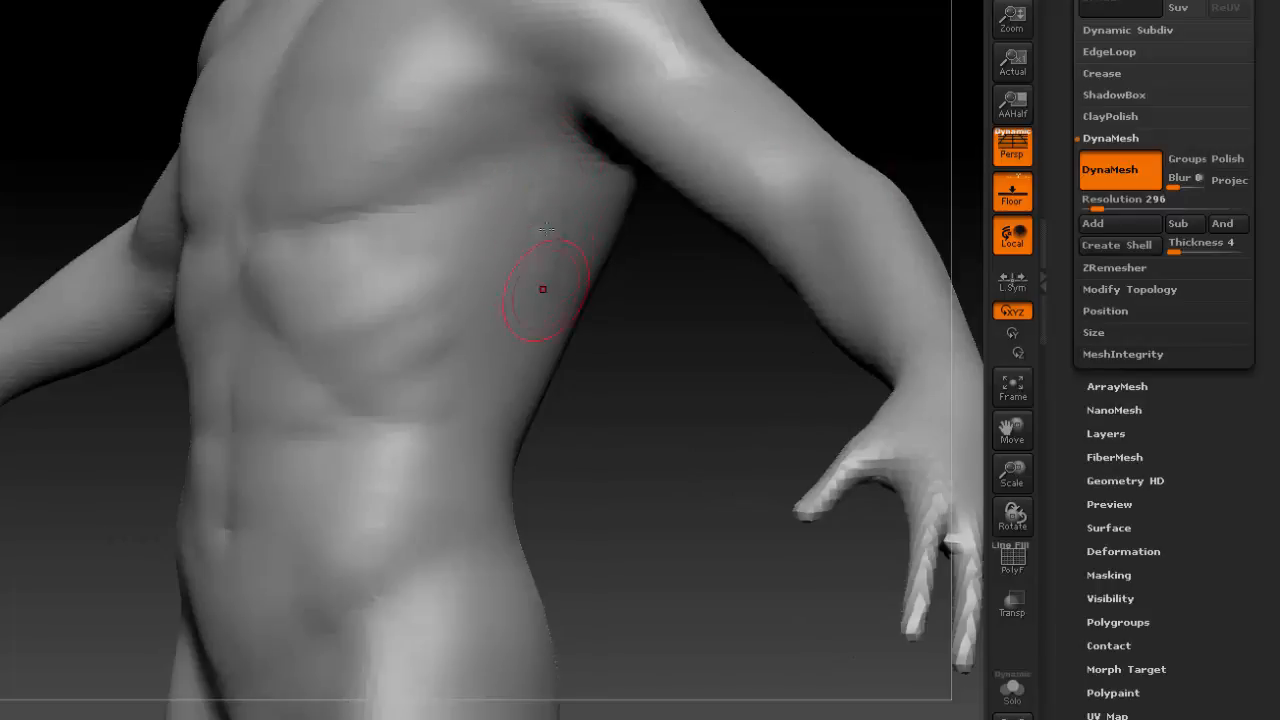
Add short stacked serratus strokes below the left armpit along the side of the rib cage and soften them.
mouse_move(563, 131)
left_mouse_down()
mouse_move(543, 177)
mouse_move(561, 266)
mouse_move(583, 252)
mouse_move(585, 205)
left_mouse_up()
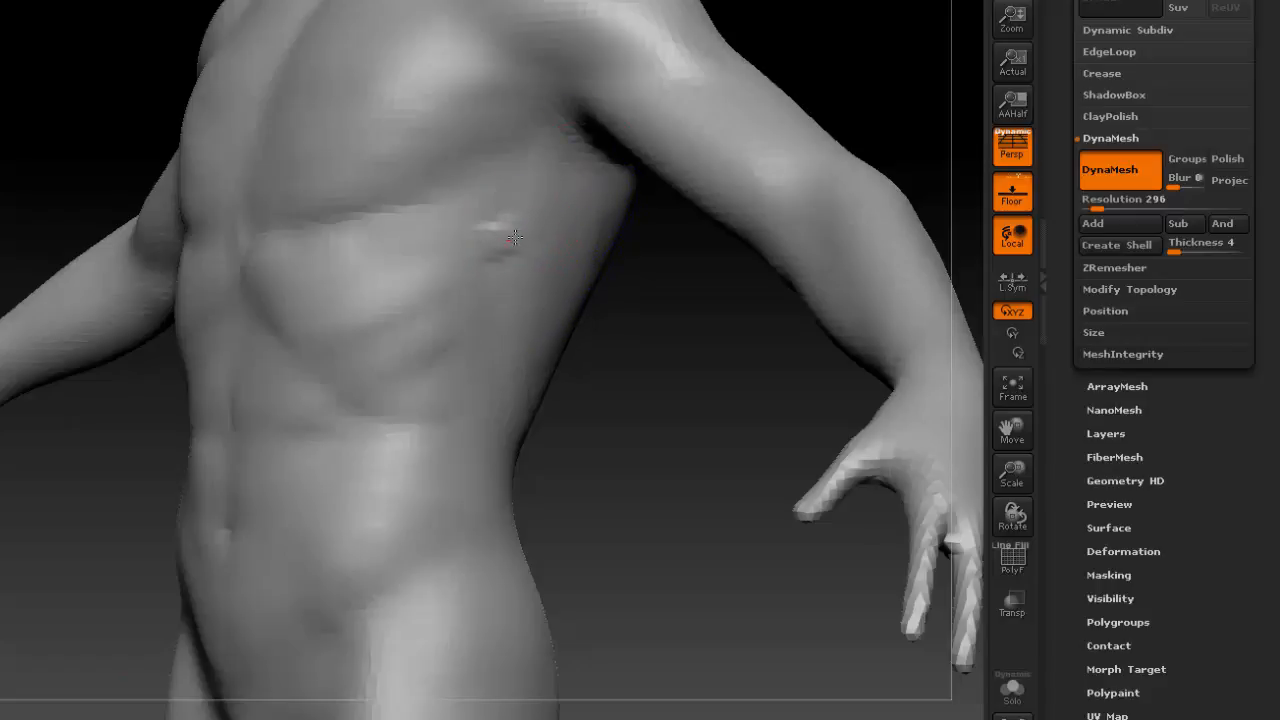
left_click_drag(513, 237, 511, 300)
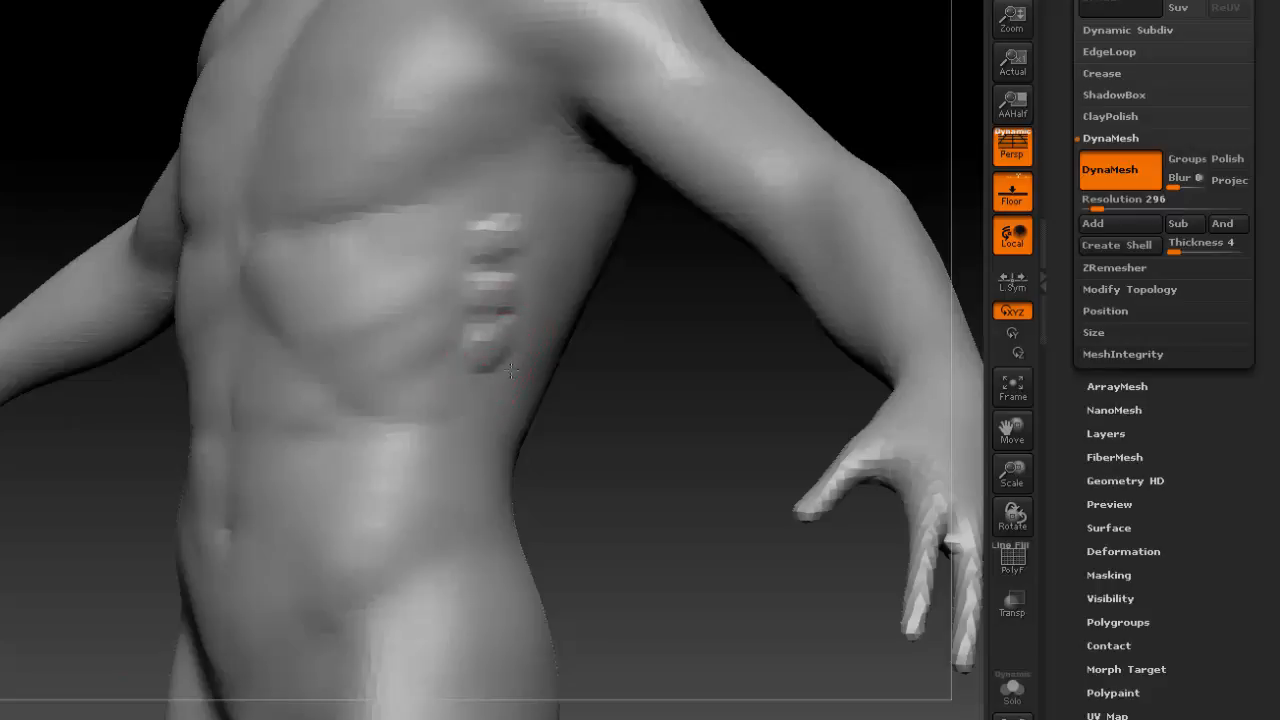
left_click_drag(516, 230, 494, 291, "shift")
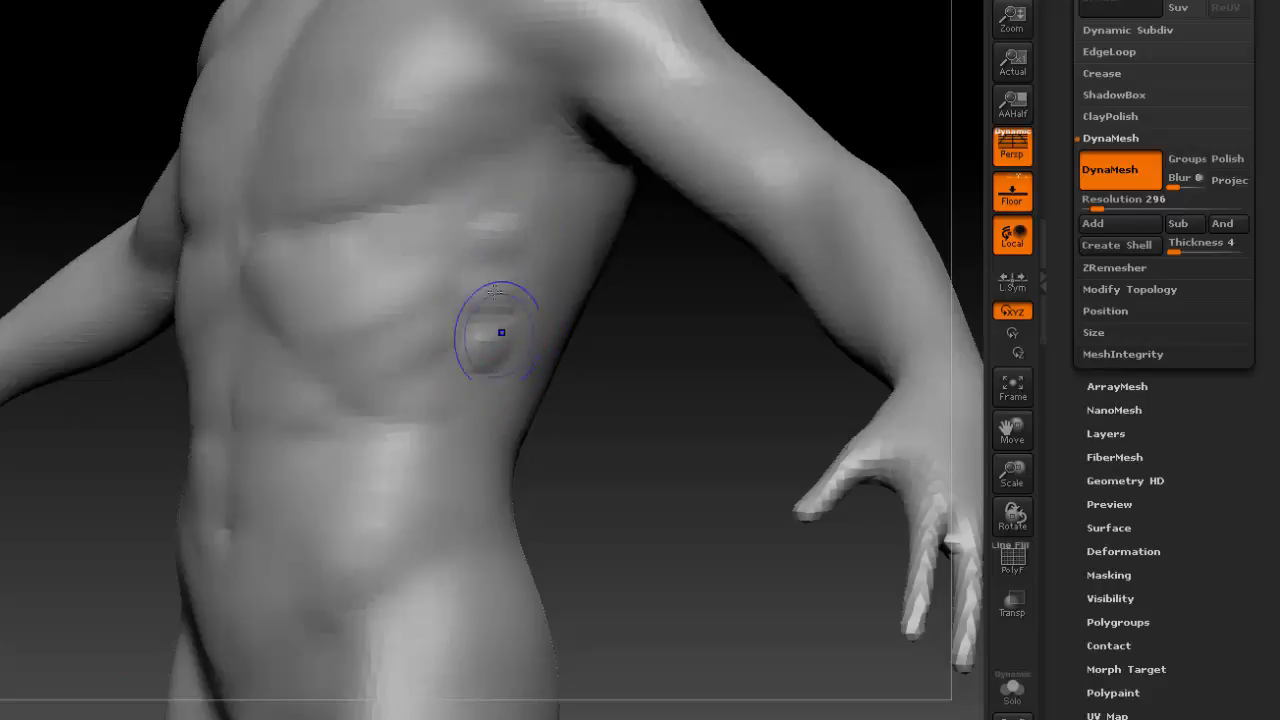
Reinforce the diagonal forms between the left serratus and the rib arch and blend them into the flank.
mouse_move(609, 420)
left_mouse_down()
mouse_move(443, 287)
mouse_move(352, 322)
left_mouse_up()
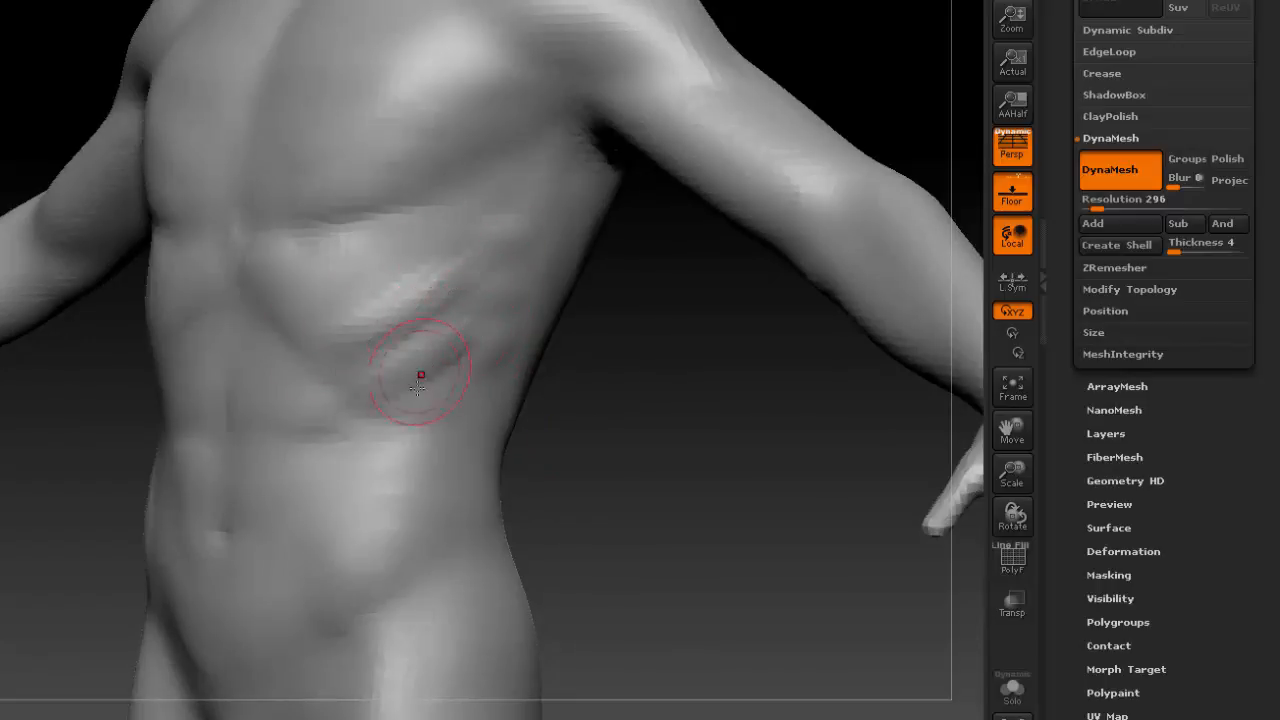
mouse_move(428, 240)
left_mouse_down("shift")
mouse_move(457, 294)
mouse_move(420, 366)
mouse_move(452, 415)
left_mouse_up("shift")
left_click_drag(592, 430, 700, 436)
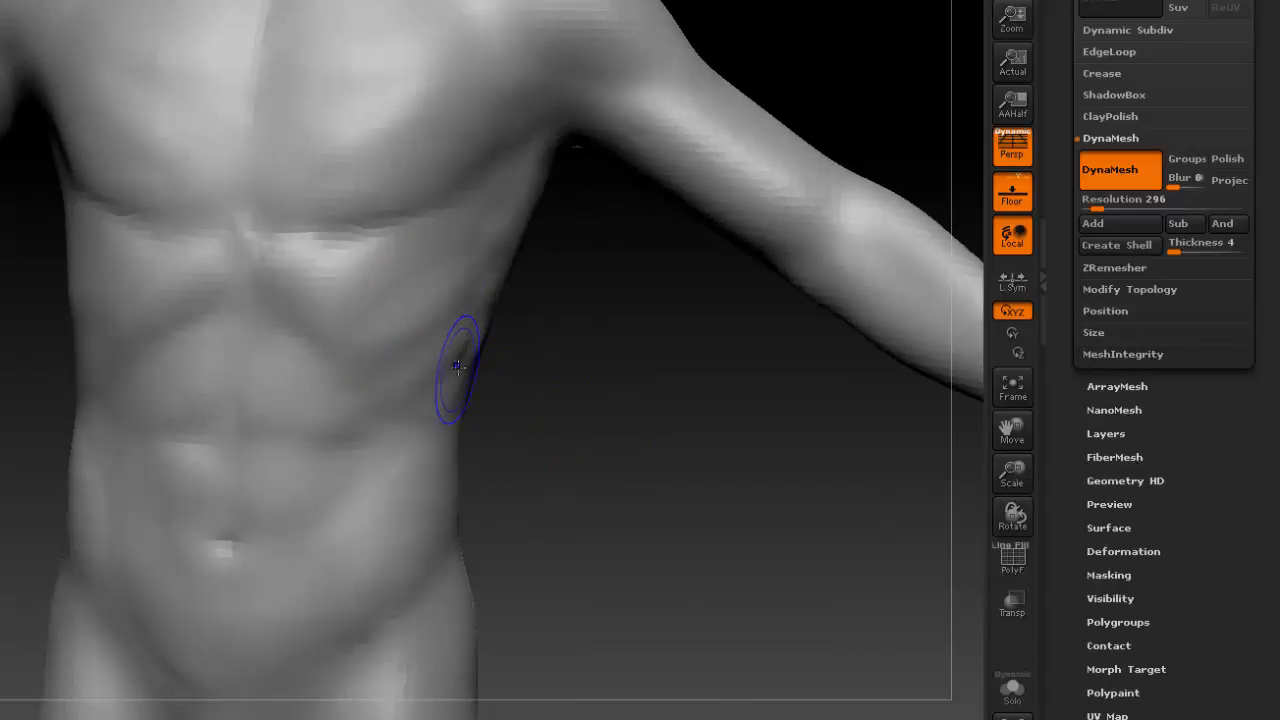
left_click_drag(594, 420, 632, 405, "shift")
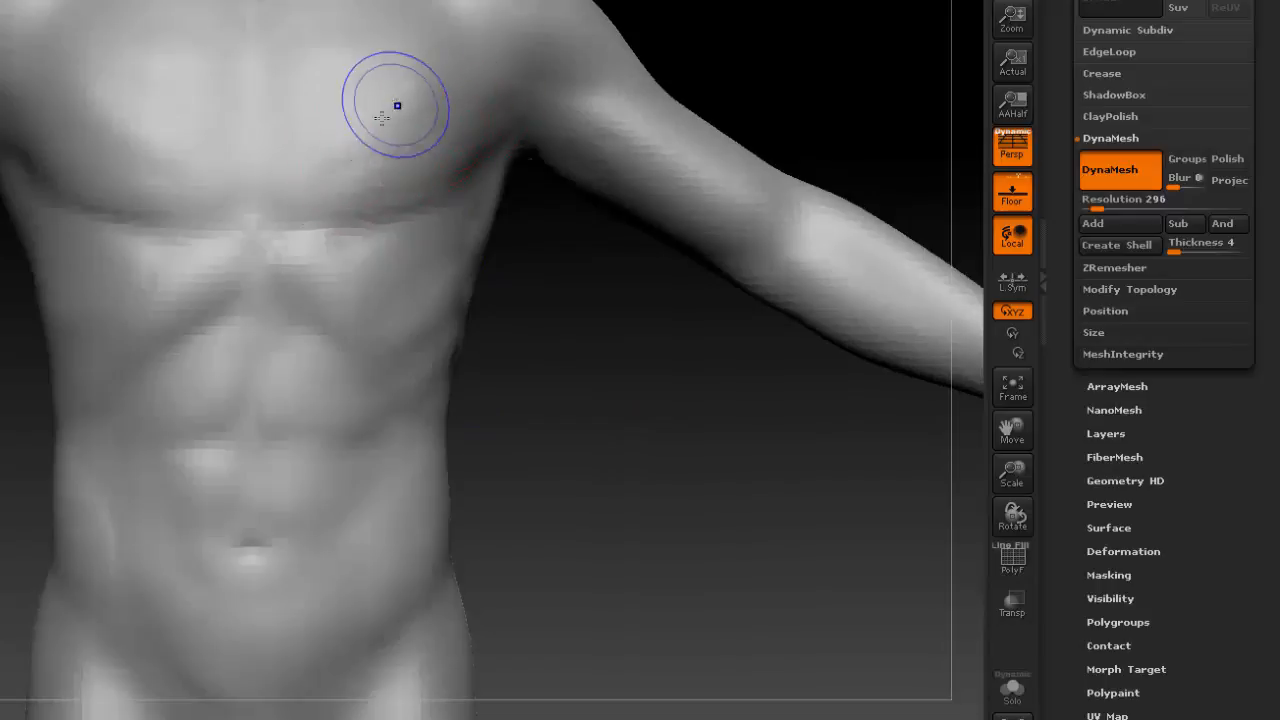
left_click_drag(578, 298, 560, 405, "alt")
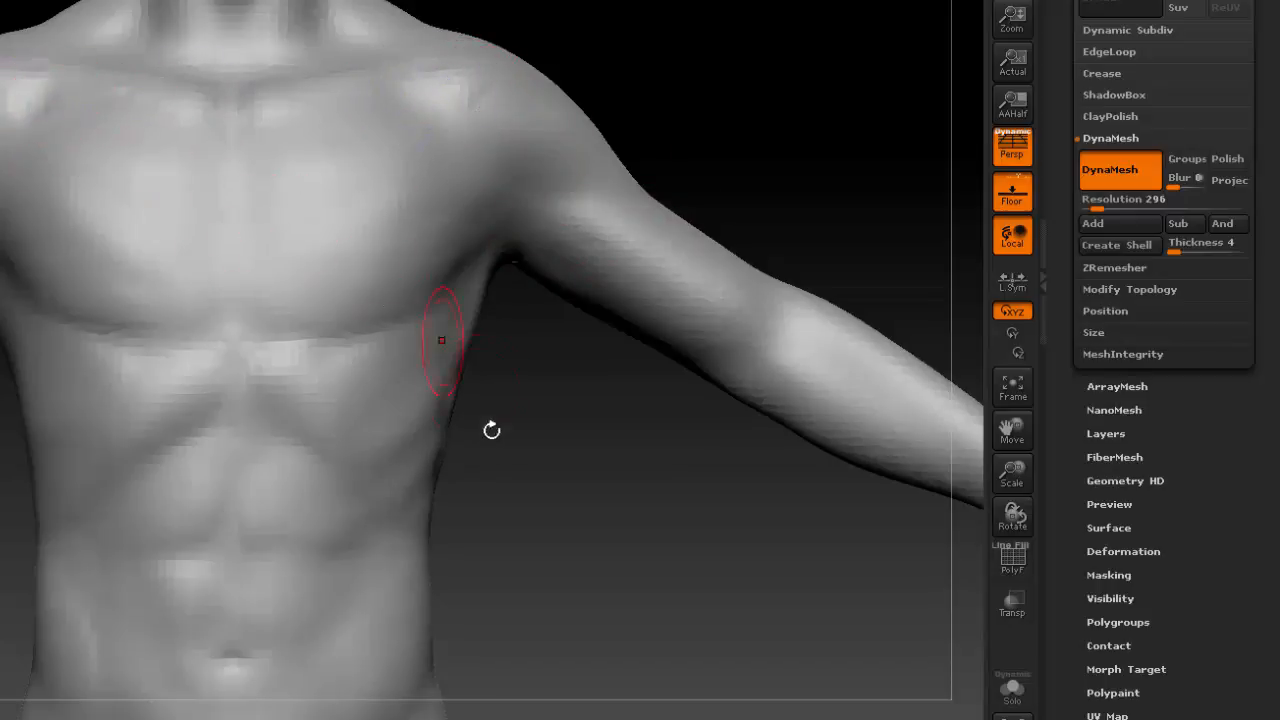
Smooth the pinched spike at the crotch so it blends into the groin and inner thighs.
left_click_drag(516, 496, 571, 296, "alt")
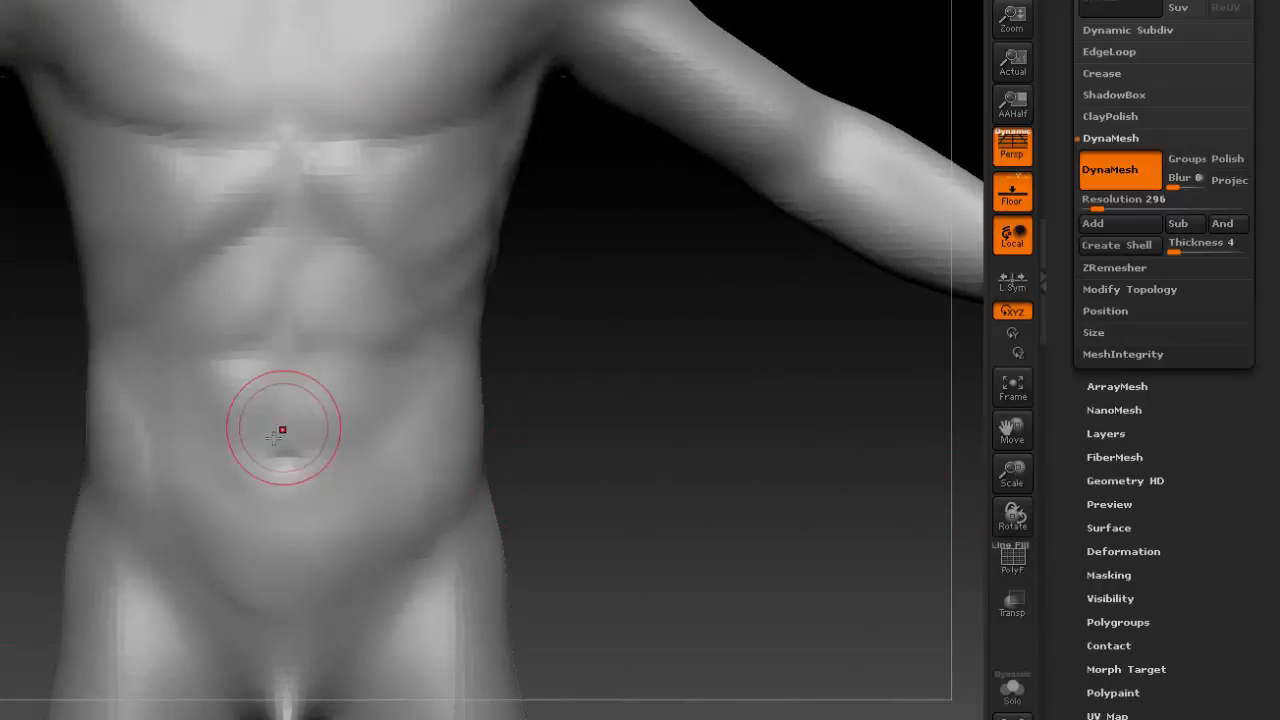
mouse_move(317, 441)
left_mouse_down()
mouse_move(249, 454)
mouse_move(274, 428)
mouse_move(286, 440)
left_mouse_up()
left_click_drag(1013, 478, 254, 364)
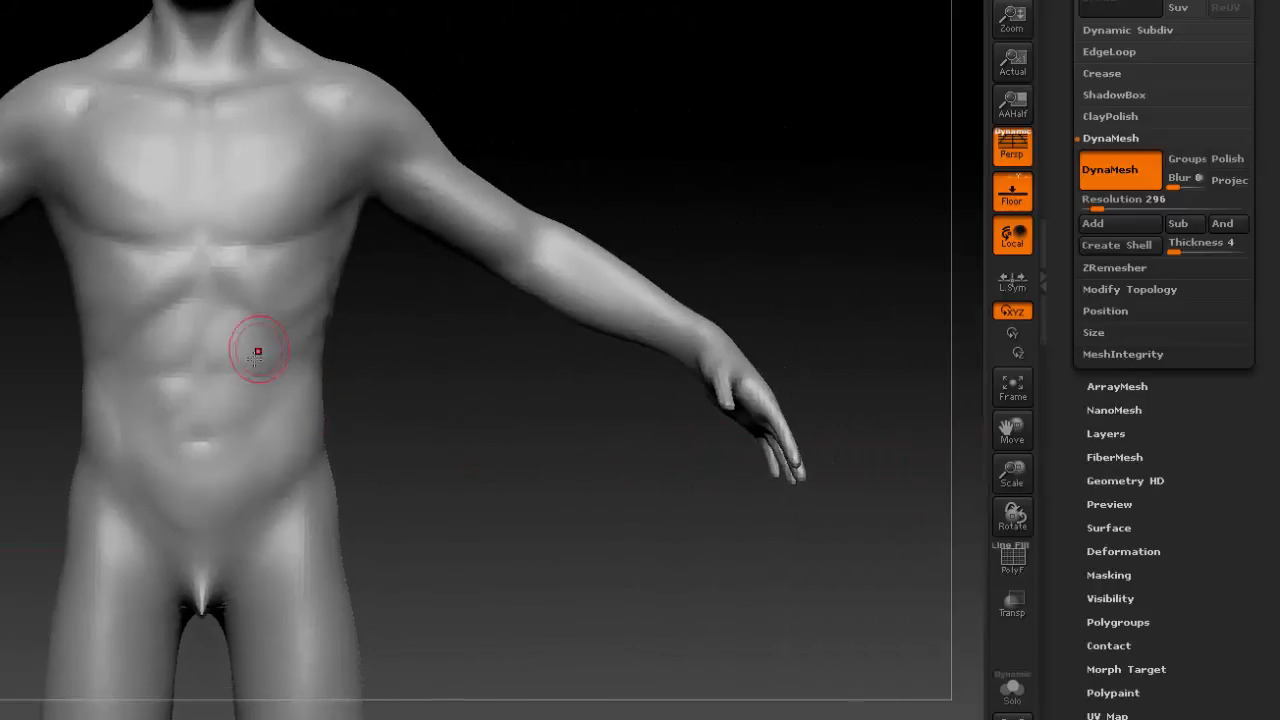
left_click_drag(473, 440, 547, 443, "alt")
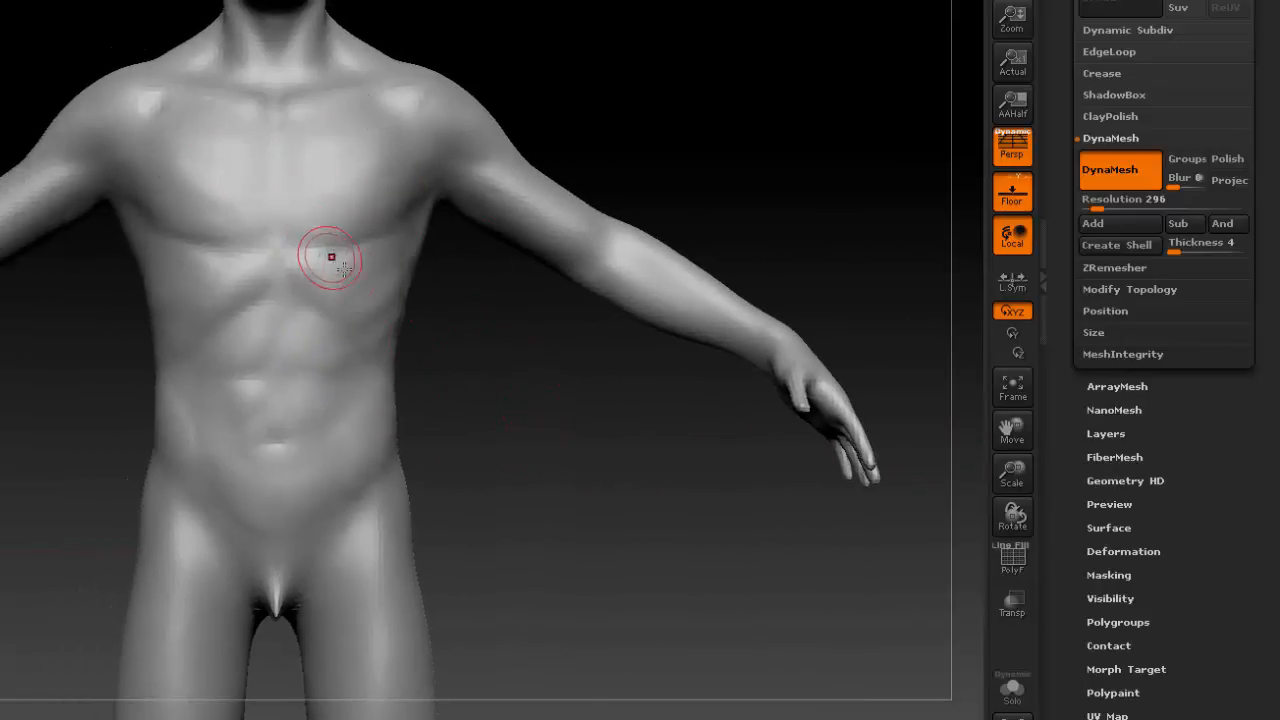
left_click_drag(490, 568, 458, 508)
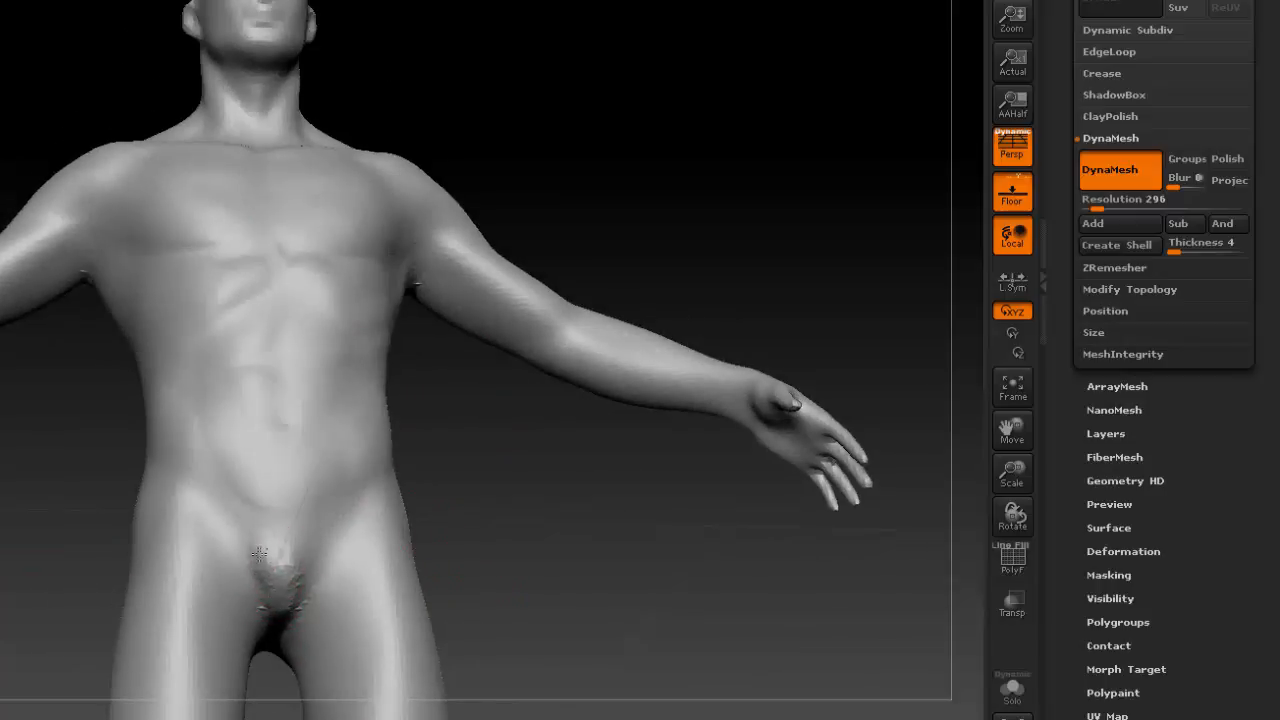
mouse_move(249, 557)
left_mouse_down("shift")
mouse_move(254, 540)
mouse_move(303, 558)
left_mouse_up("shift")
left_click_drag(568, 532, 325, 568)
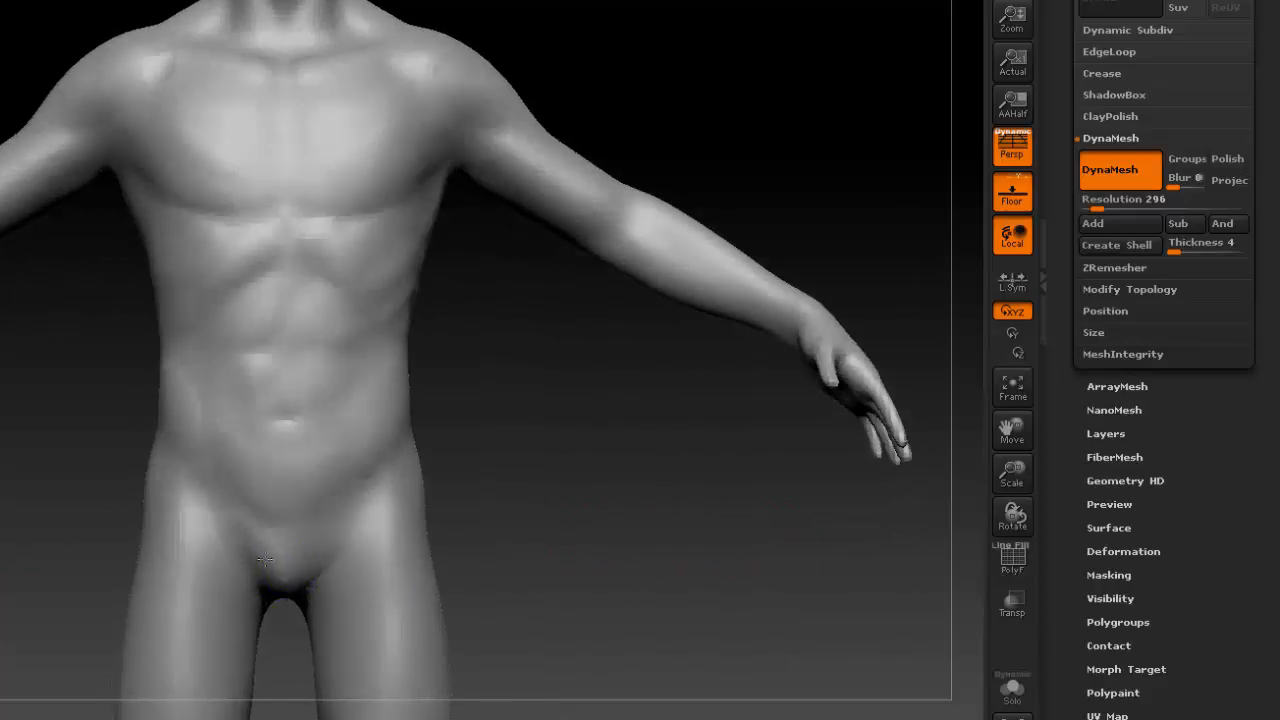
Raise the DynaMesh resolution to 528 and remesh the figure.
left_click_drag(569, 500, 383, 334)
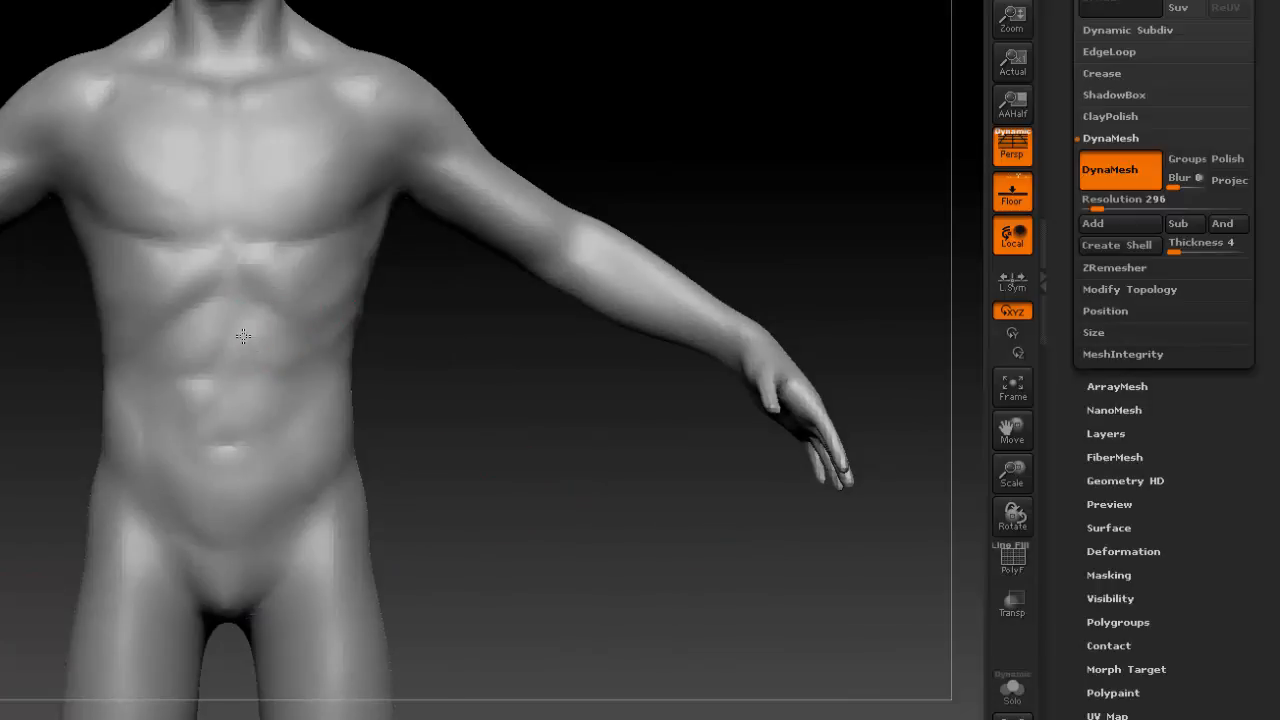
mouse_move(270, 358)
left_mouse_down("shift")
mouse_move(251, 326)
mouse_move(300, 350)
left_mouse_up("shift")
left_click_drag(1100, 202, 1101, 202)
left_click_drag(583, 389, 536, 435)
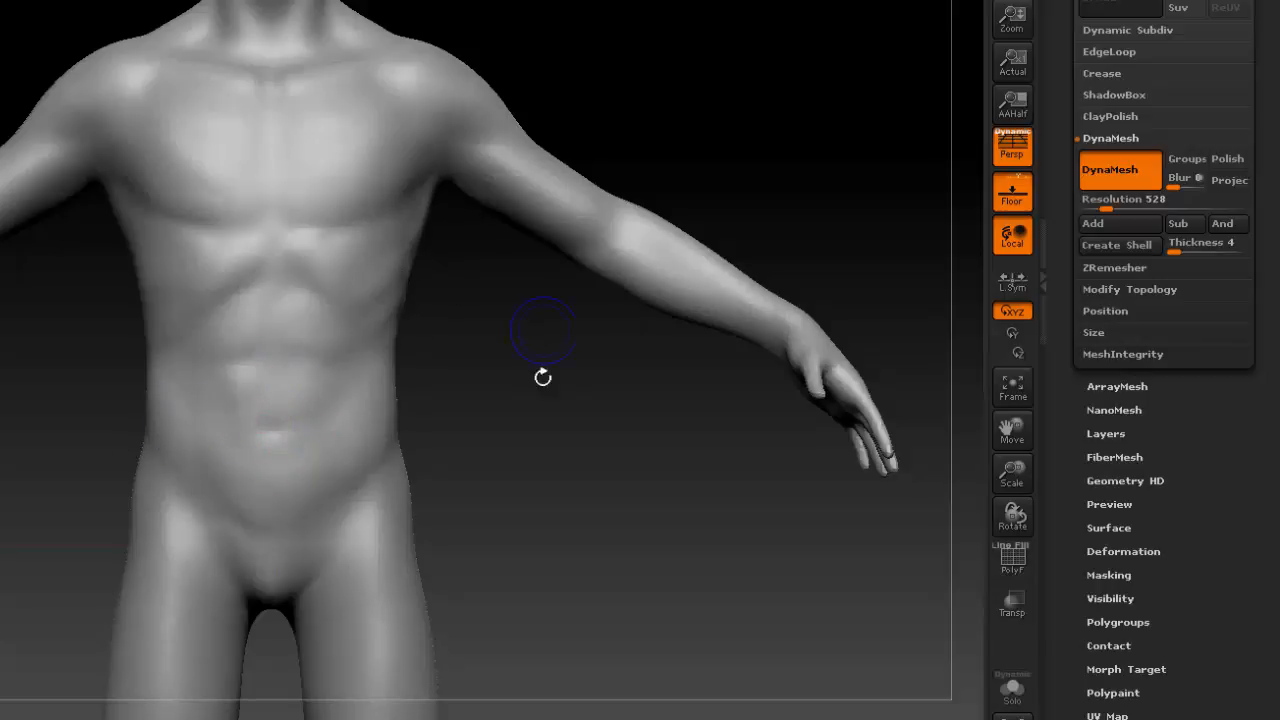
left_click_drag(542, 377, 571, 358)
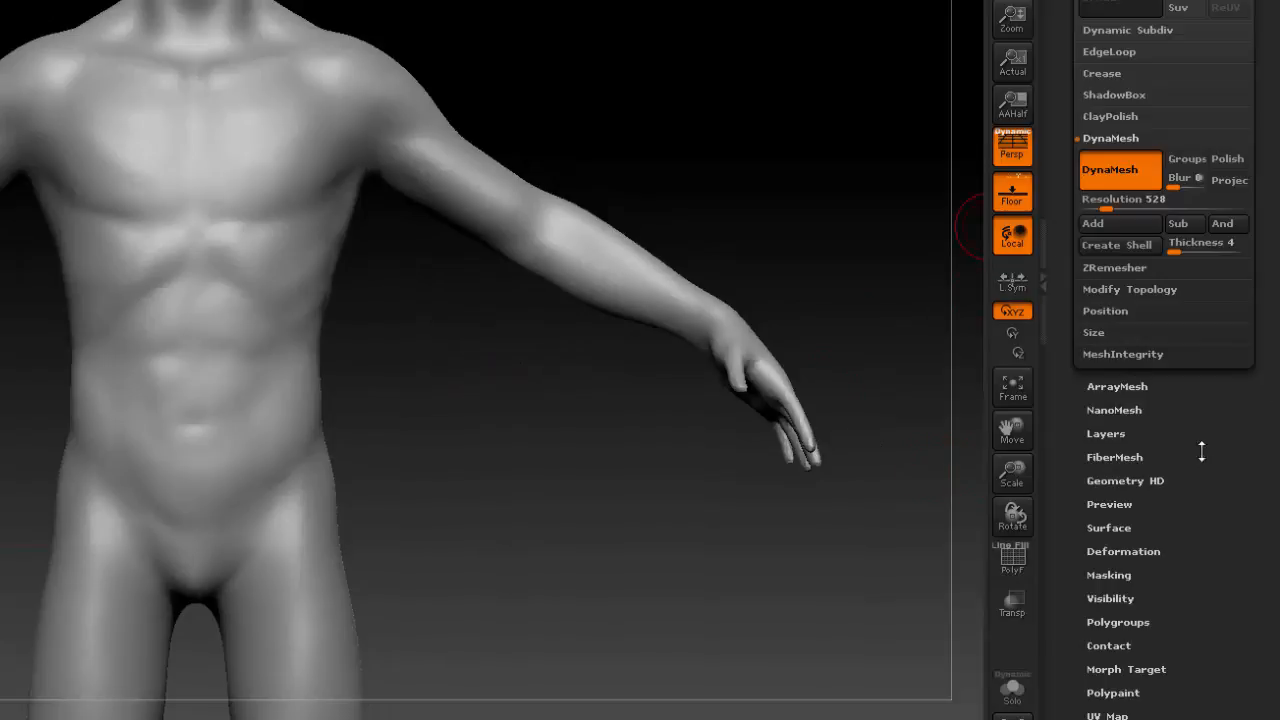
Delete the skull, EyesOutter, EyesInner_Color and floor subtools, keeping only the Nickz_humanMaleAverage body.
mouse_move(1201, 452)
left_mouse_down()
mouse_move(1220, 563)
mouse_move(1211, 693)
left_mouse_up()
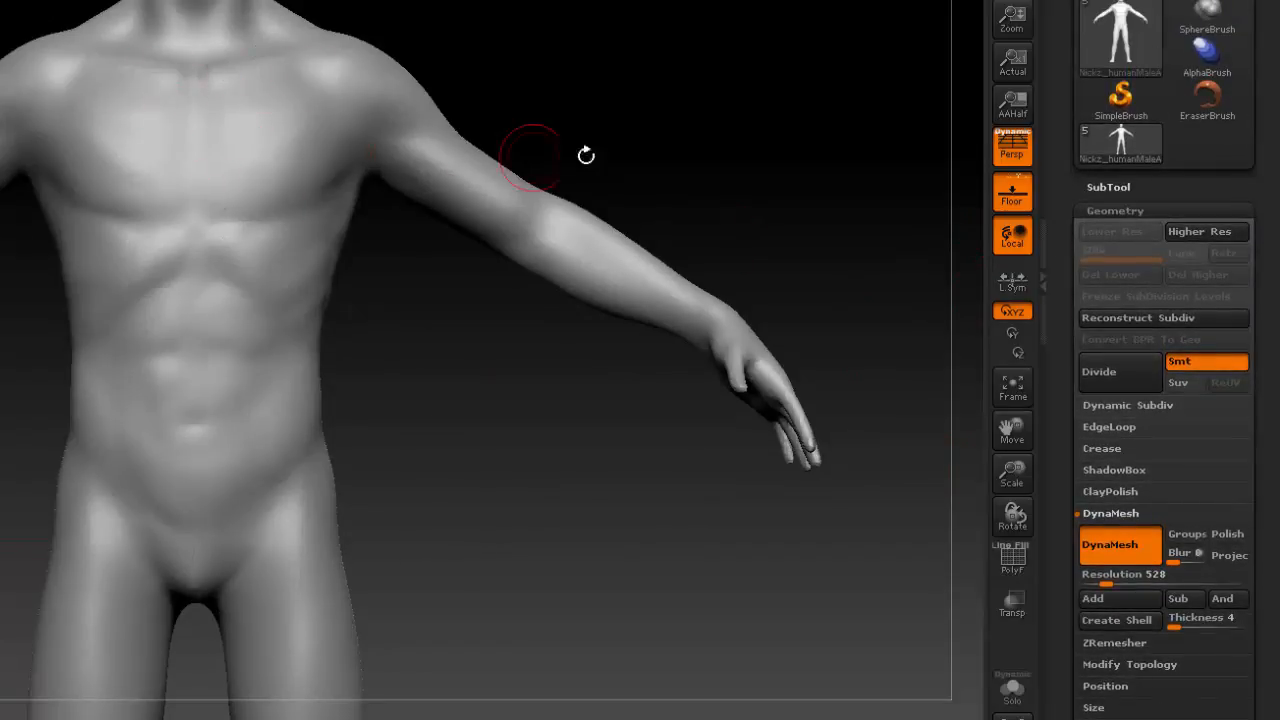
left_click(1106, 187)
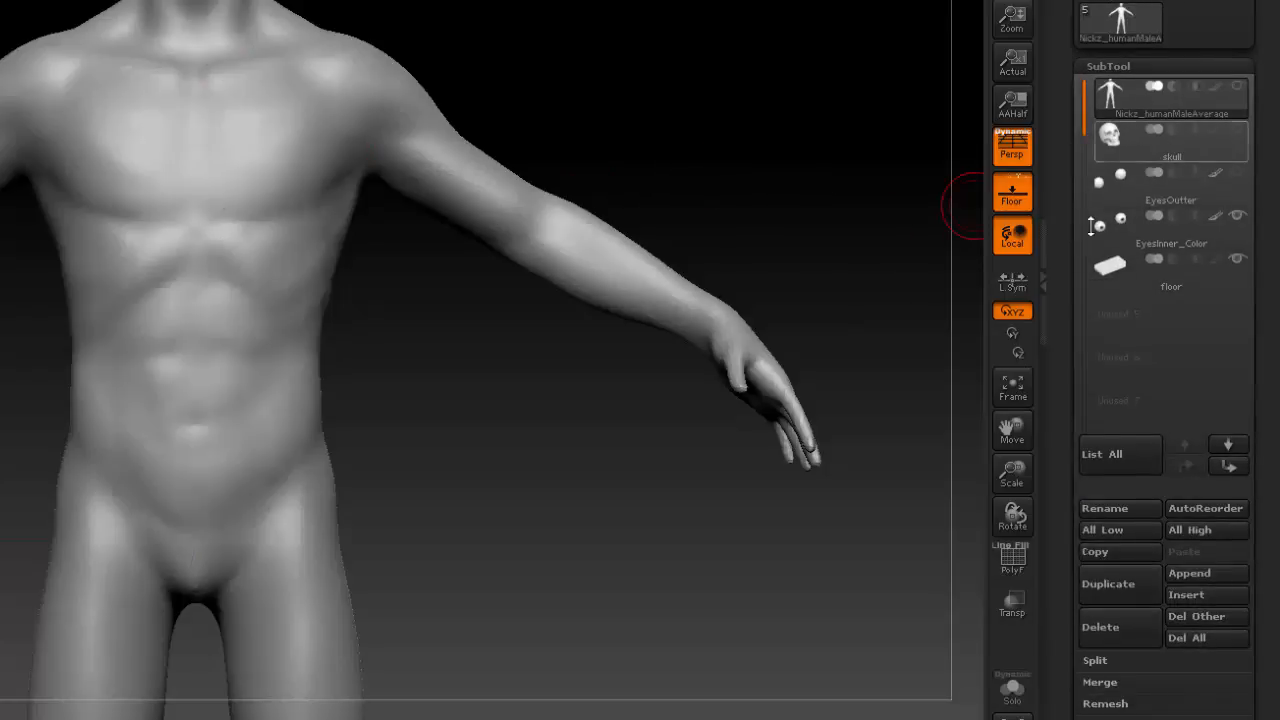
left_click(1134, 145)
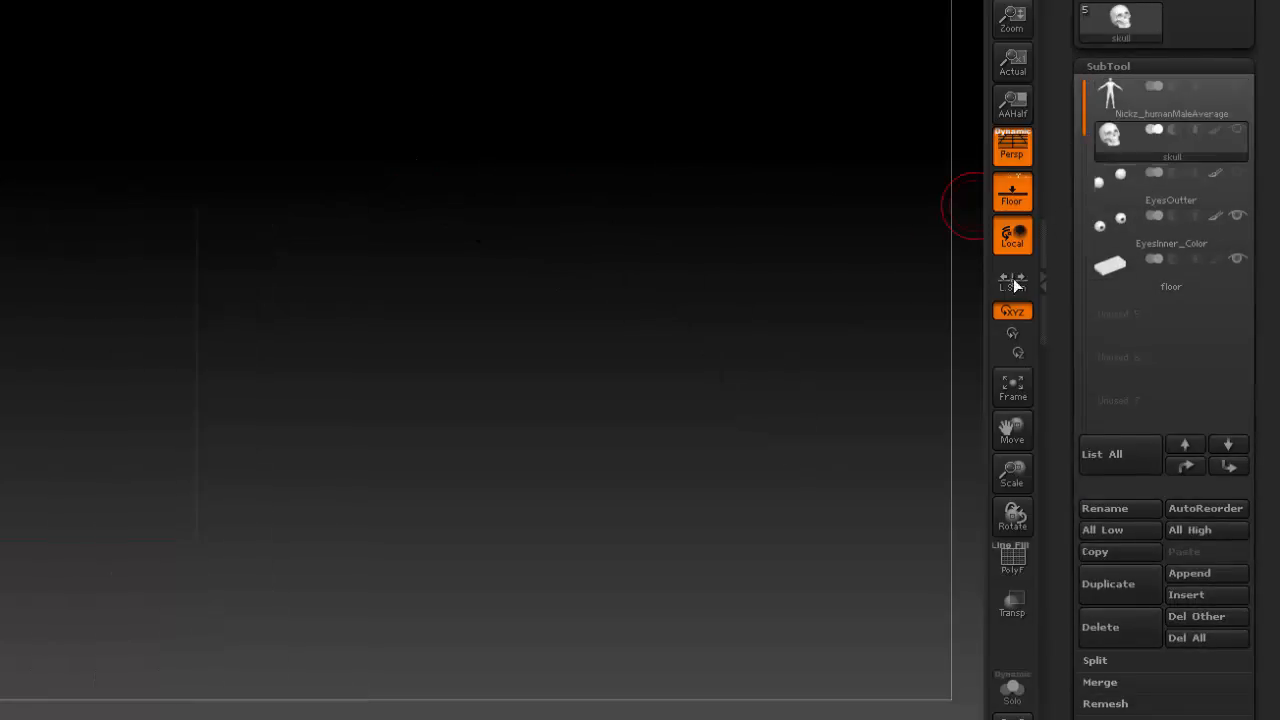
left_click(1122, 628)
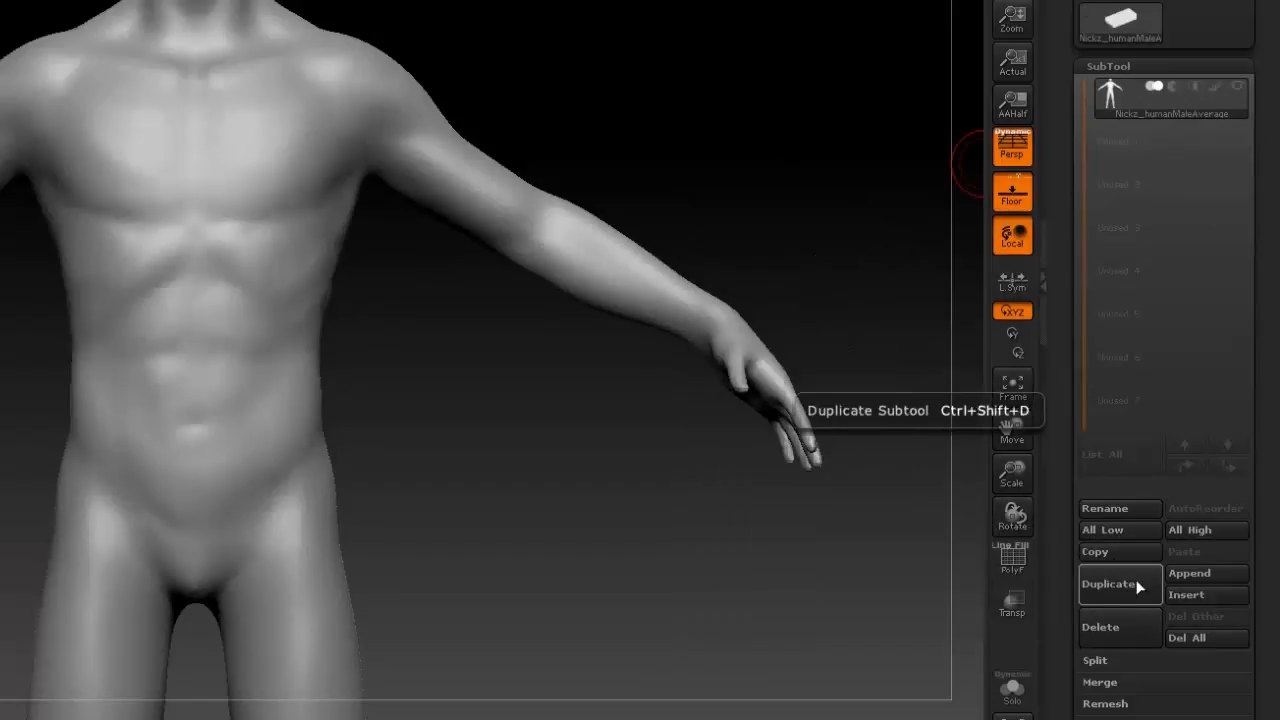
Duplicate the body subtool and make Nickz_humanMaleAverage the active one of the two copies.
left_click(1118, 585)
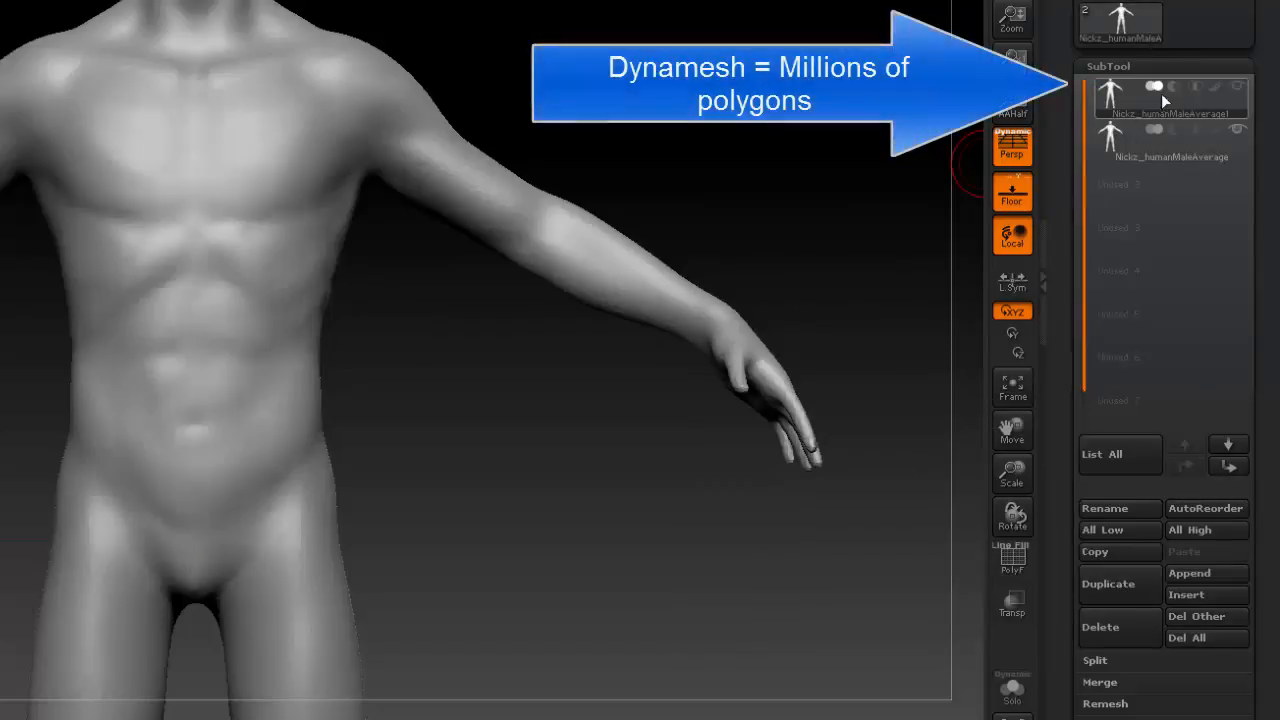
left_click(1125, 149)
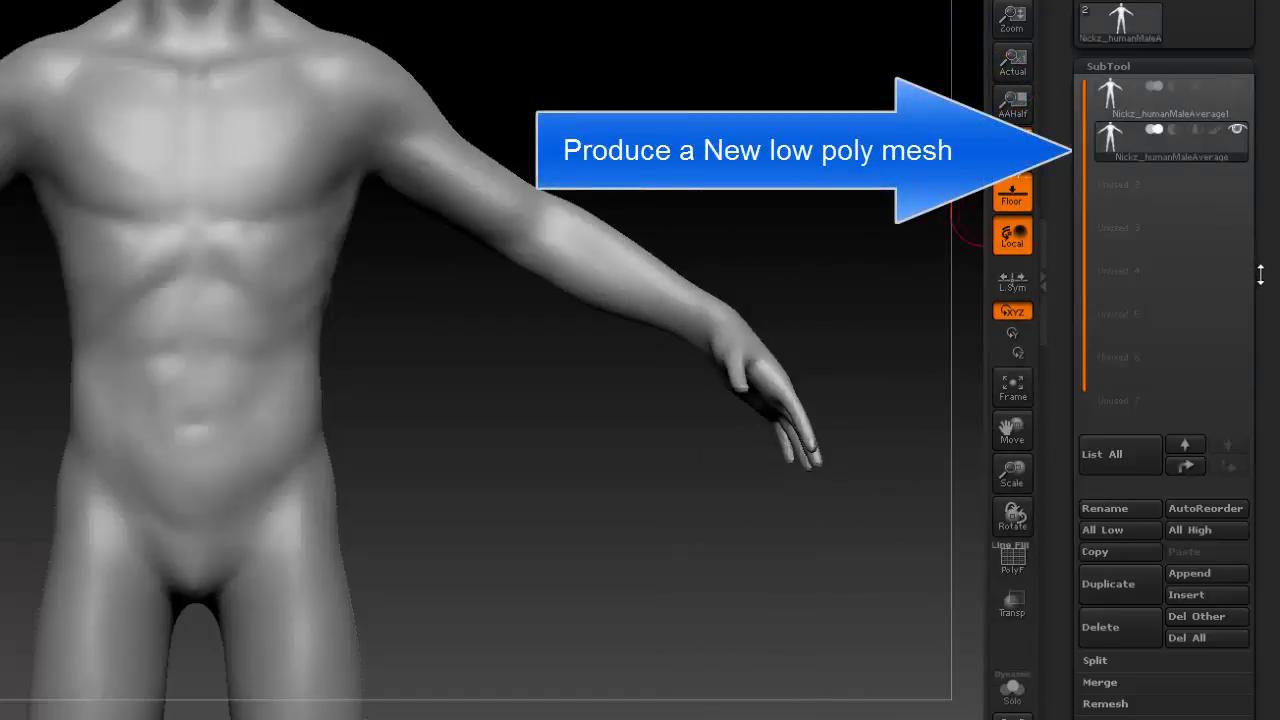
Open the ZRemesher settings for the active body subtool in place of the DynaMesh settings.
scroll(1261, 275, "down", 10)
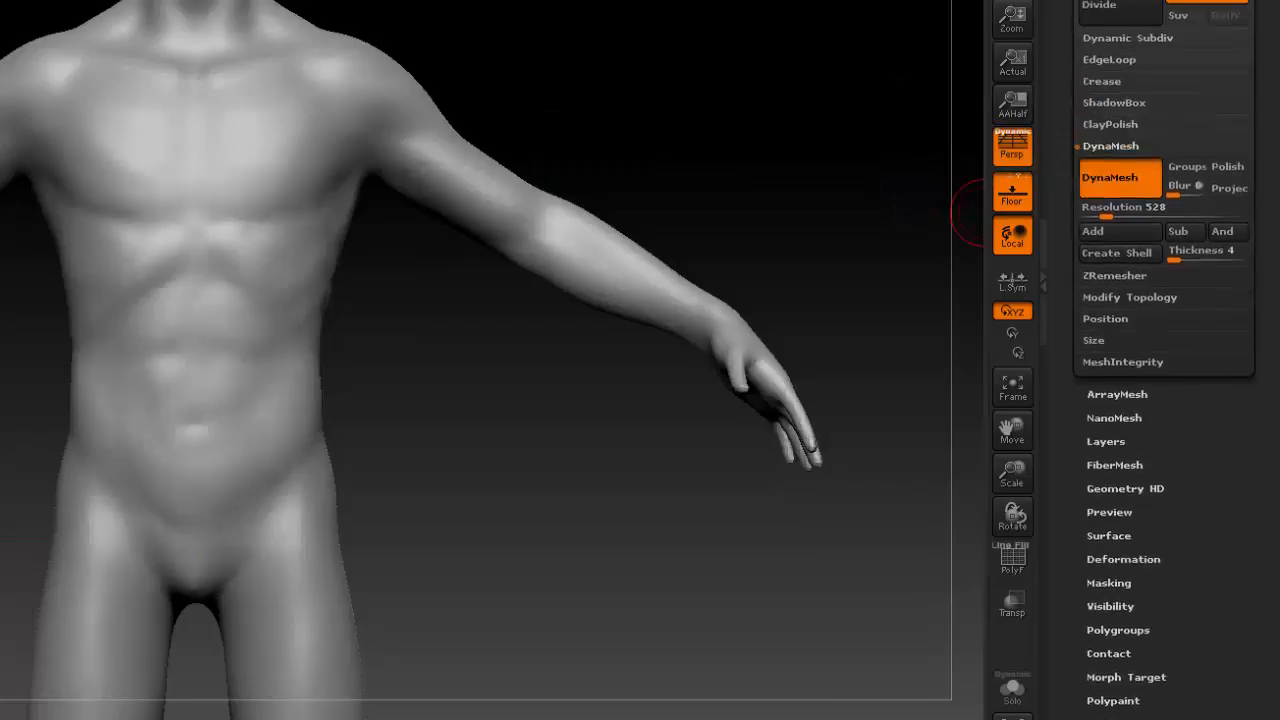
left_click_drag(1261, 10, 1261, 160)
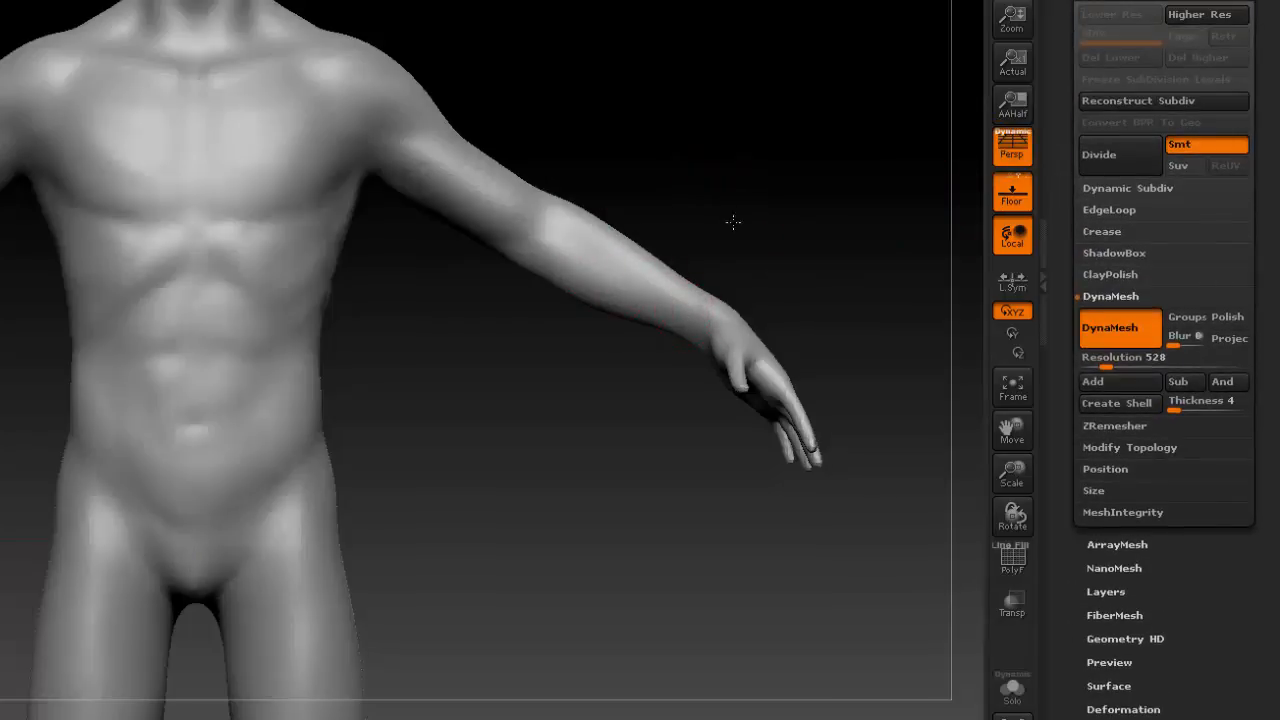
left_click_drag(733, 222, 745, 373, "alt")
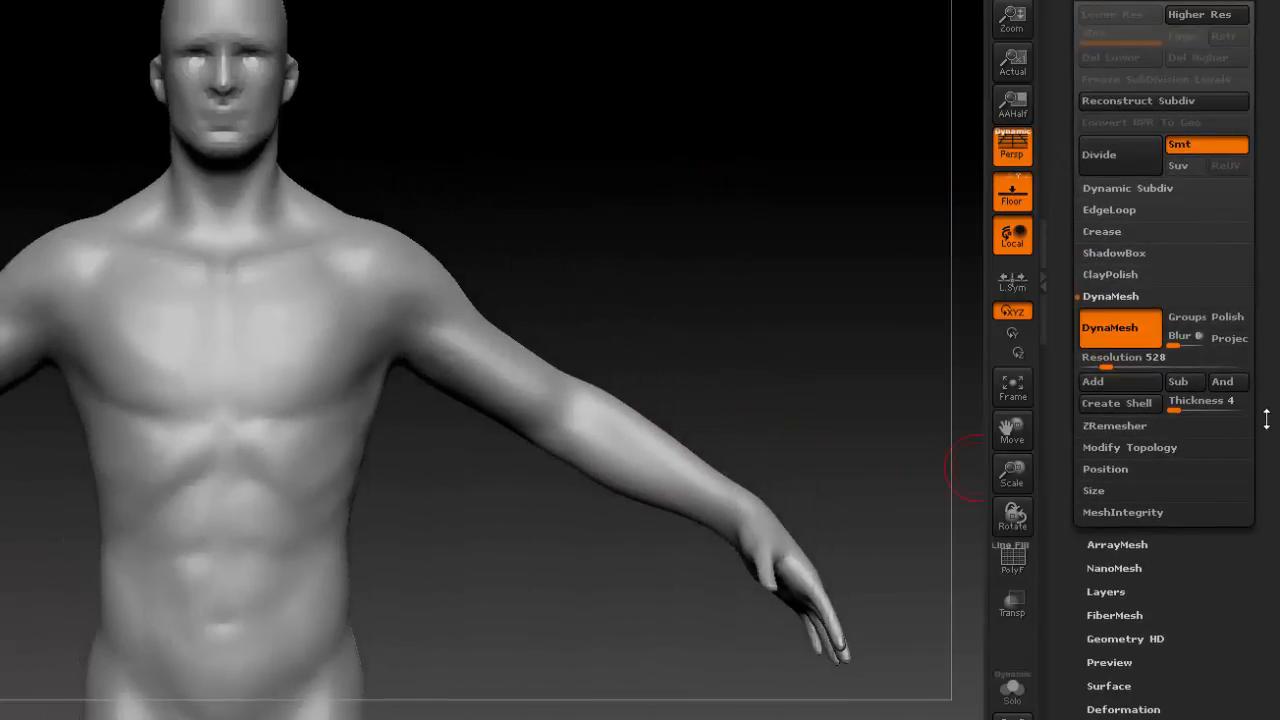
scroll(1262, 418, "up", 3)
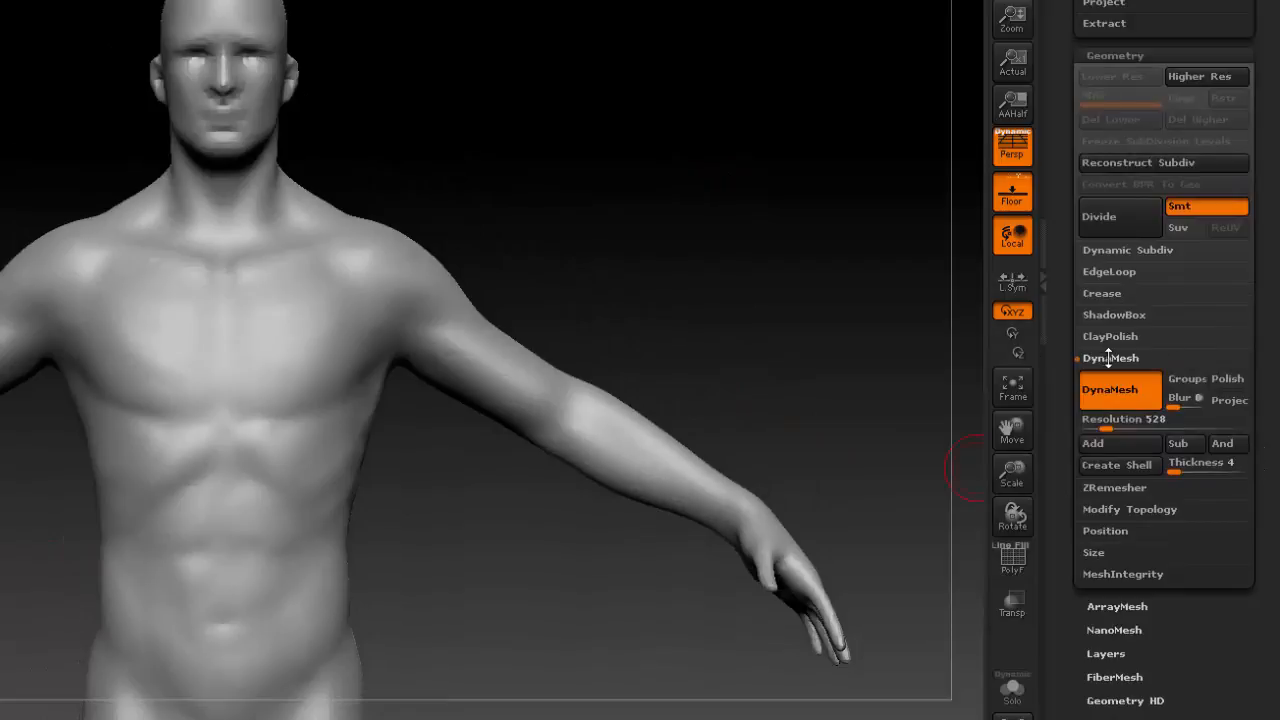
left_click(1105, 360)
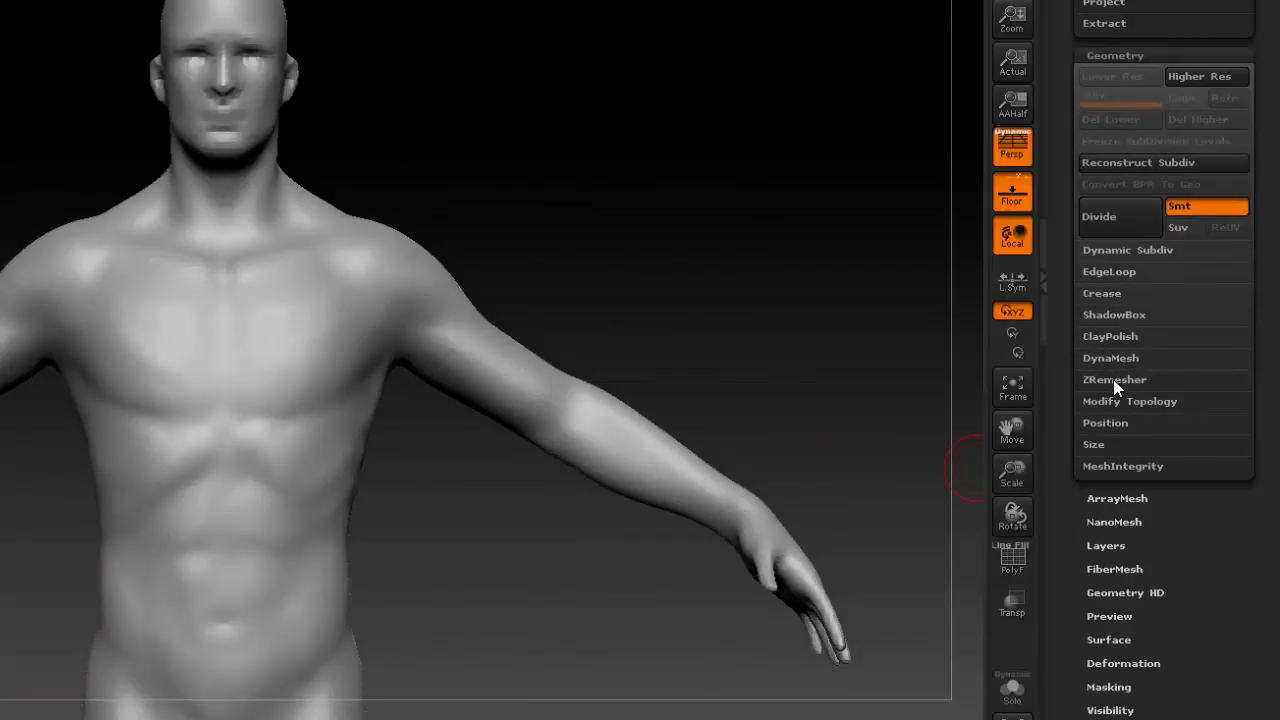
left_click(1113, 380)
scroll(1260, 383, "down", 5)
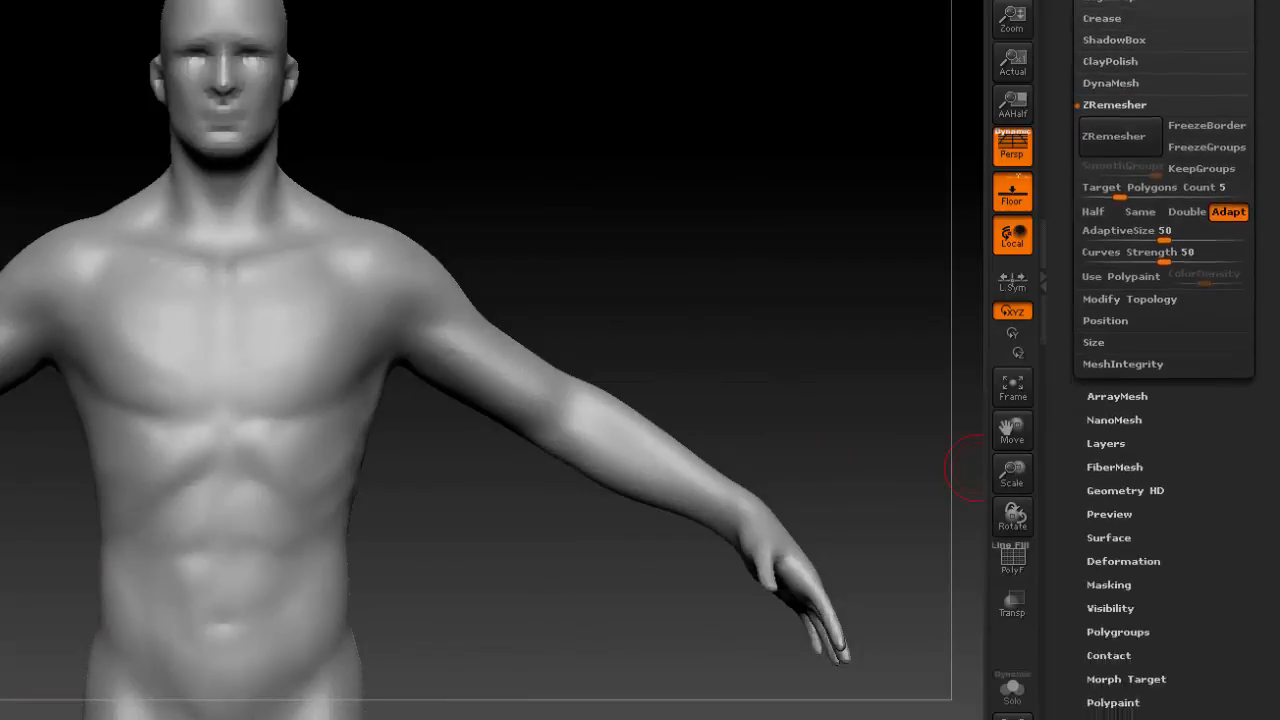
Turn on X symmetry for the active body subtool.
left_click_drag(829, 323, 791, 291)
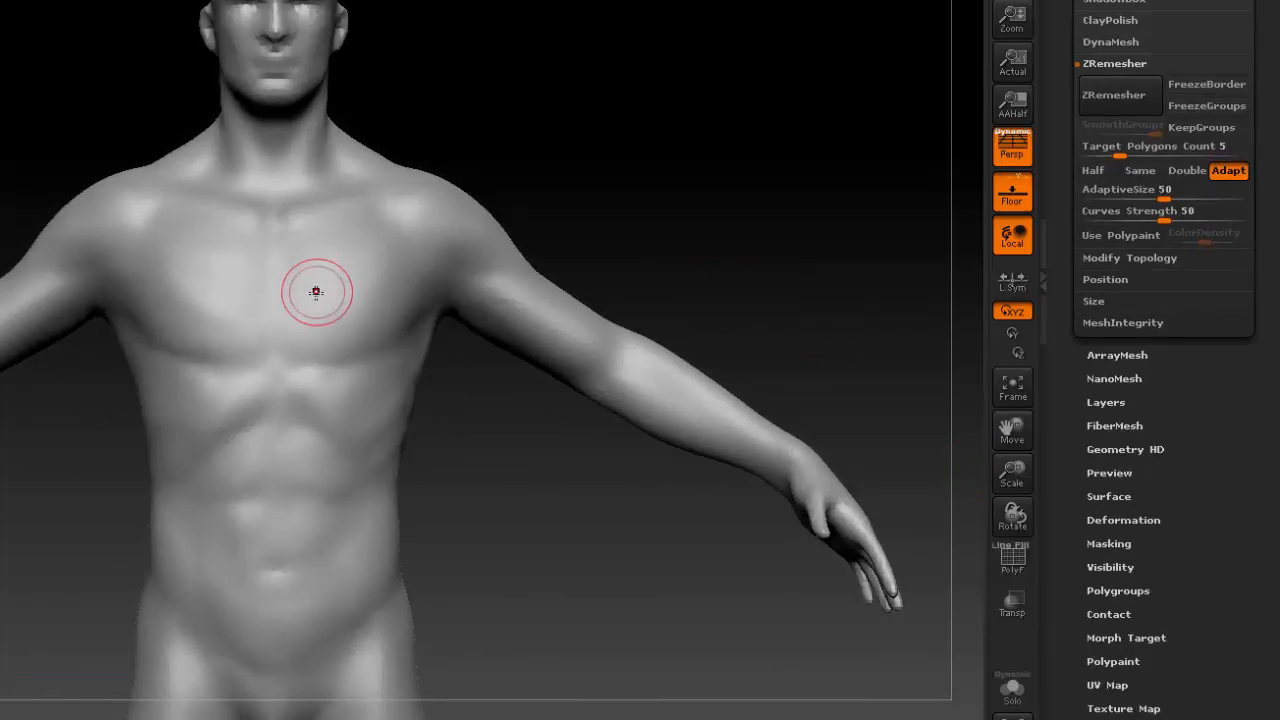
key("x")
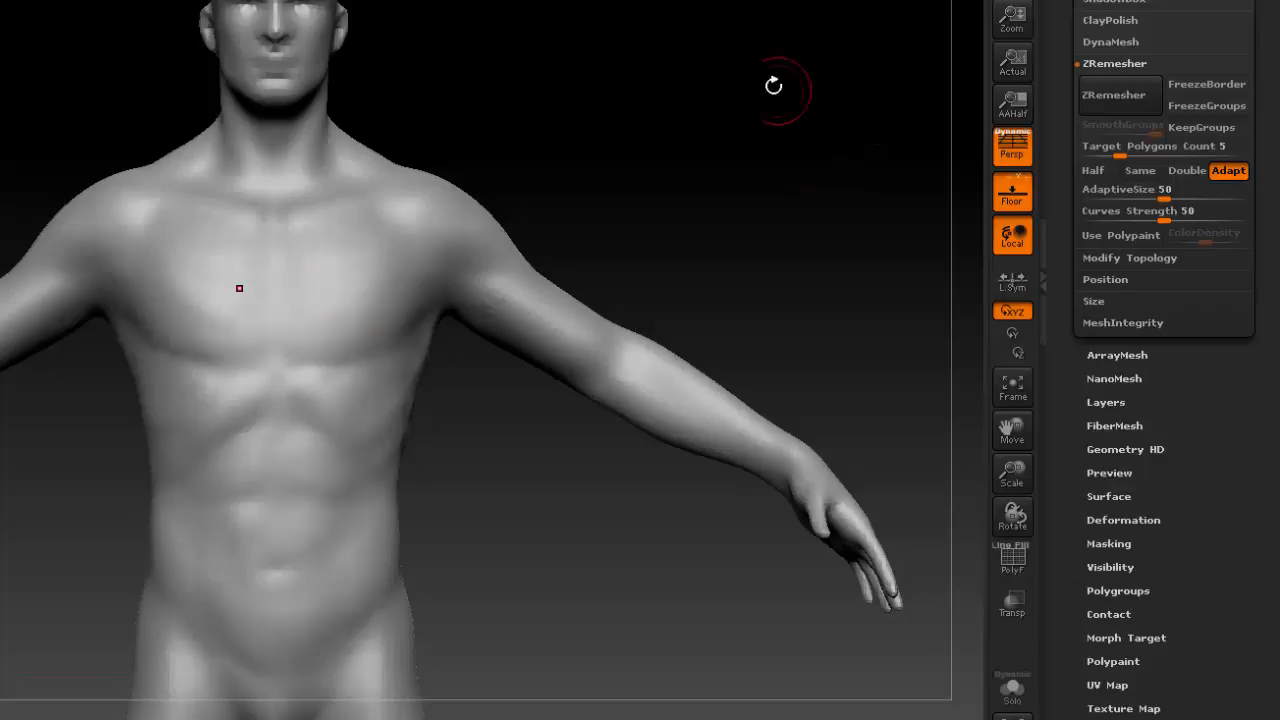
left_click(1092, 146)
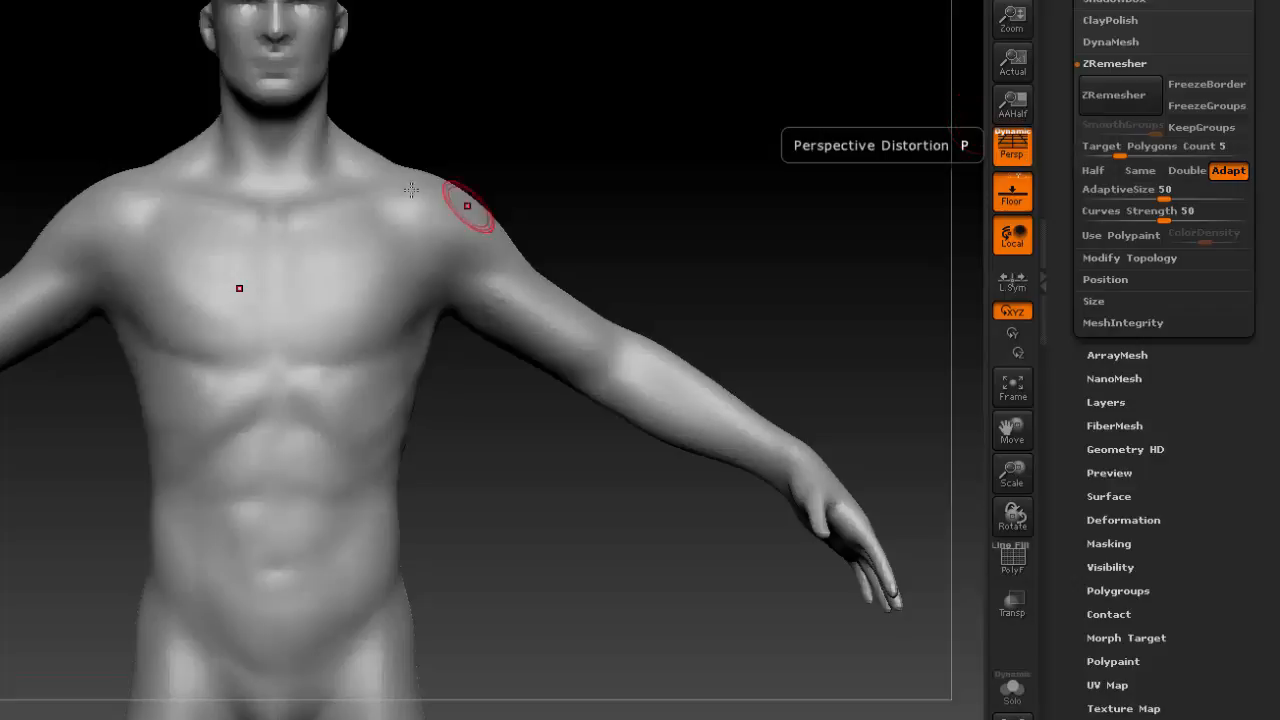
left_click_drag(714, 240, 674, 250, "alt")
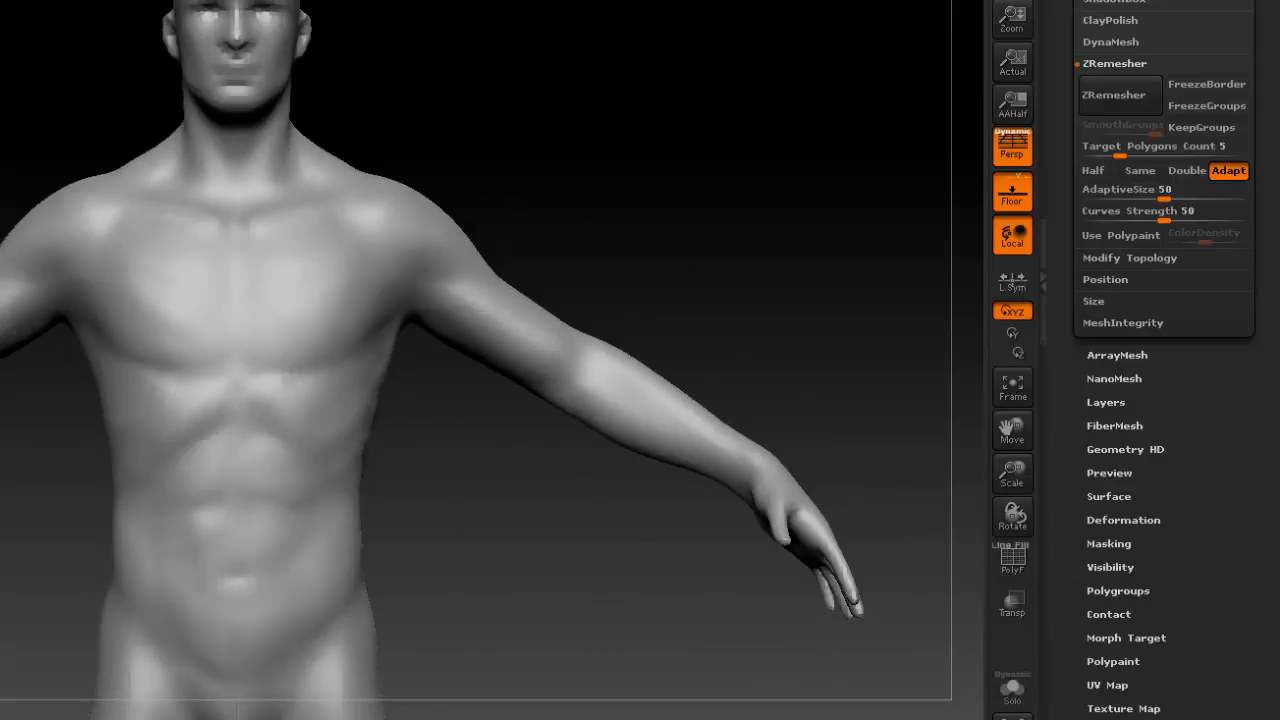
Choose the Topology brush and frame the chest and the figure's left arm closely for drawing curves.
key("b")
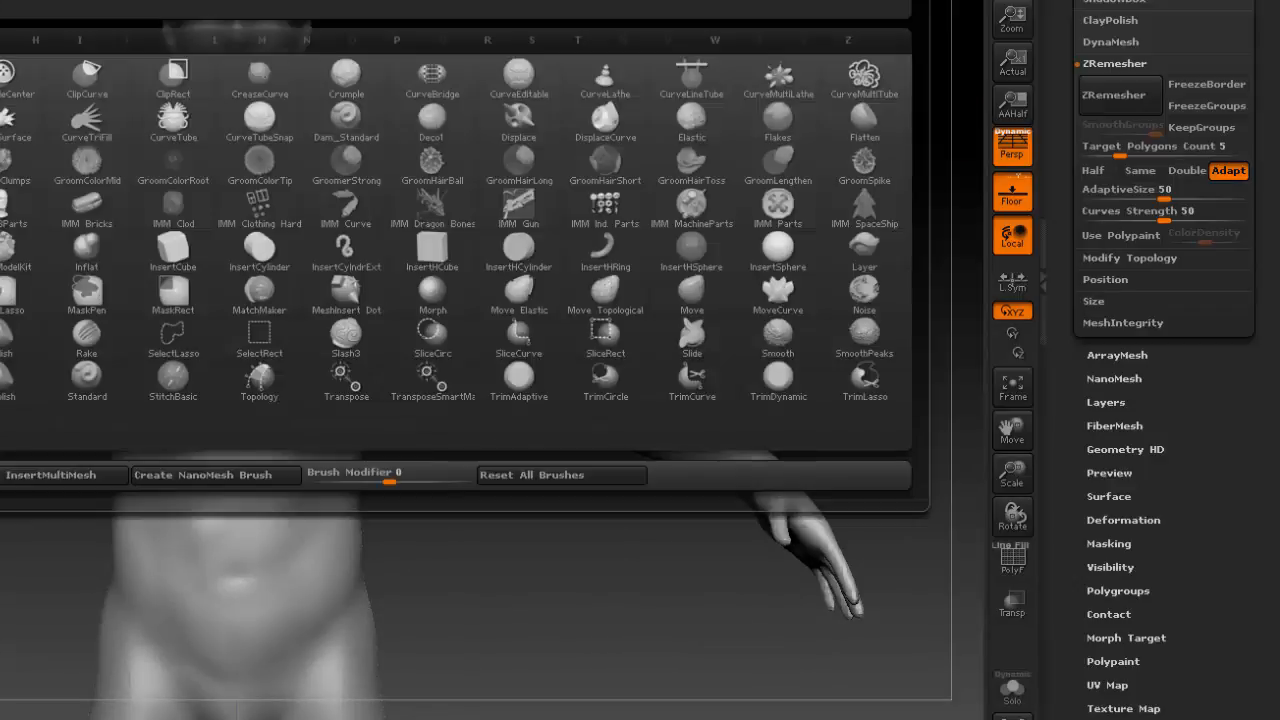
key("t")
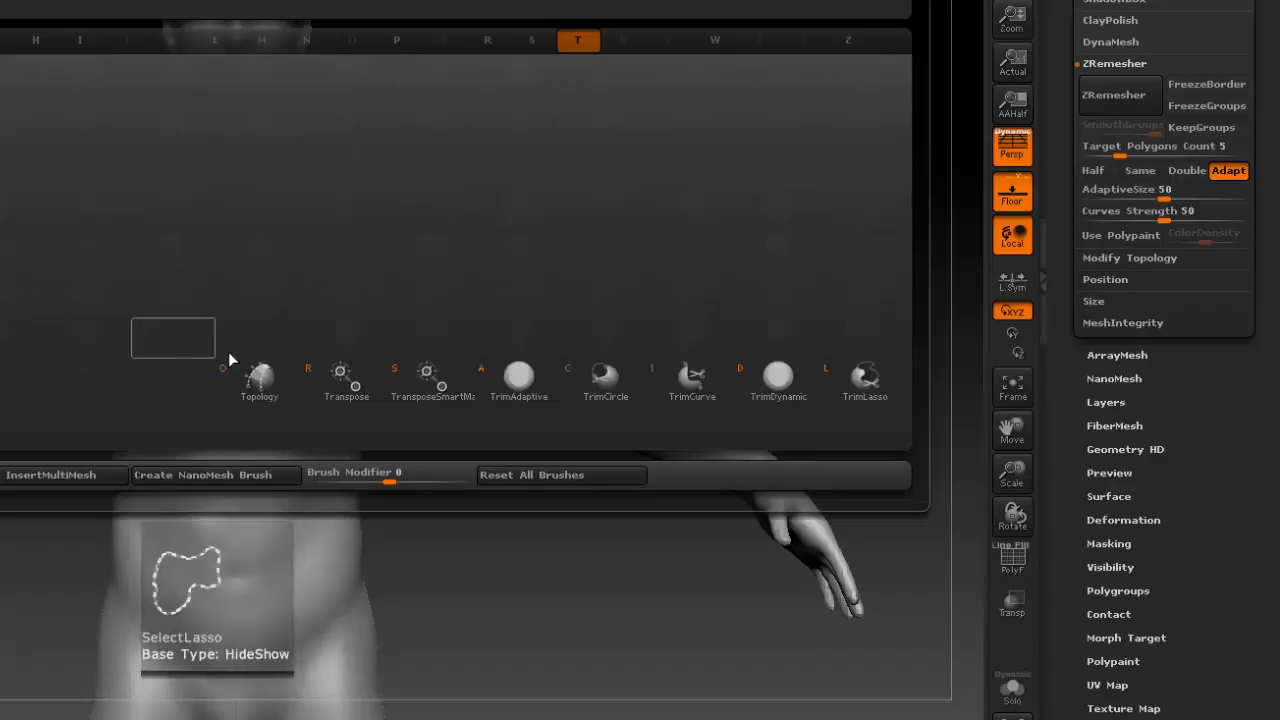
left_click(258, 385)
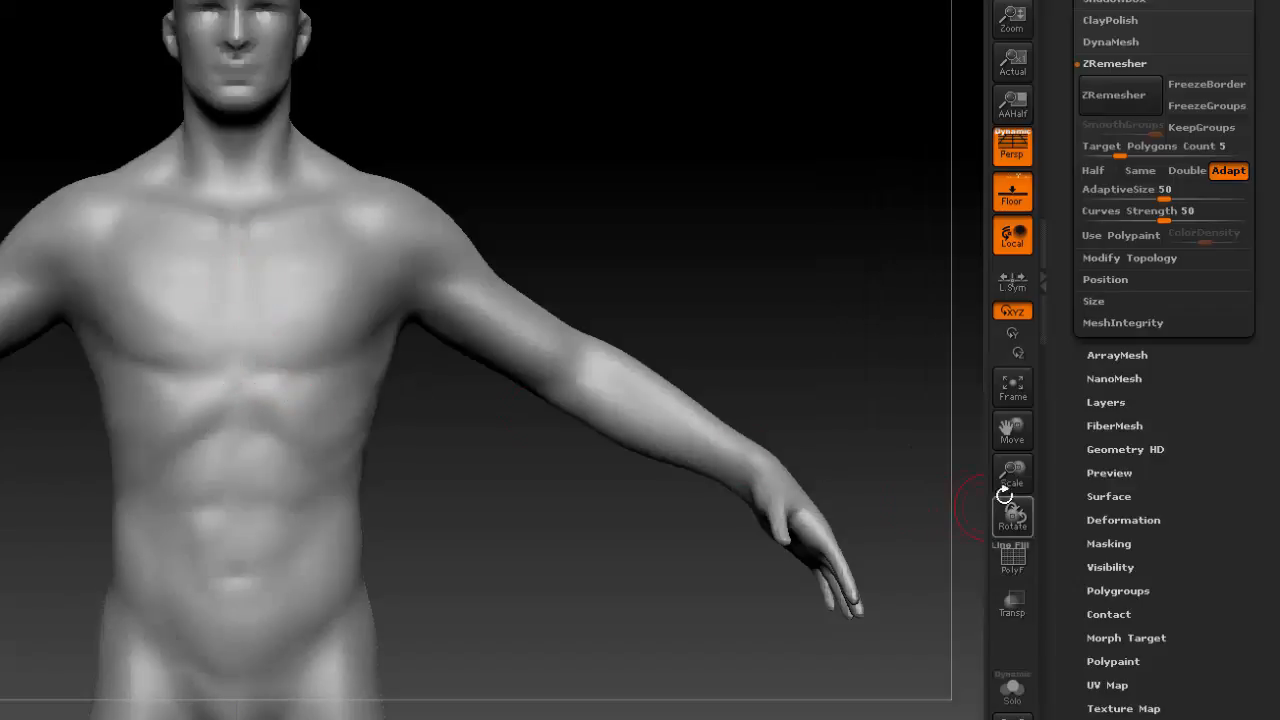
left_click_drag(1012, 469, 1005, 506)
left_click_drag(530, 515, 329, 520, "alt")
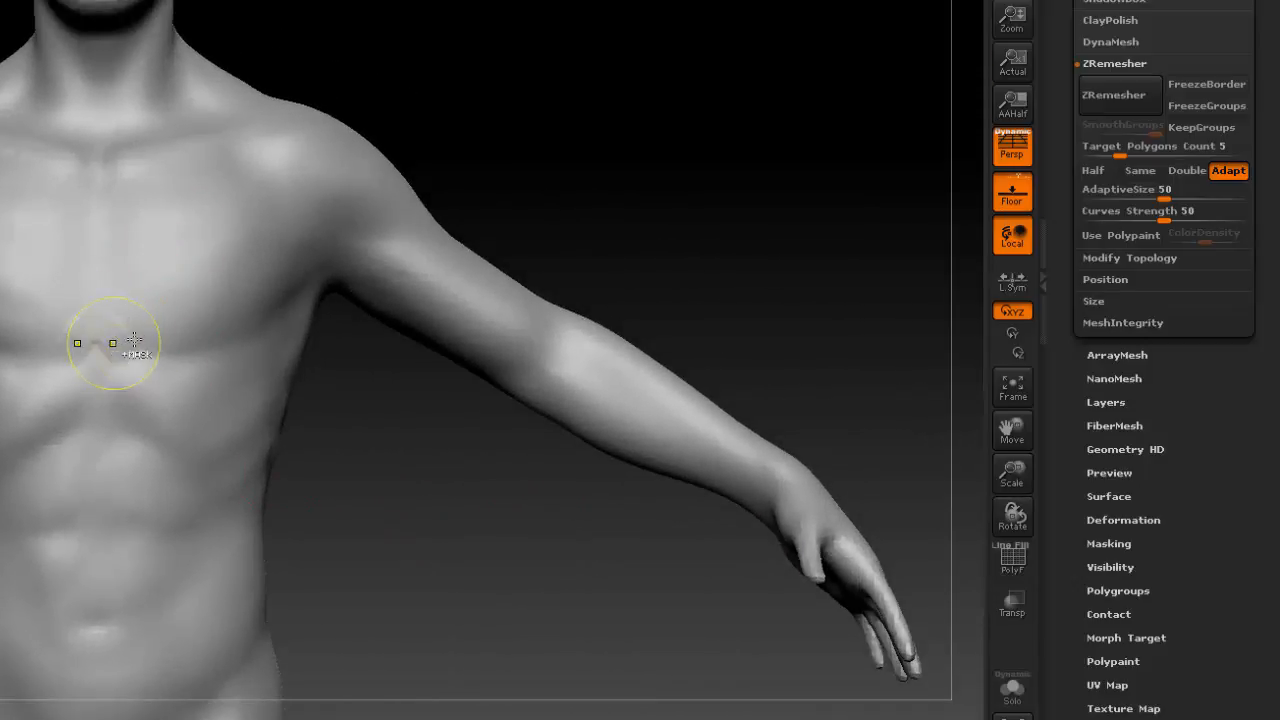
key("b")
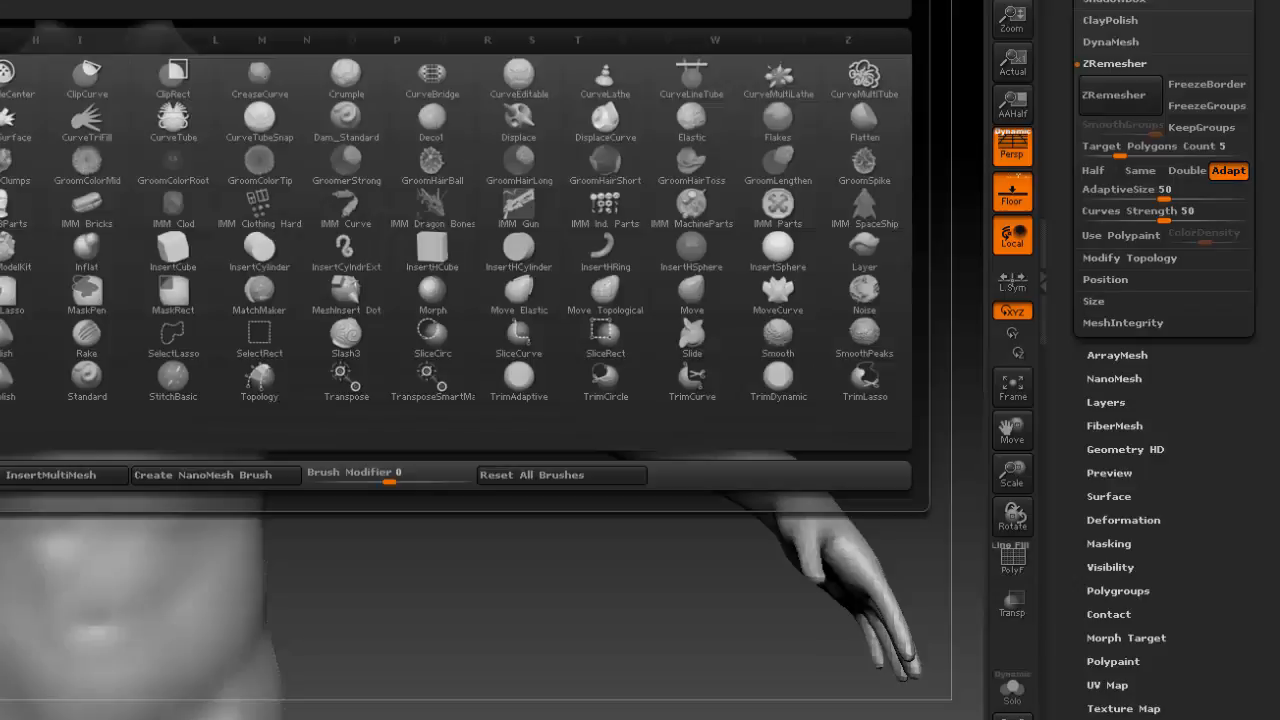
key("t")
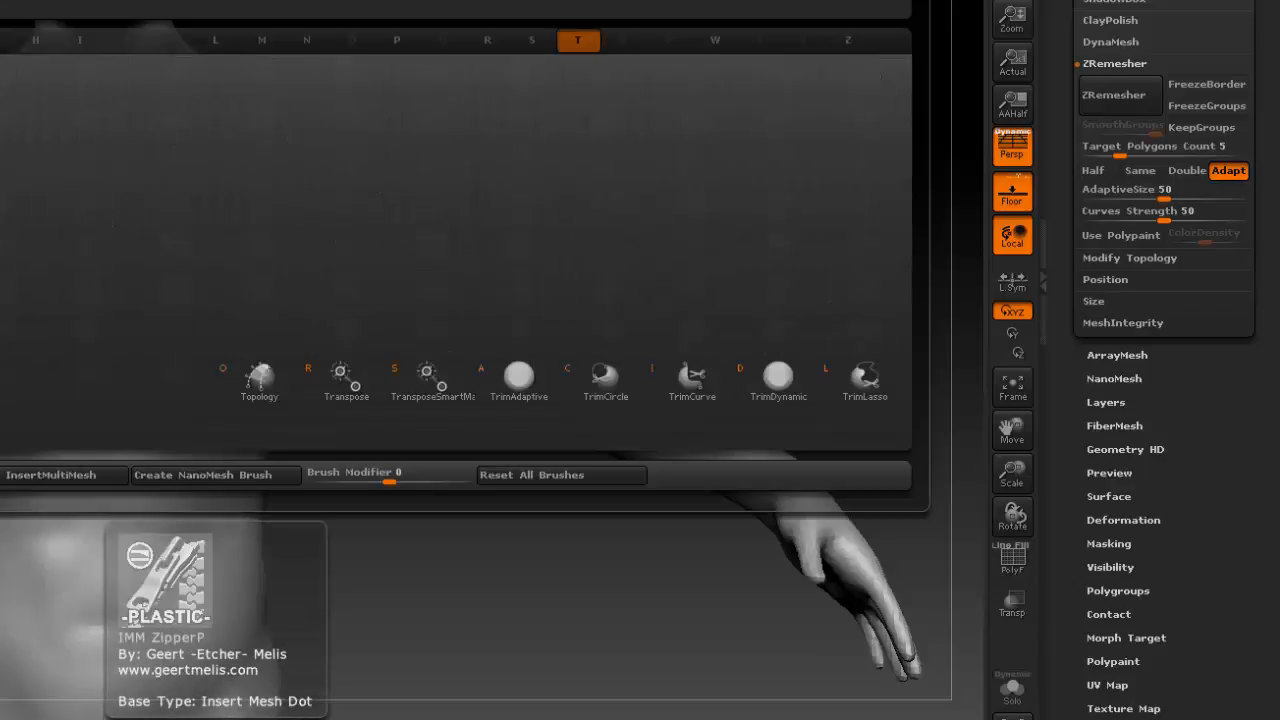
left_click(258, 380)
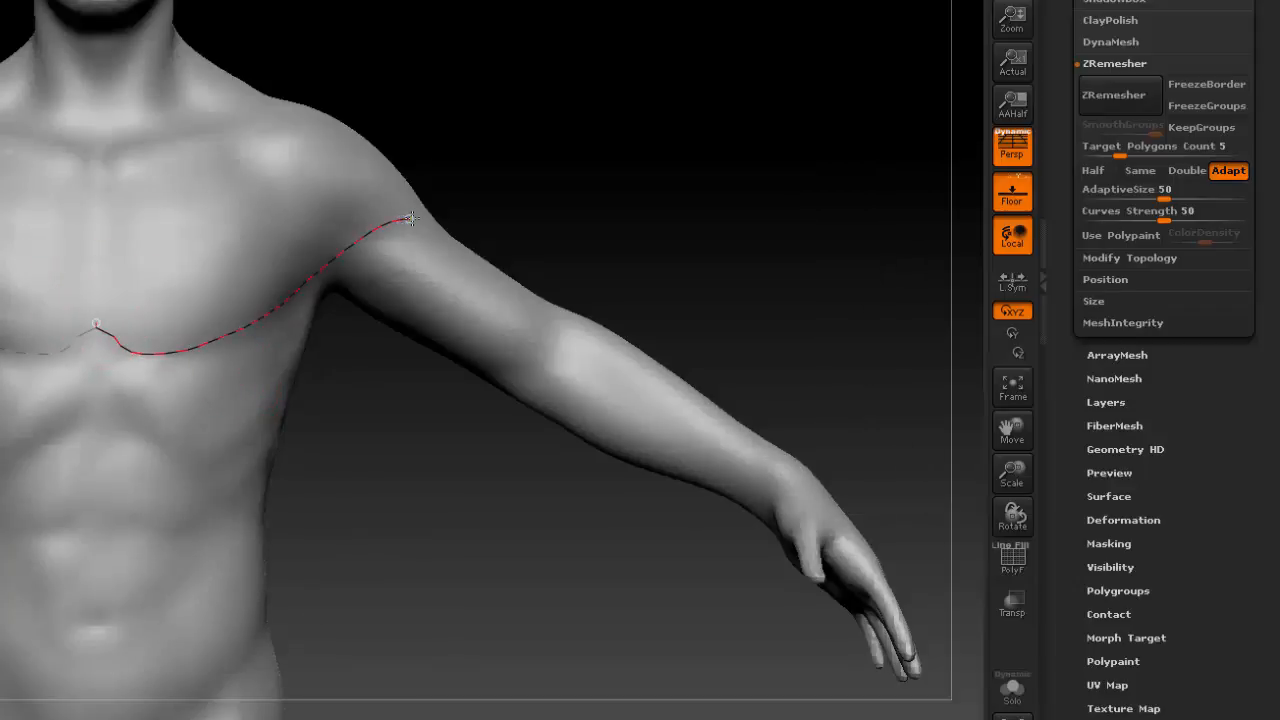
Draw three mirrored curves from the chest's centre line to the shoulder and upper arm, along the lower pectoral, mid-chest and collarbone.
left_click_drag(412, 218, 417, 218)
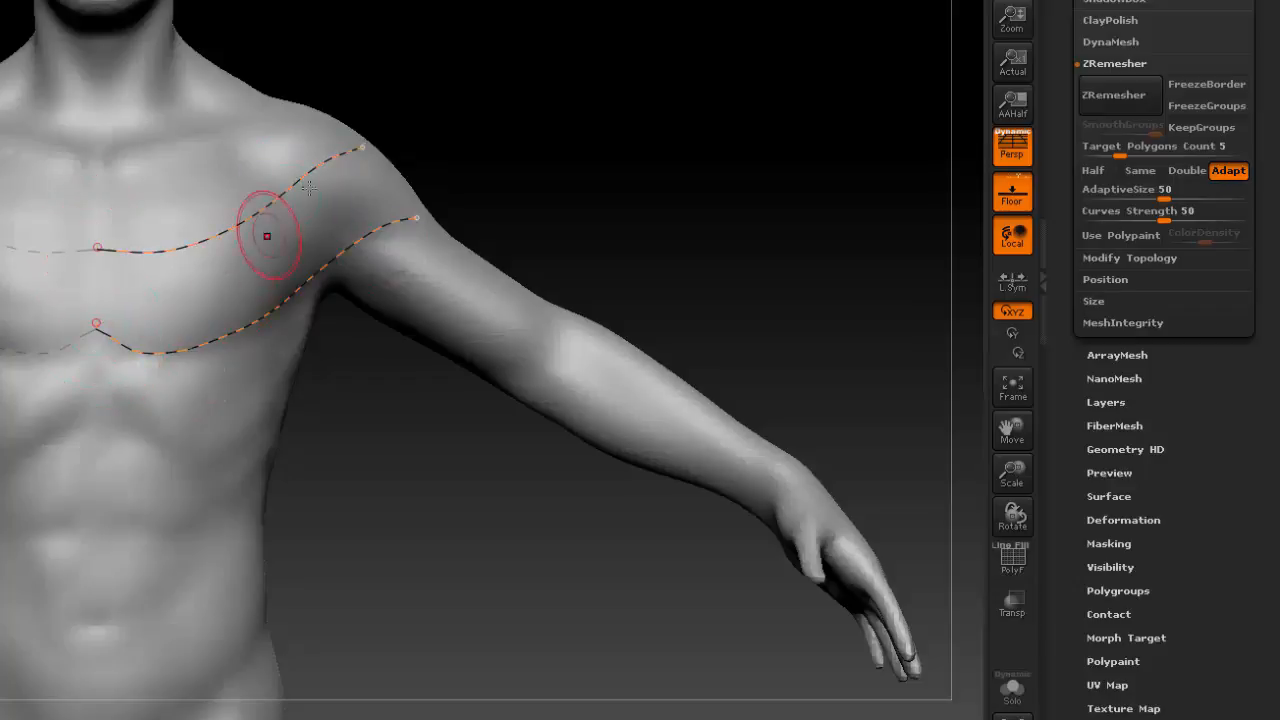
left_click_drag(98, 160, 185, 145)
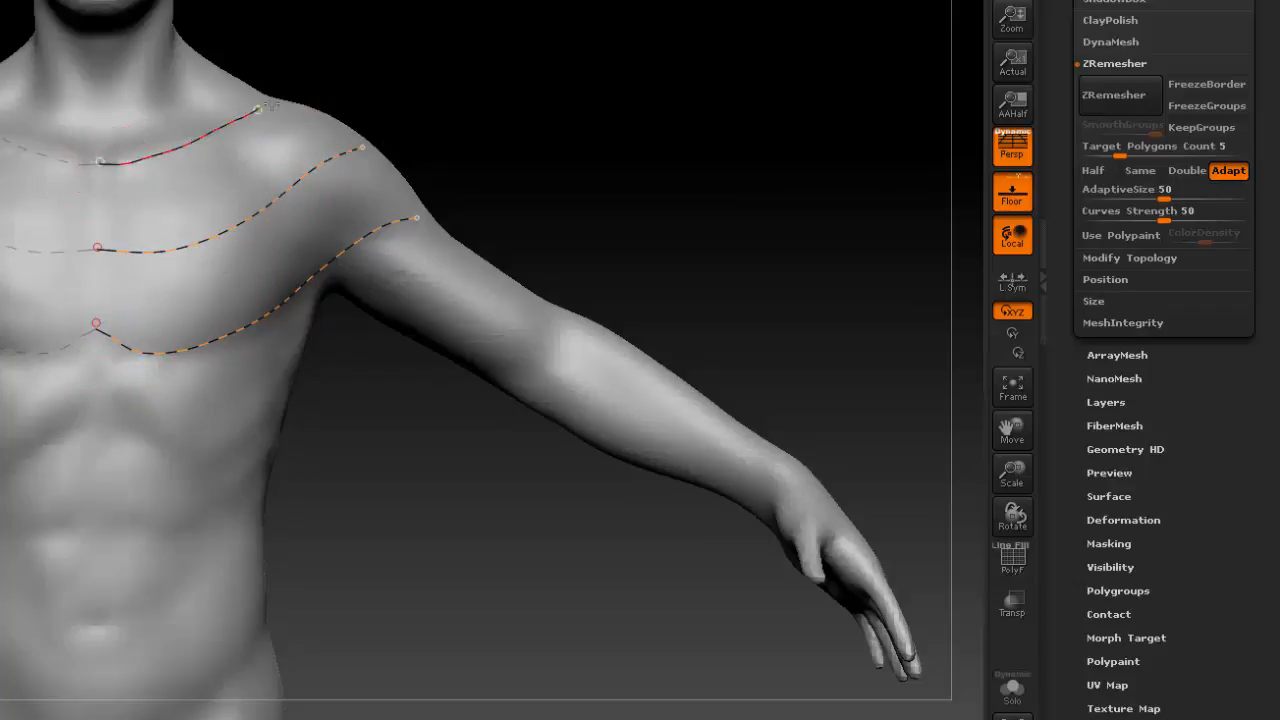
left_click_drag(258, 108, 280, 100)
Draw a mirrored curve from the centre line down the rib arch and around the flank towards the back.
left_click_drag(95, 405, 144, 432)
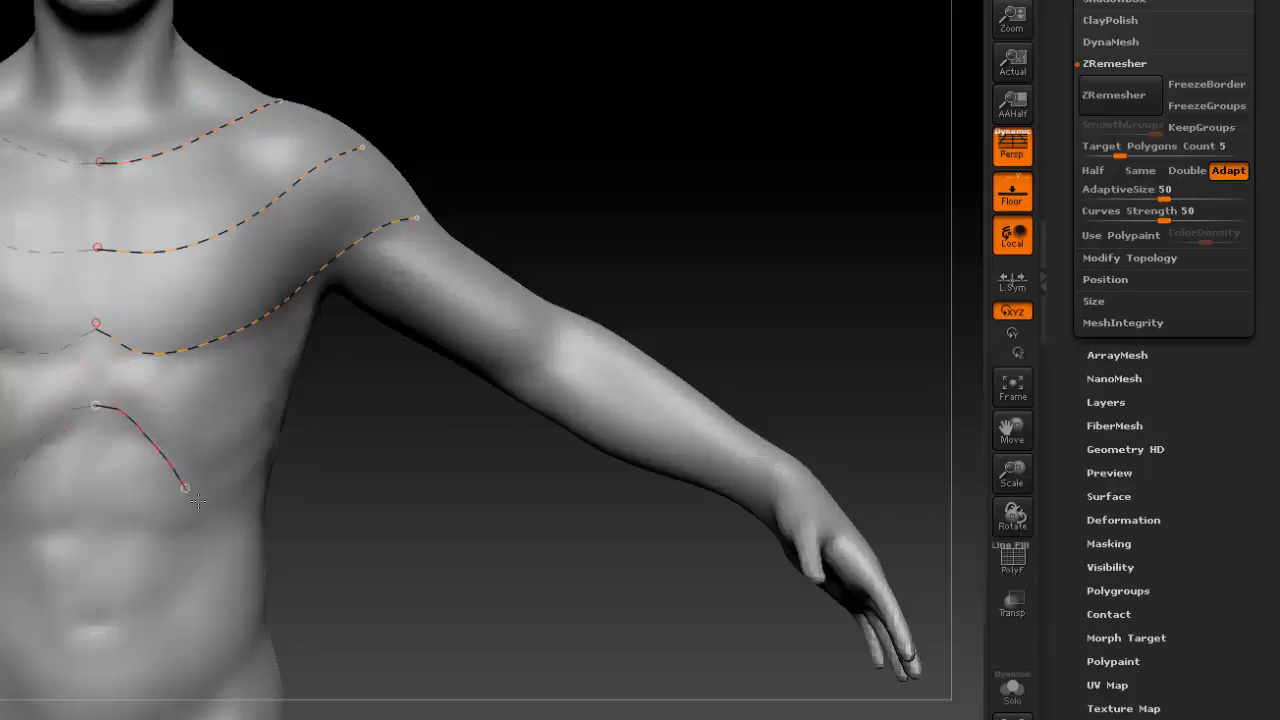
left_click_drag(260, 500, 263, 503)
mouse_move(366, 518)
left_mouse_down()
mouse_move(264, 514)
mouse_move(378, 474)
left_mouse_up()
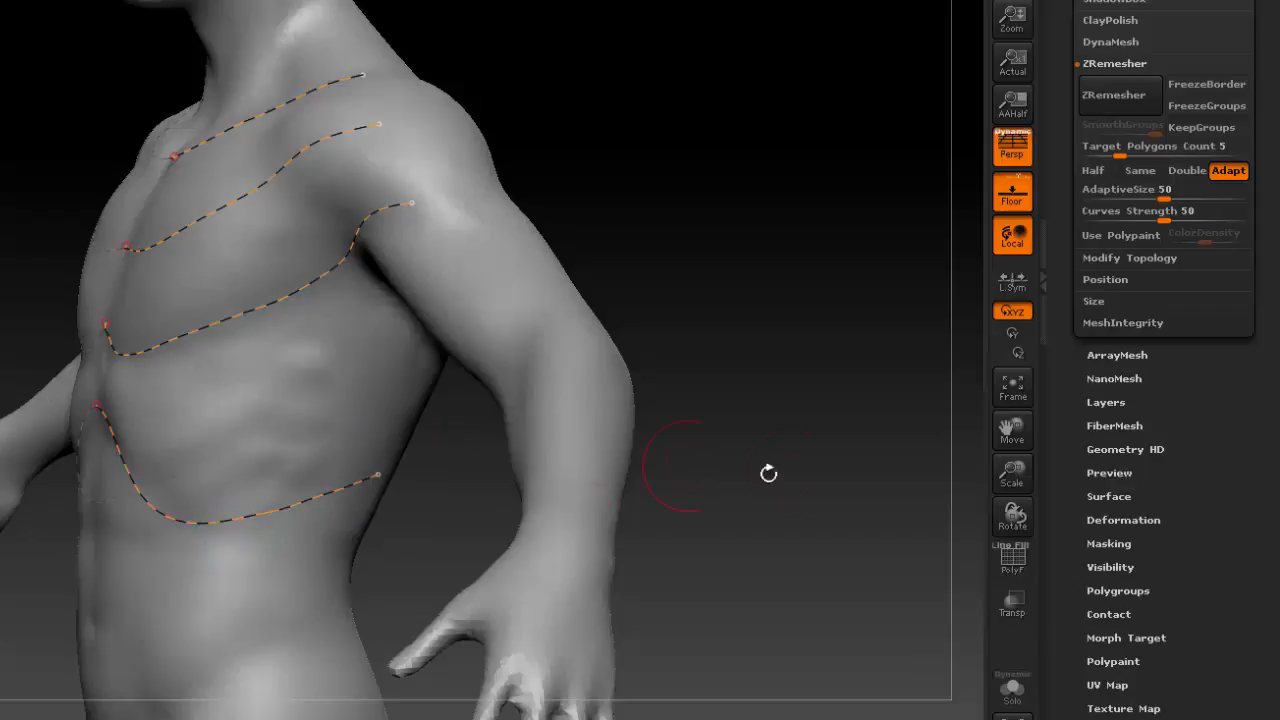
Extend the rib-arch curve from the flank across the lower back to the spine.
left_click_drag(784, 479, 606, 488)
left_click_drag(337, 484, 341, 483)
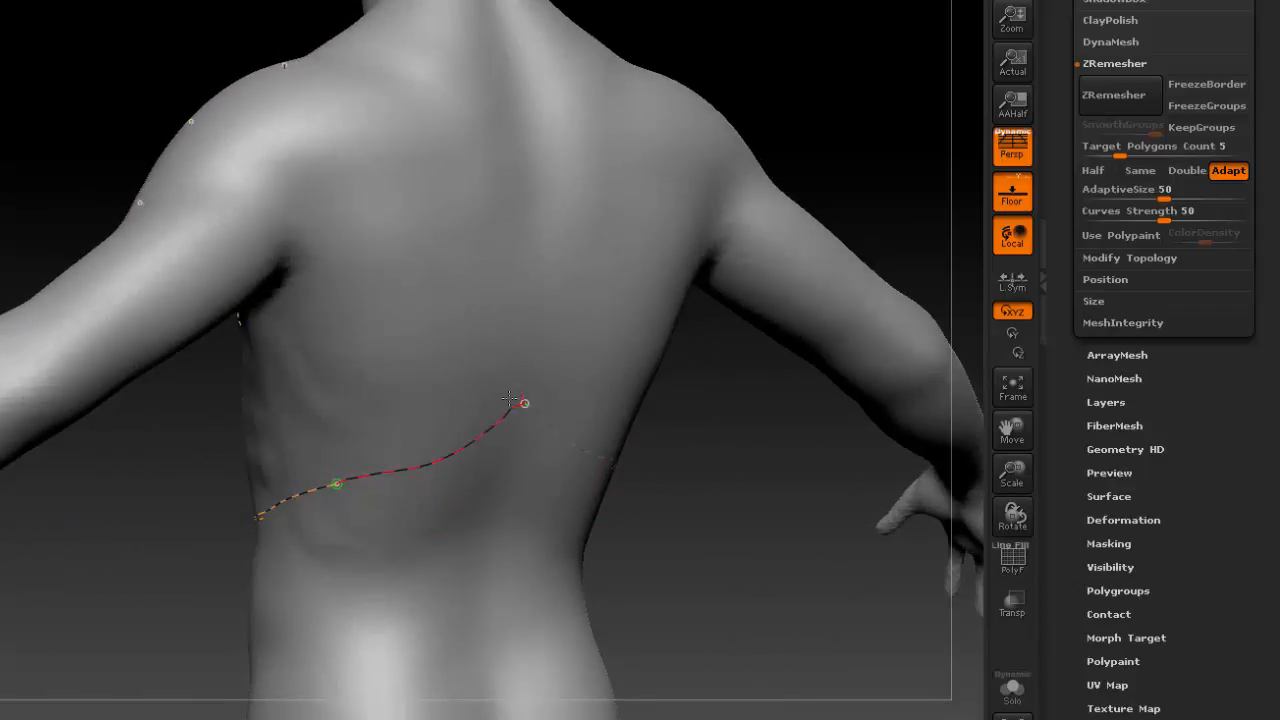
left_click_drag(509, 398, 522, 404)
Extend the lower pectoral curve behind the upper arm, around the shoulder blade's inner edge and up to the collarbone curve's end on the shoulder.
left_click_drag(691, 534, 644, 488)
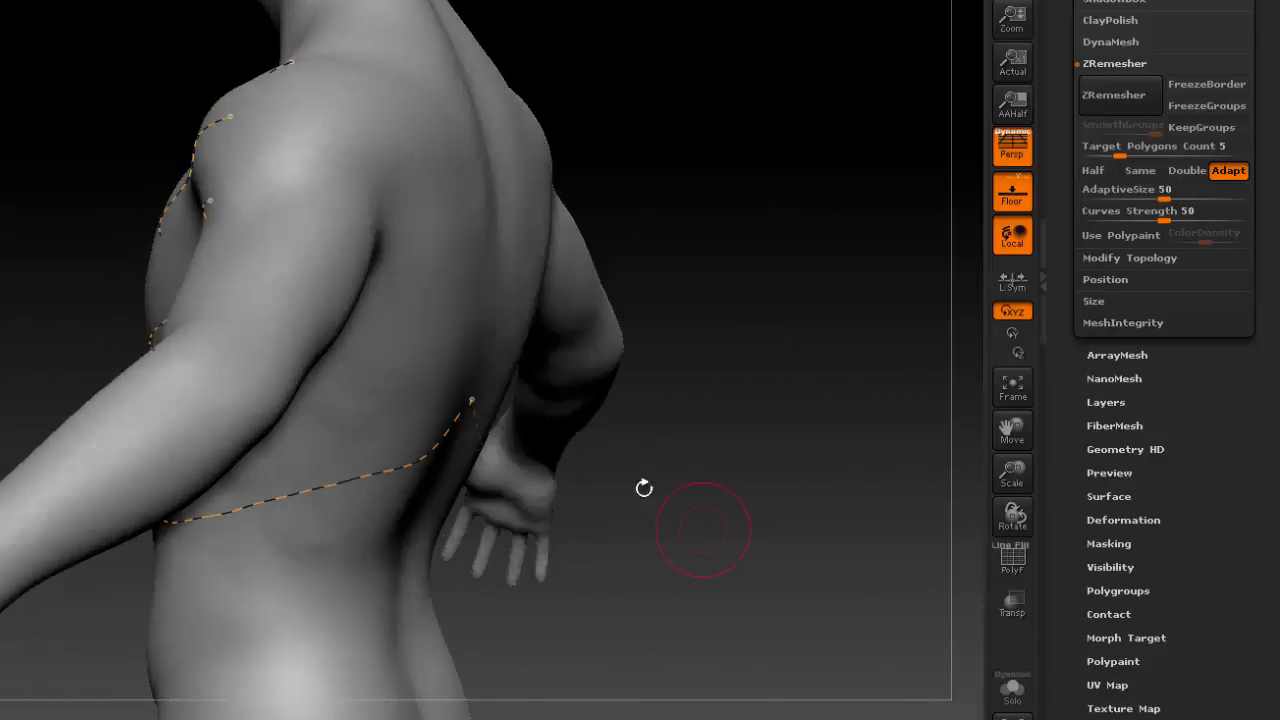
left_click_drag(208, 200, 210, 200)
left_click_drag(383, 217, 386, 219)
left_click_drag(740, 326, 565, 308)
left_click(341, 213, "alt")
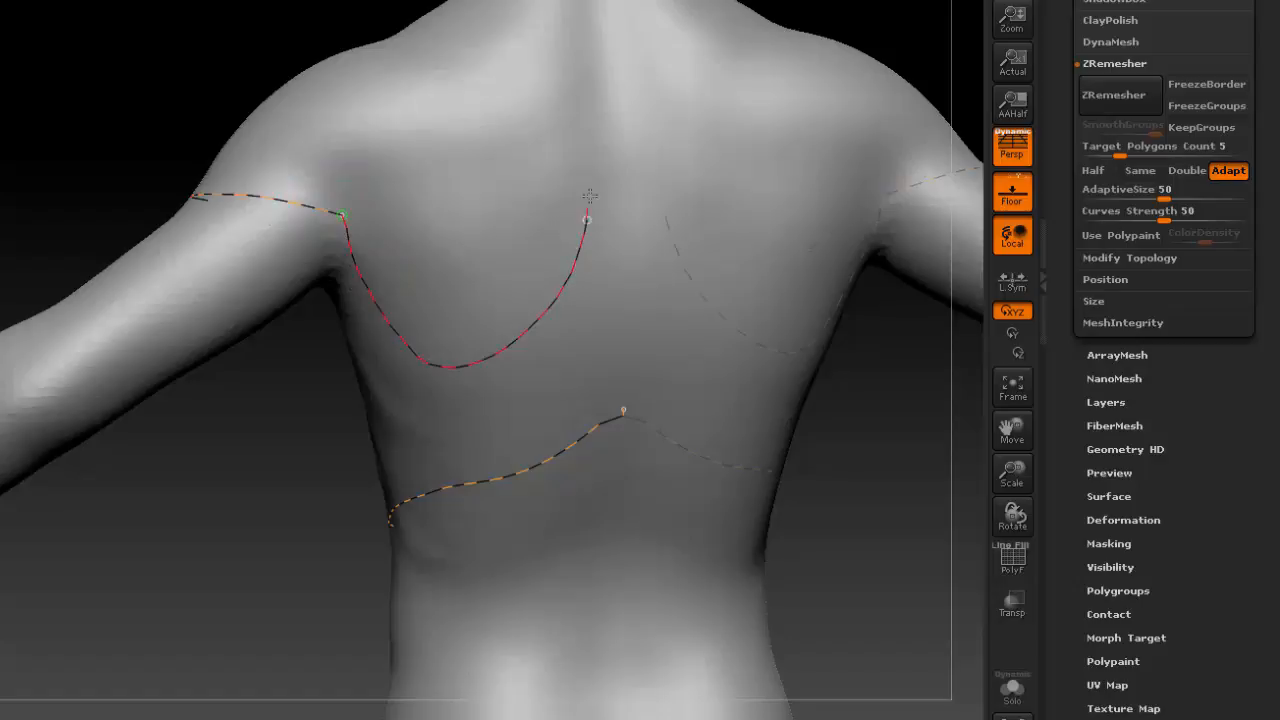
left_click_drag(398, 43, 388, 38)
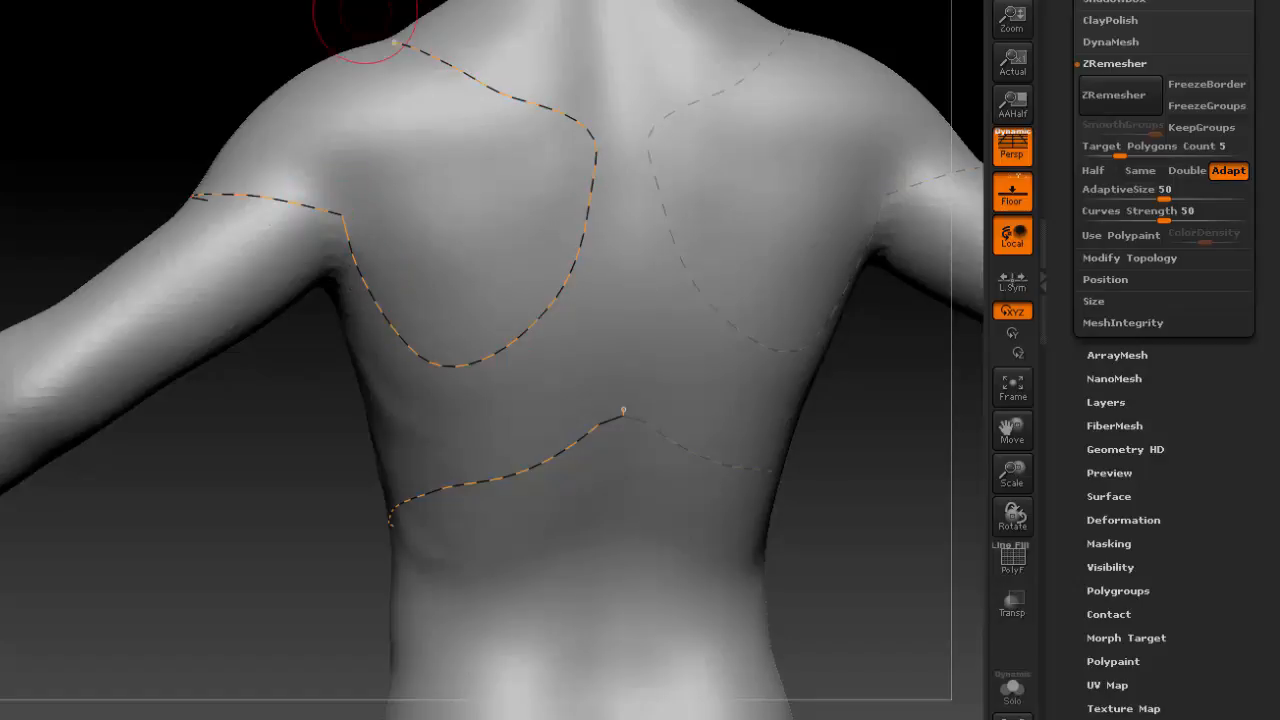
mouse_move(290, 14)
left_mouse_down()
mouse_move(603, 100)
mouse_move(595, 320)
left_mouse_up()
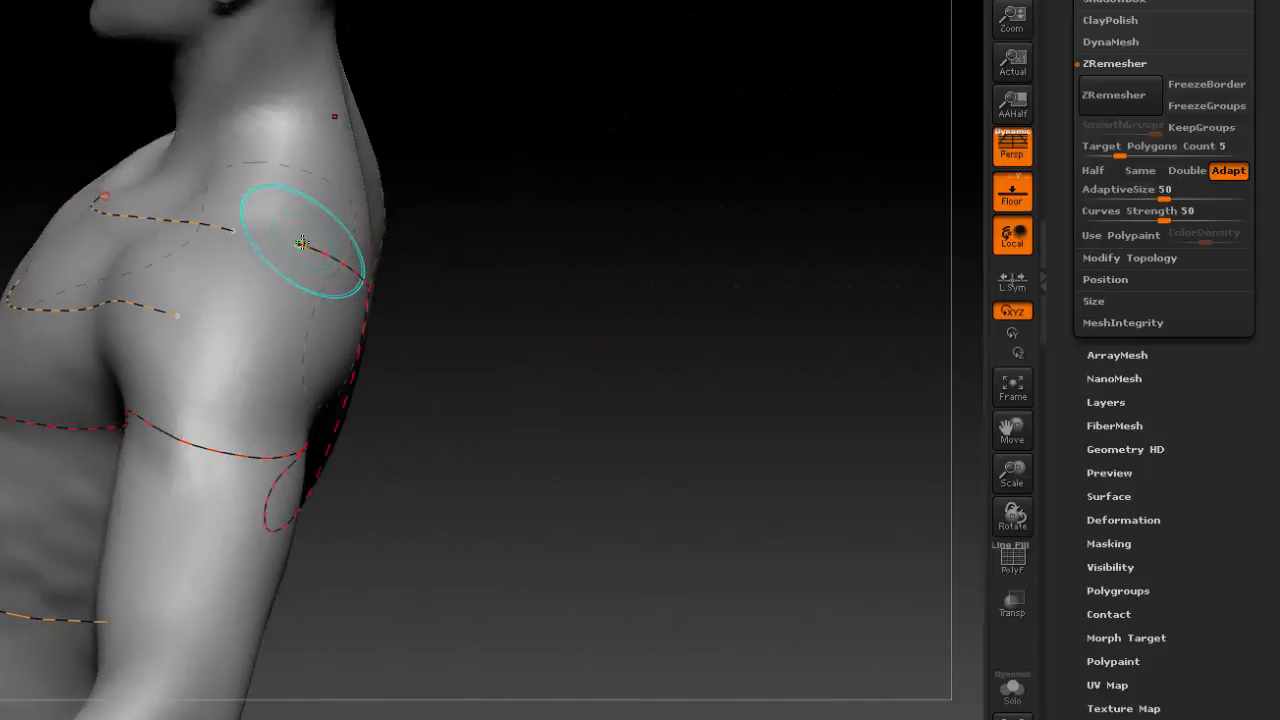
Draw a curve down the abdomen's centre line from below the rib arch to the crotch.
left_click_drag(503, 330, 638, 337)
left_click_drag(572, 92, 676, 0, "alt")
left_click_drag(487, 535, 499, 244, "alt")
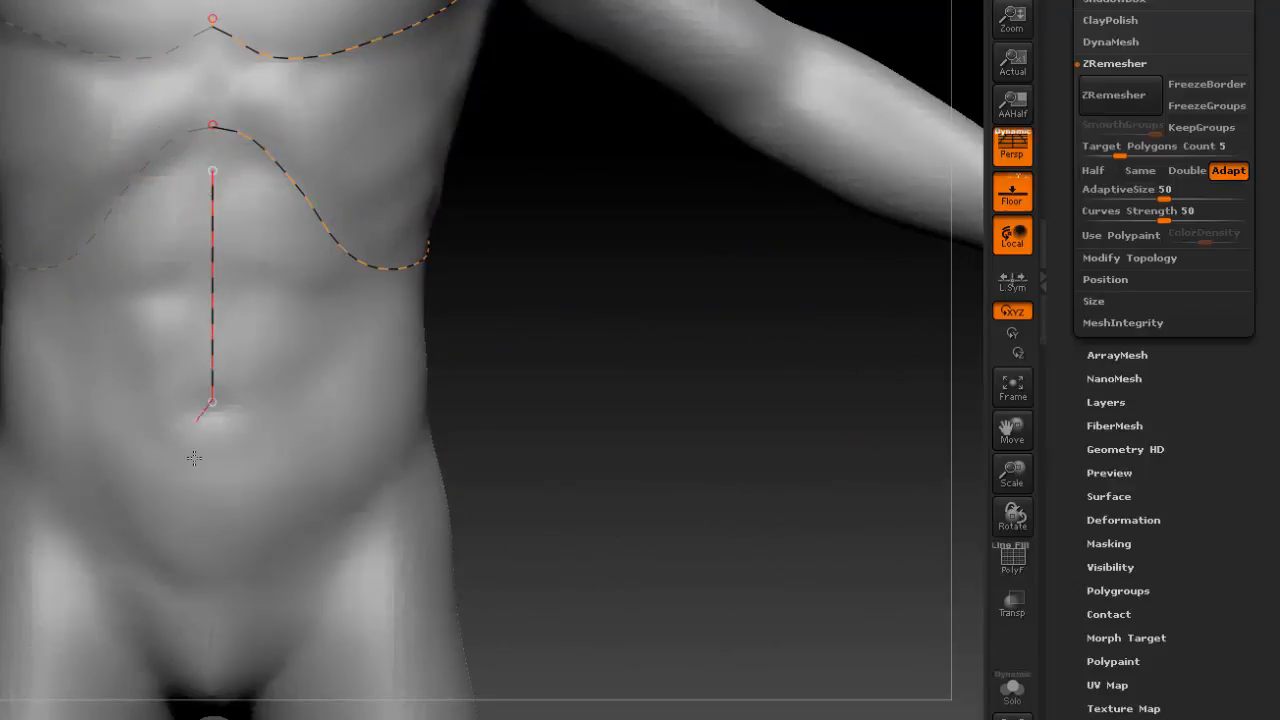
left_click_drag(200, 483, 202, 484)
Draw a mirrored curve from behind the ear down the side of the neck to the centre line at the throat.
mouse_move(610, 200)
left_mouse_down("alt")
mouse_move(537, 566)
mouse_move(560, 719)
left_mouse_up("alt")
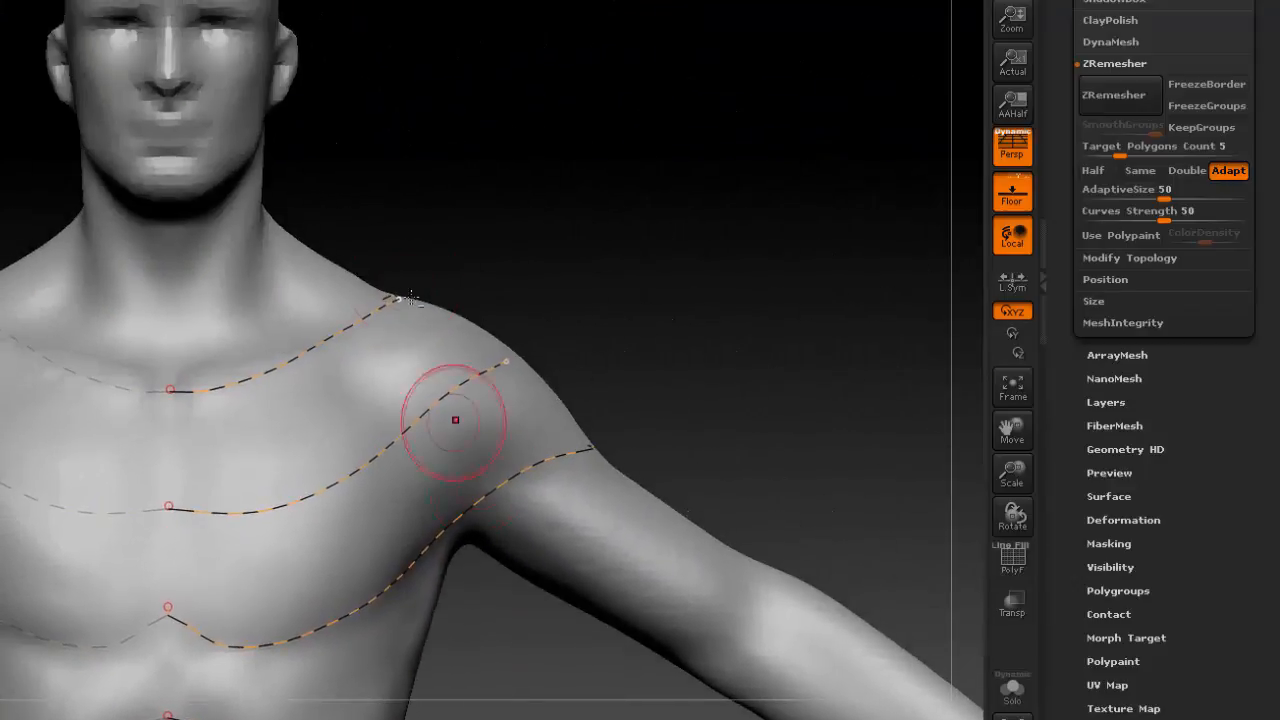
left_click_drag(558, 228, 620, 338, "alt")
left_click_drag(515, 329, 442, 340)
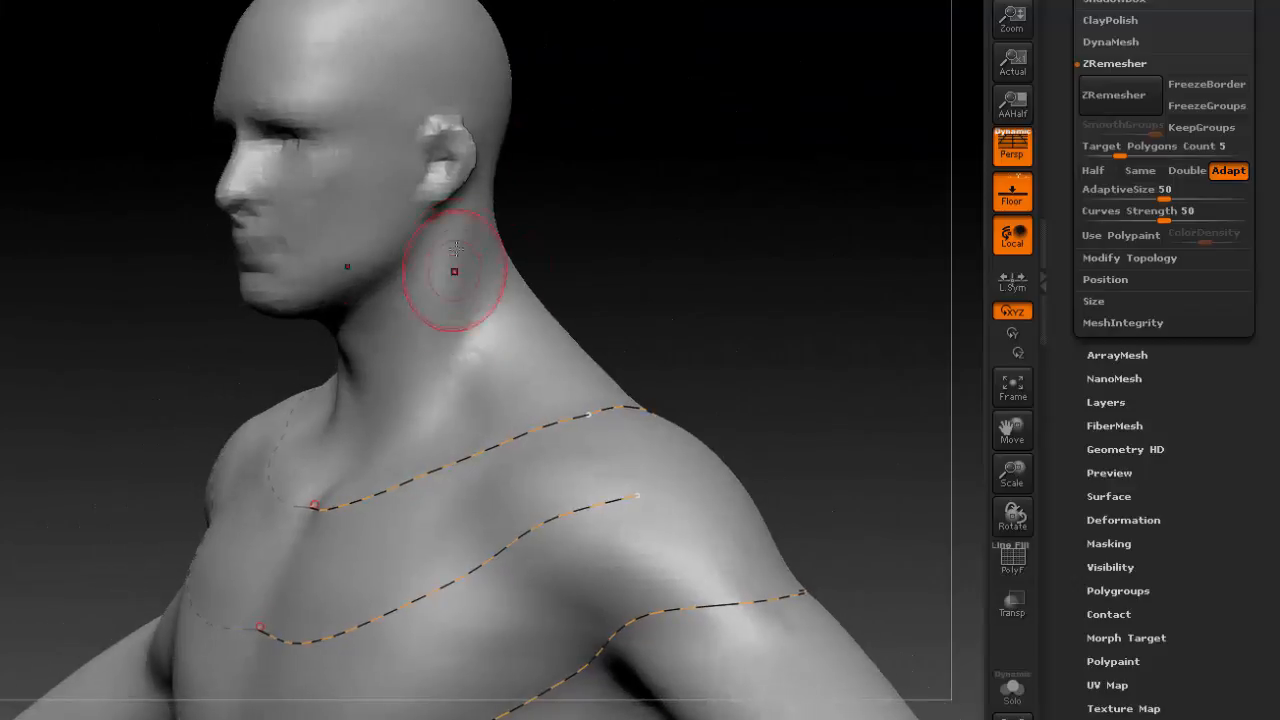
left_click_drag(467, 206, 440, 267)
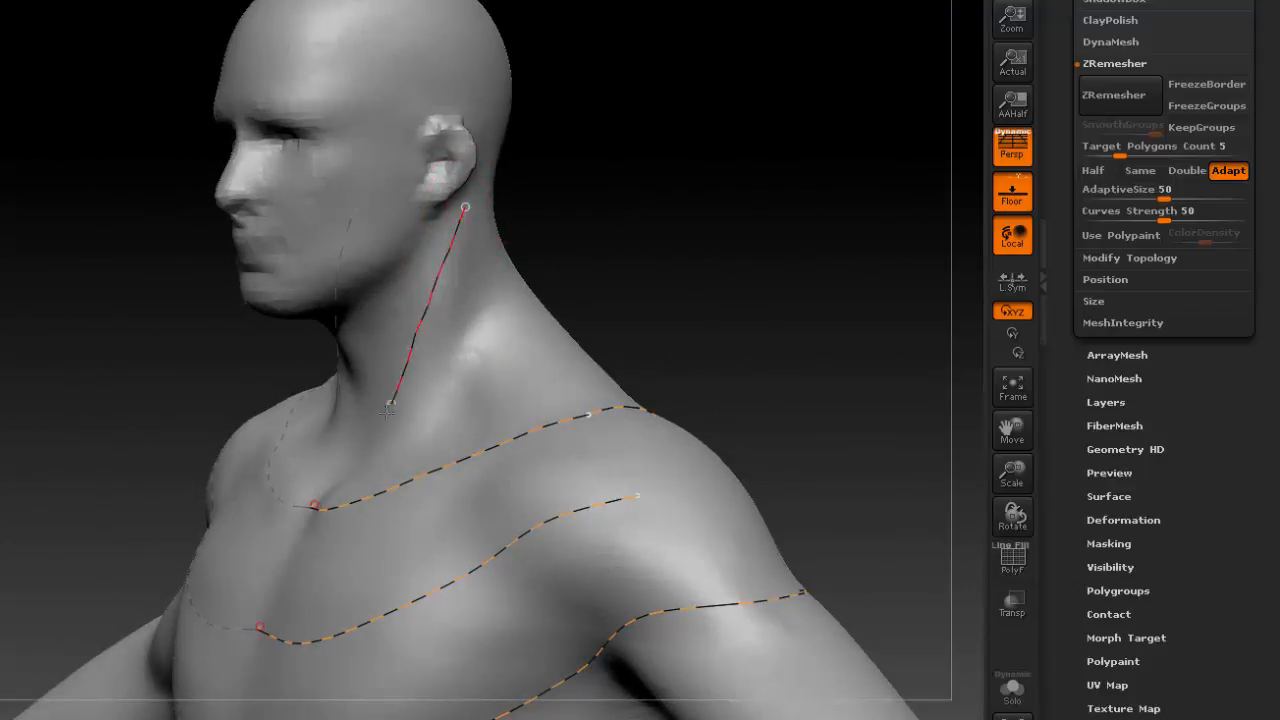
left_click_drag(350, 473, 344, 482)
Draw mirrored inner and outer loops around the eyes and mouth, running the outer eye loop from the forehead to the nose.
left_click_drag(560, 320, 702, 305)
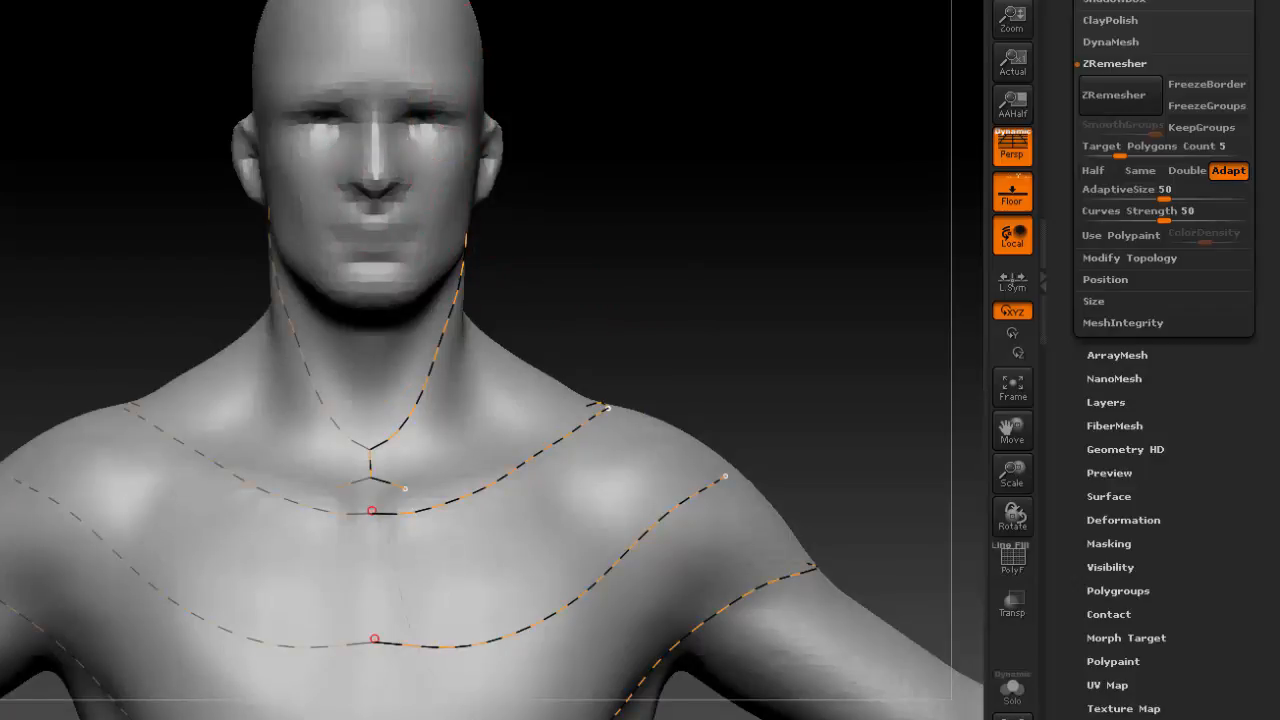
left_click_drag(580, 76, 402, 143, "alt")
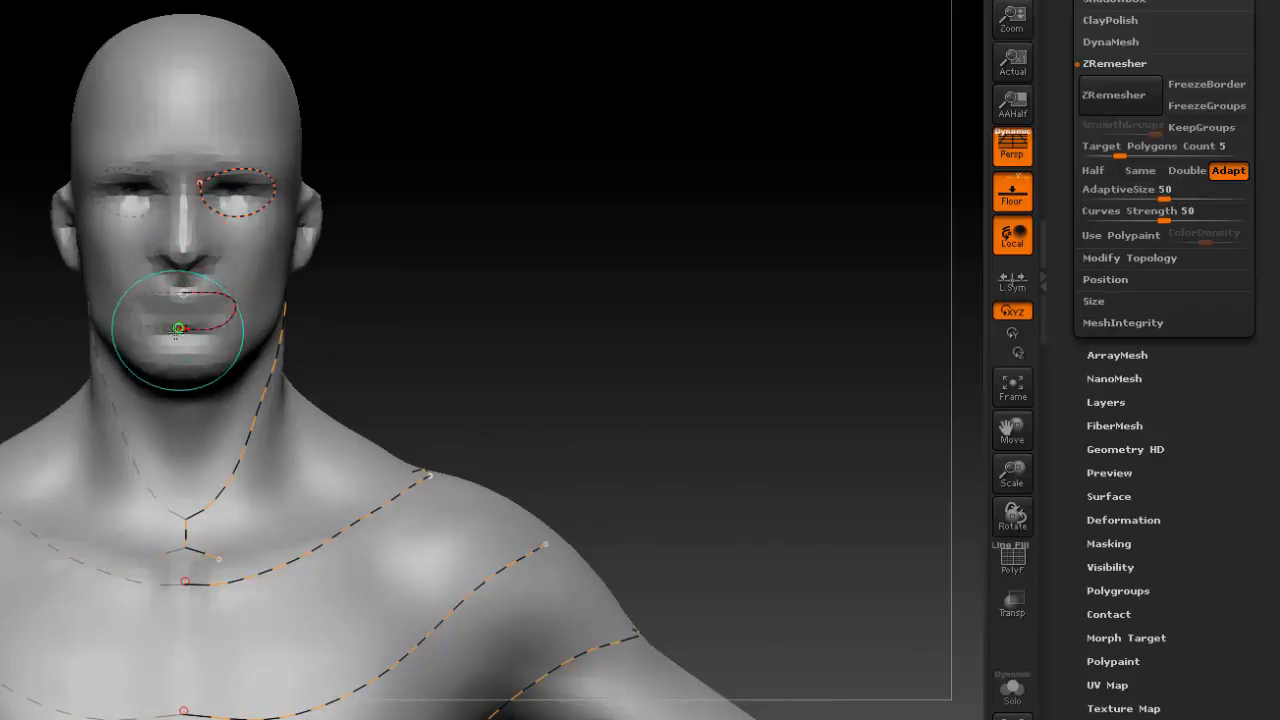
left_click_drag(391, 320, 429, 331)
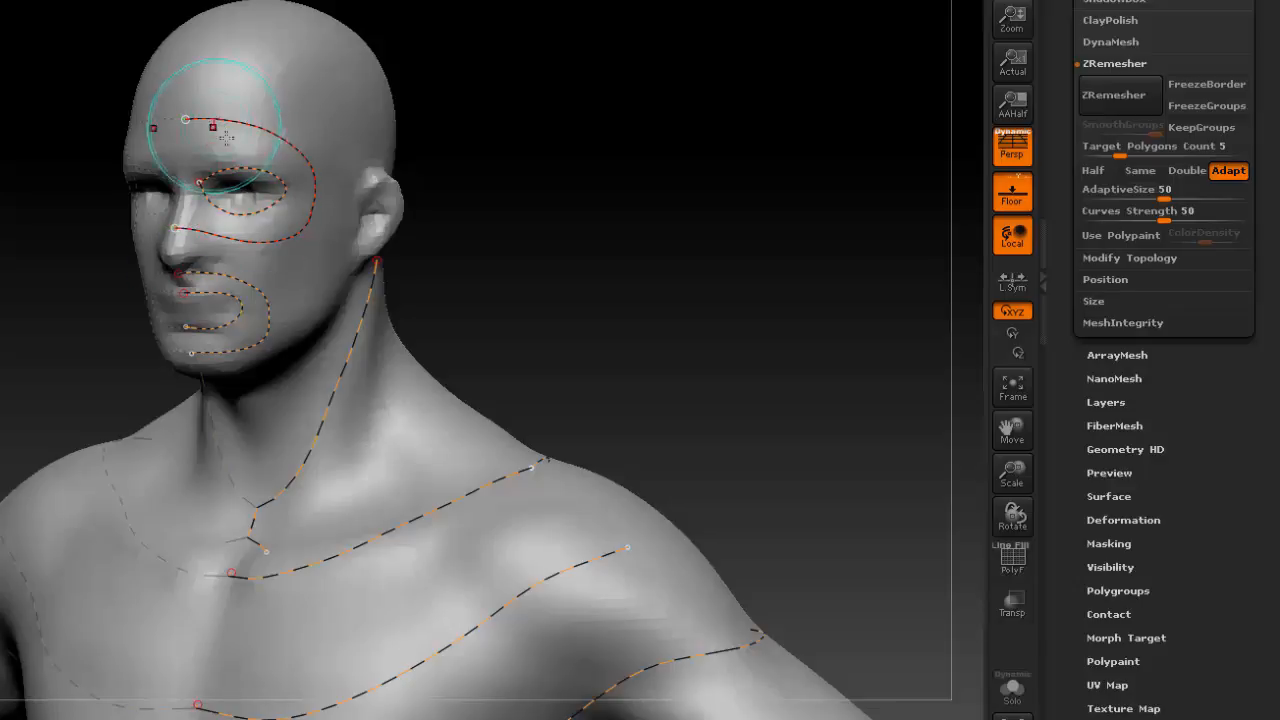
Draw a mirrored jawline curve from the front of the ear to the chin, then extend it over the ear to the back of the head.
left_click_drag(523, 223, 334, 229)
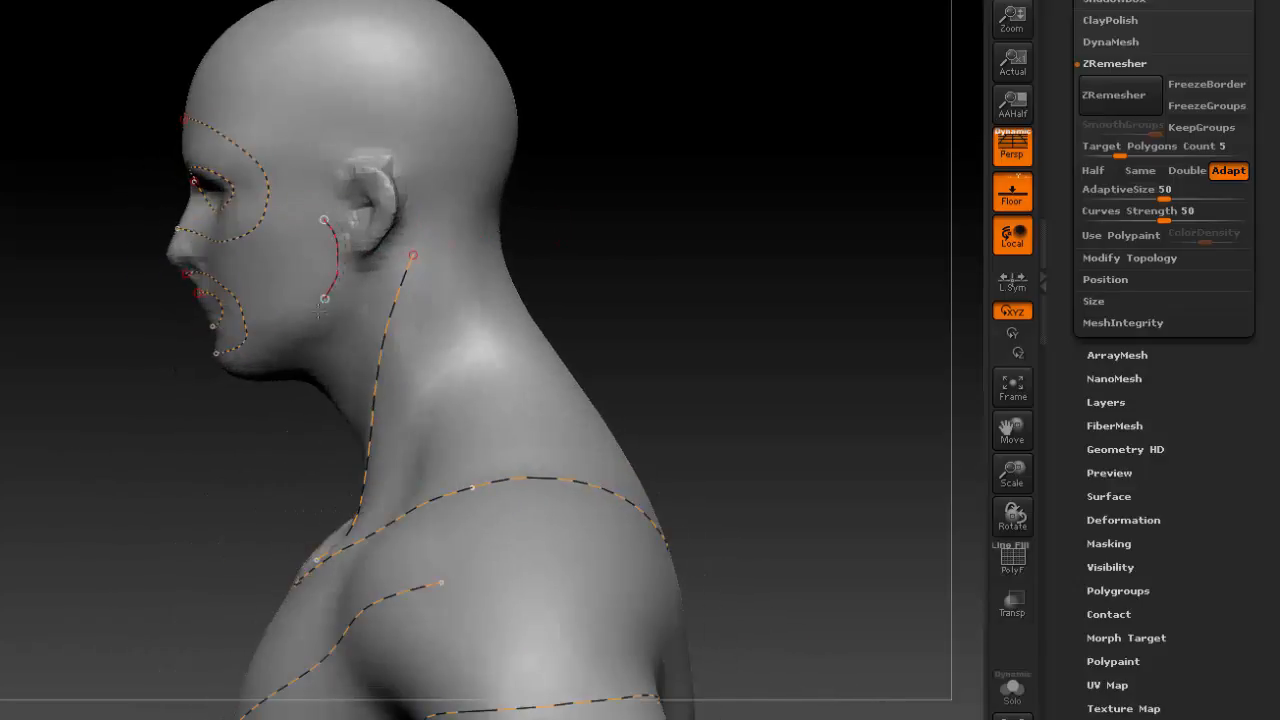
left_click_drag(90, 430, 191, 420)
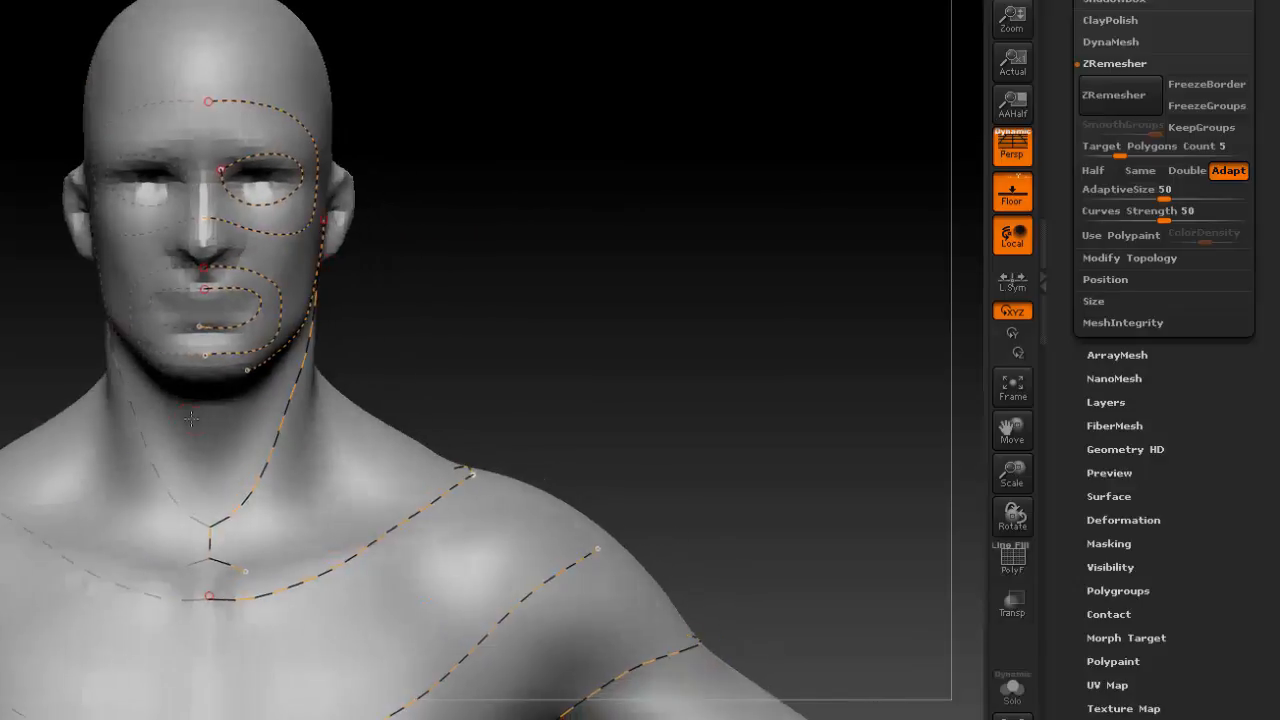
left_click_drag(247, 371, 205, 378)
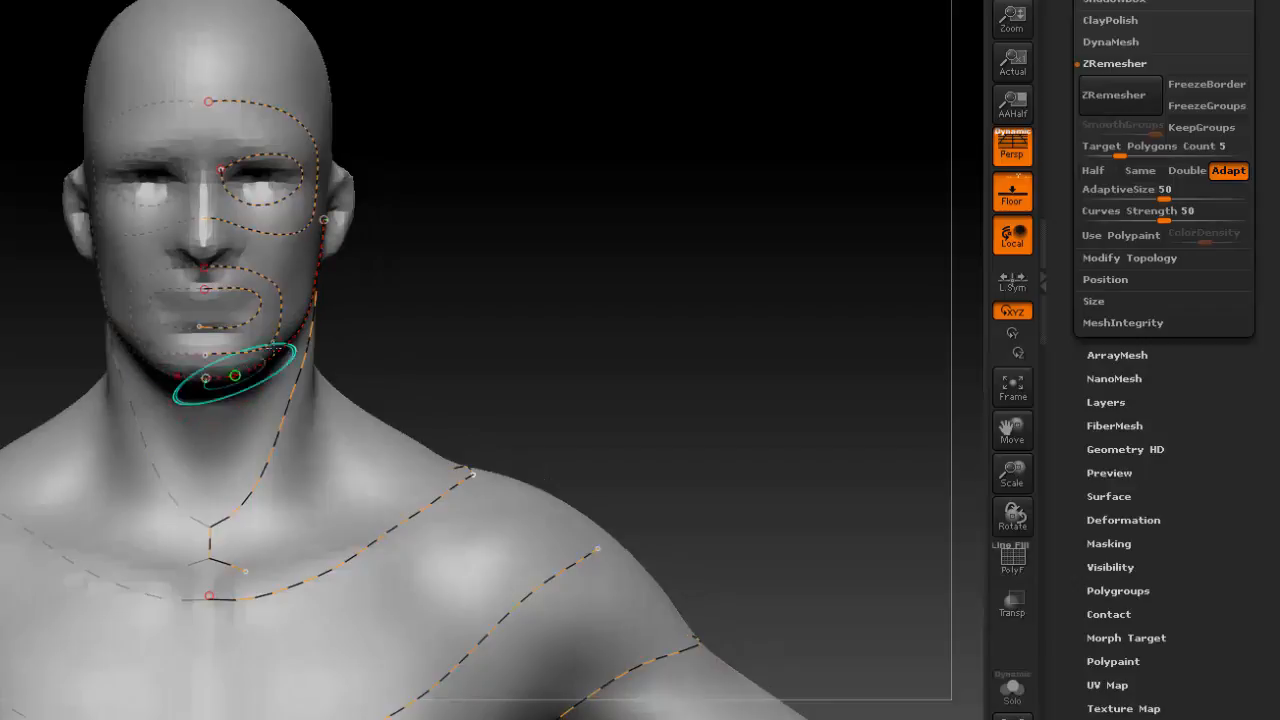
mouse_move(503, 252)
left_mouse_down()
mouse_move(529, 280)
mouse_move(396, 240)
mouse_move(386, 202)
left_mouse_up()
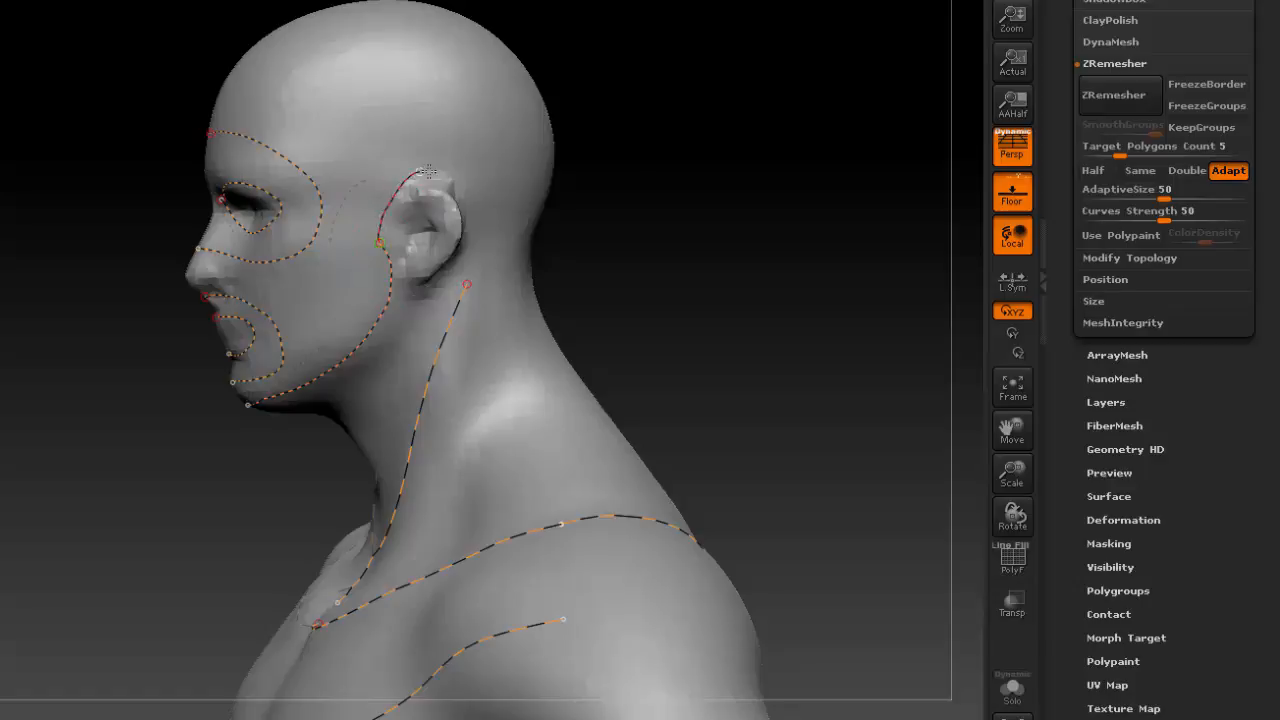
left_click_drag(531, 212, 533, 212)
left_click_drag(651, 283, 731, 297, "shift")
Draw curve rings around the figure's left arm at the elbow and at the lower forearm.
left_click_drag(666, 396, 665, 5, "alt")
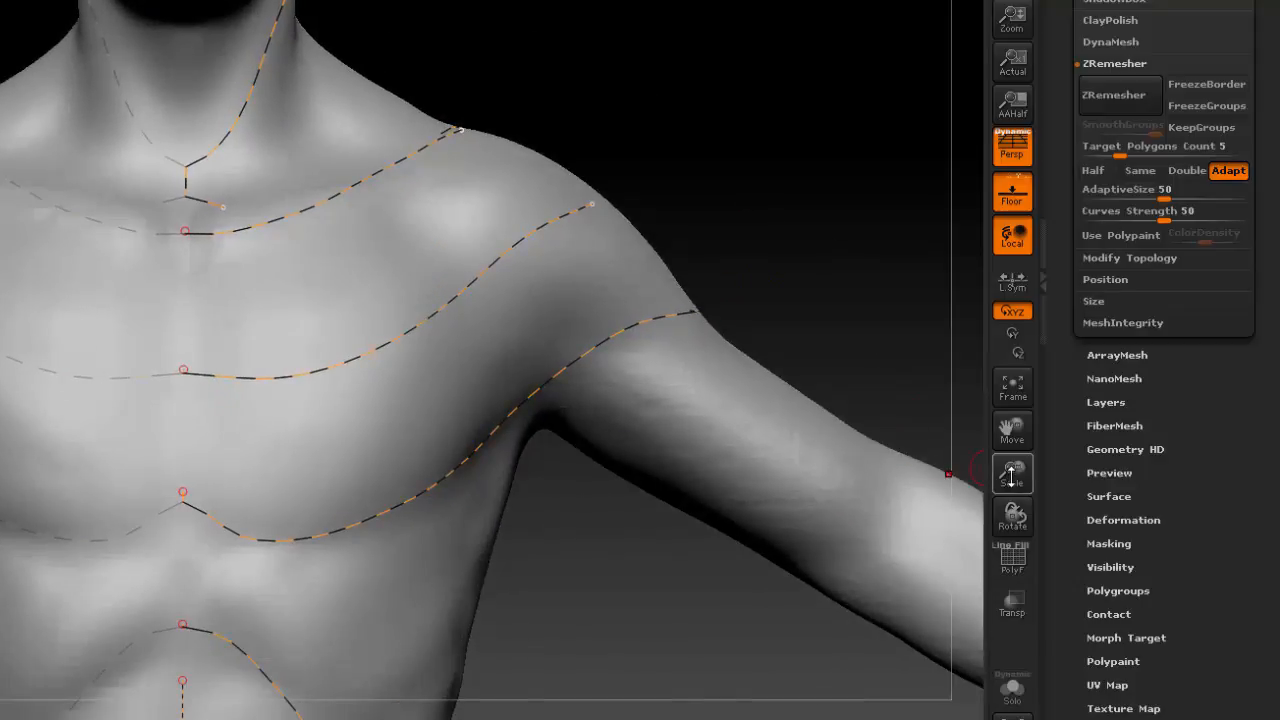
left_click_drag(1011, 477, 1008, 415)
left_click_drag(627, 445, 507, 625, "alt")
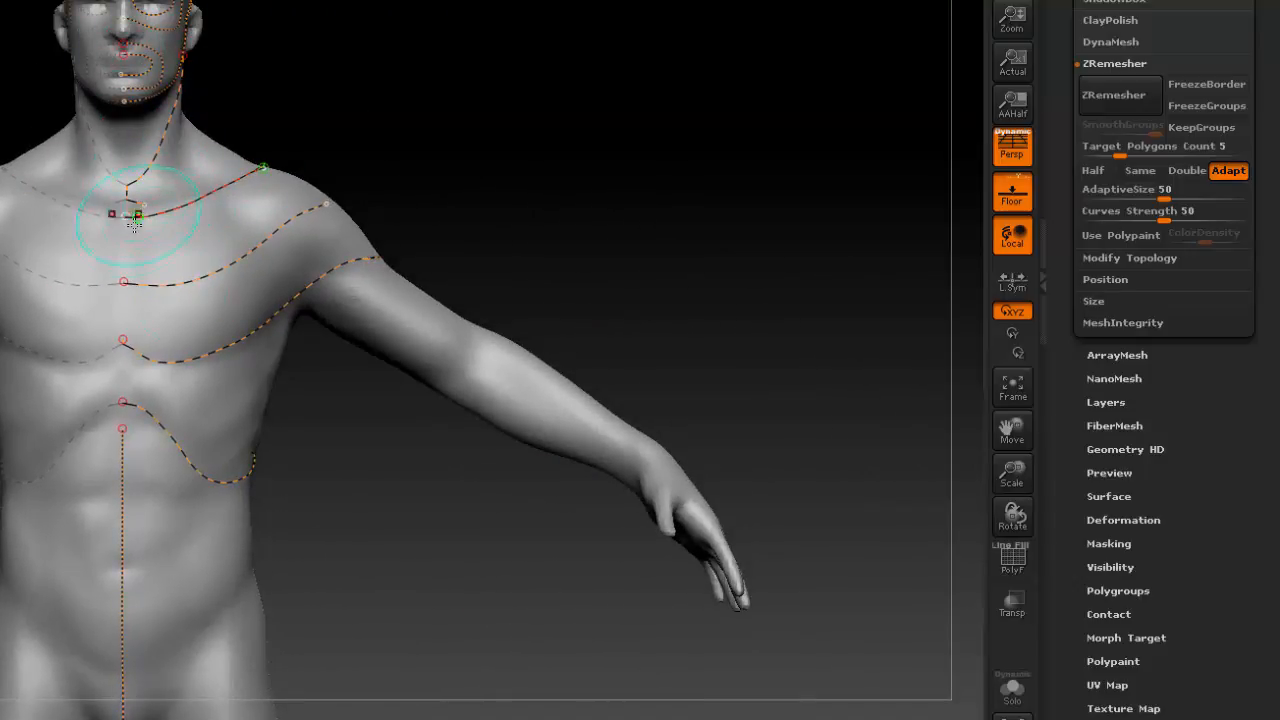
left_click_drag(675, 327, 703, 299, "alt")
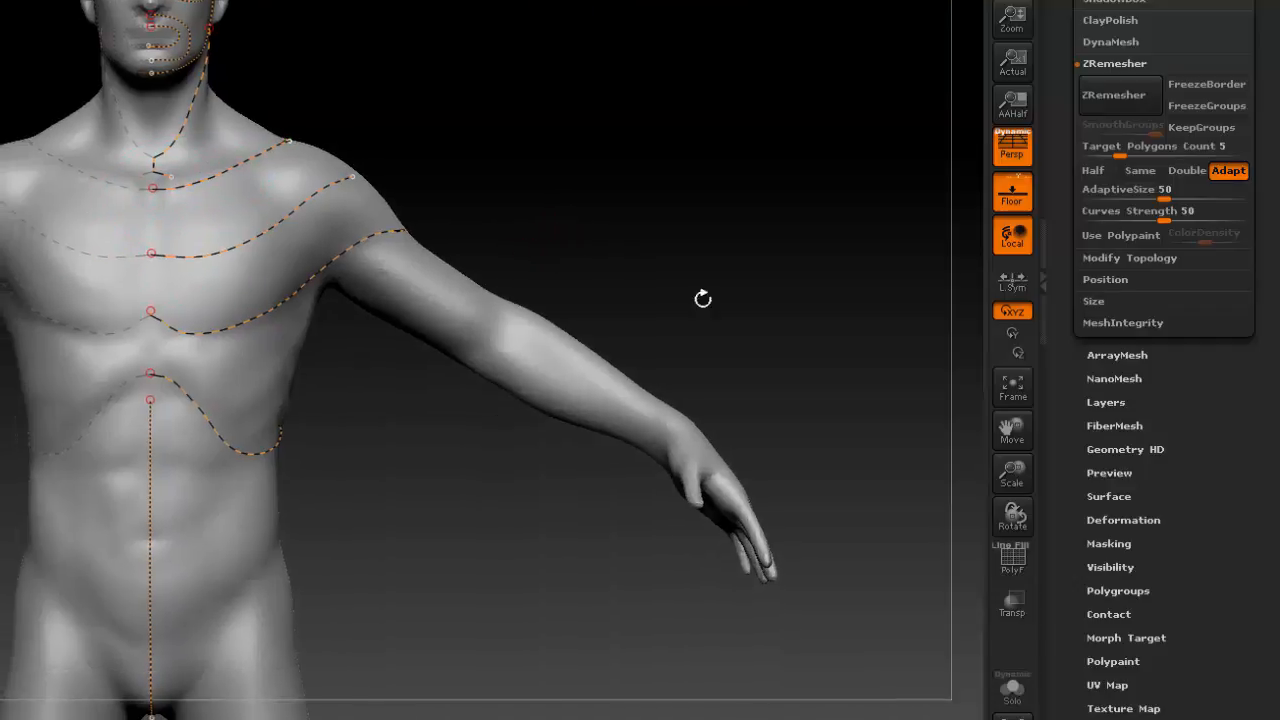
left_click_drag(1011, 474, 1014, 508)
left_click_drag(730, 348, 644, 248, "alt")
left_click_drag(566, 224, 520, 177, "alt")
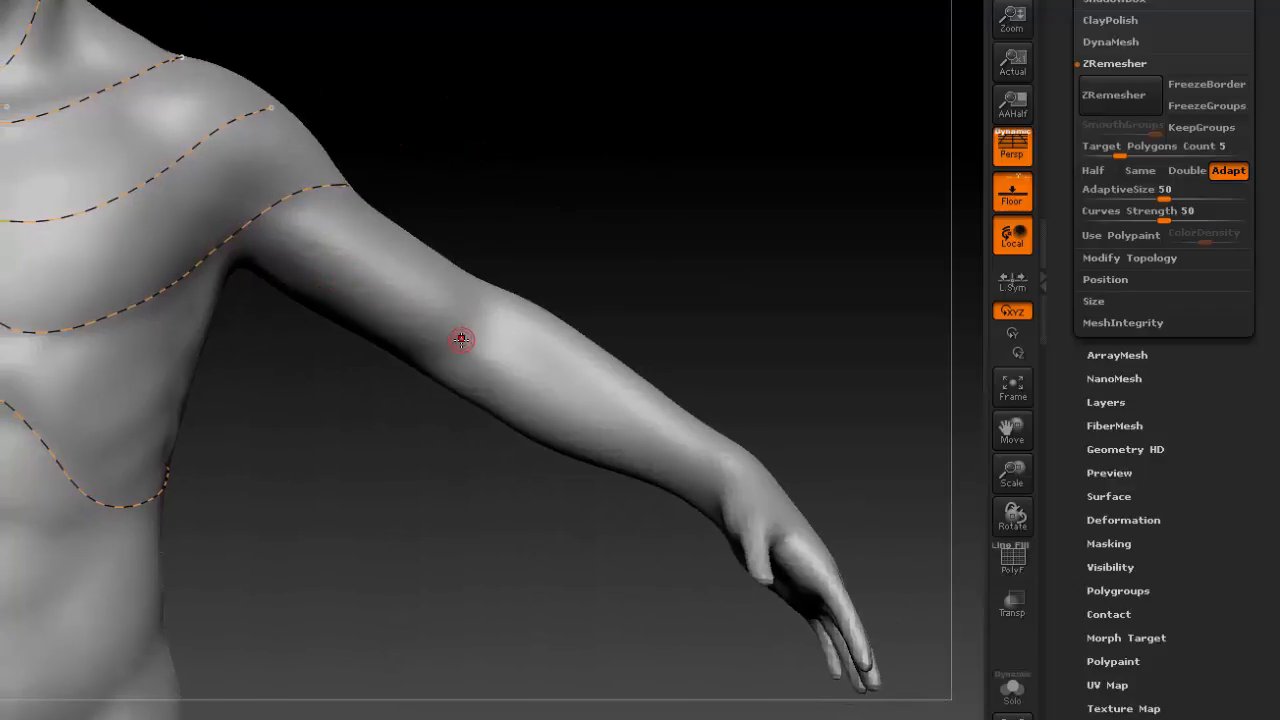
mouse_move(564, 207)
left_mouse_down()
mouse_move(583, 162)
mouse_move(577, 172)
left_mouse_up()
mouse_move(716, 311)
left_mouse_down()
mouse_move(757, 257)
mouse_move(780, 271)
mouse_move(755, 273)
left_mouse_up()
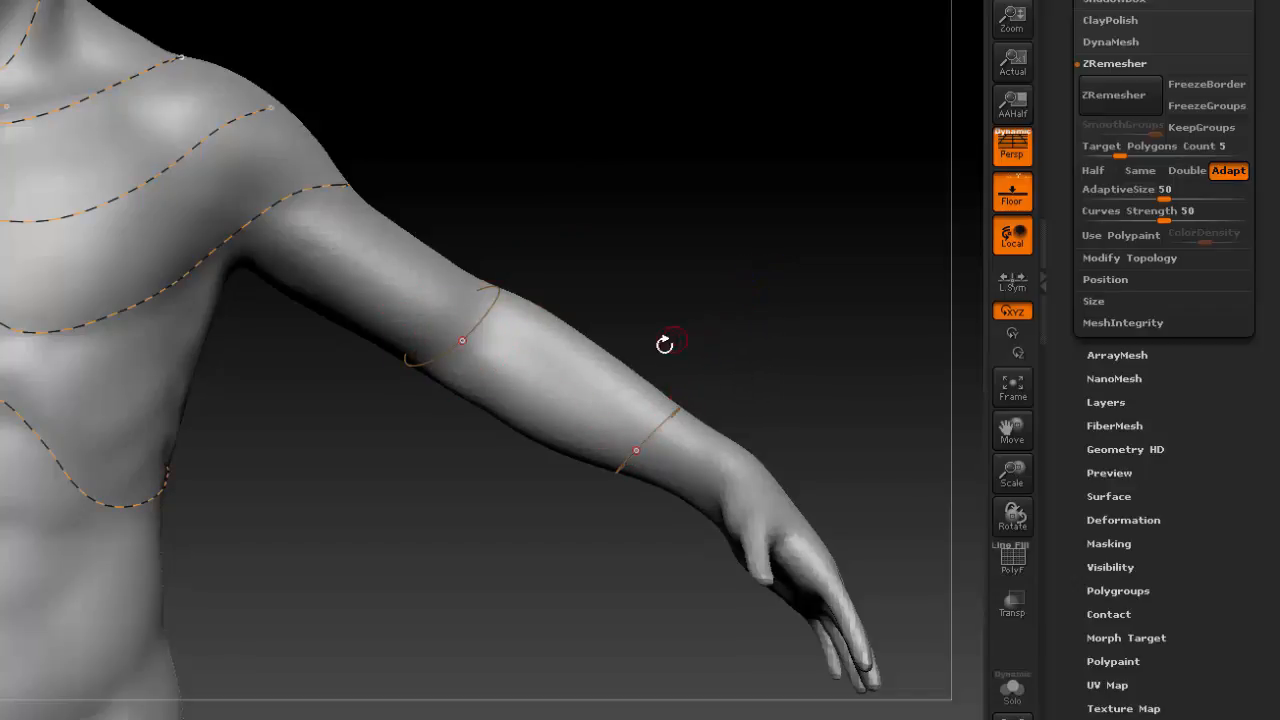
Draw curve rings around the upper thigh at crotch height and around the mid-thigh.
left_click_drag(797, 424, 1000, 208, "alt")
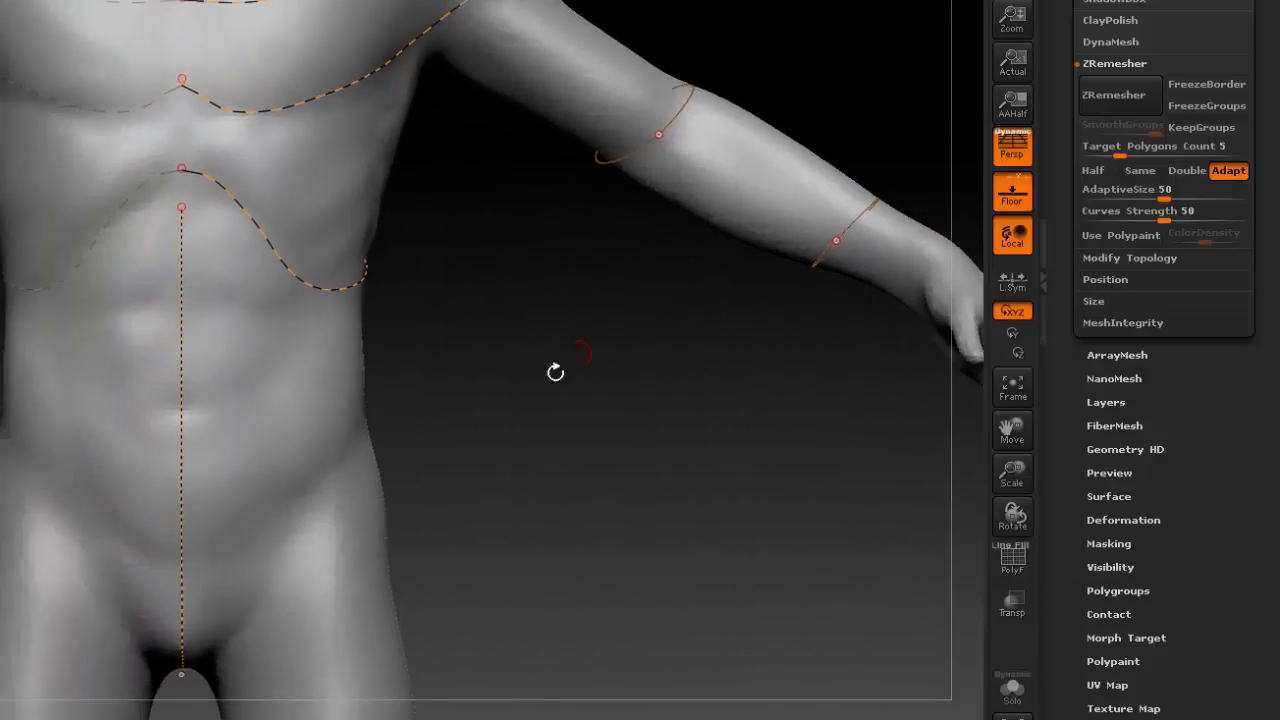
left_click_drag(530, 440, 505, 60, "alt")
mouse_move(279, 244)
left_mouse_down()
mouse_move(503, 80)
mouse_move(552, 142)
mouse_move(530, 144)
left_mouse_up()
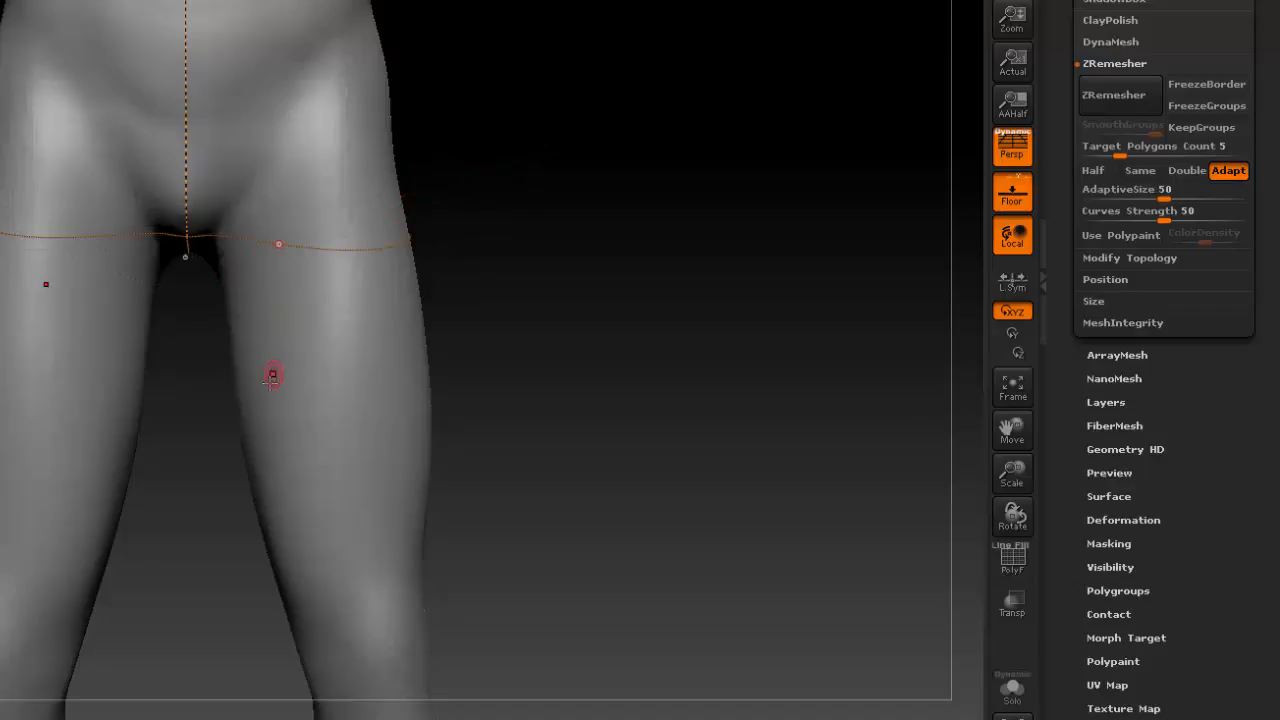
left_click(290, 370)
mouse_move(300, 372)
left_mouse_down()
mouse_move(500, 277)
mouse_move(540, 321)
left_mouse_up()
Draw curves around the figure's left leg just above the knee, just below the knee and across the upper calf.
left_click_drag(497, 526, 485, 303, "alt")
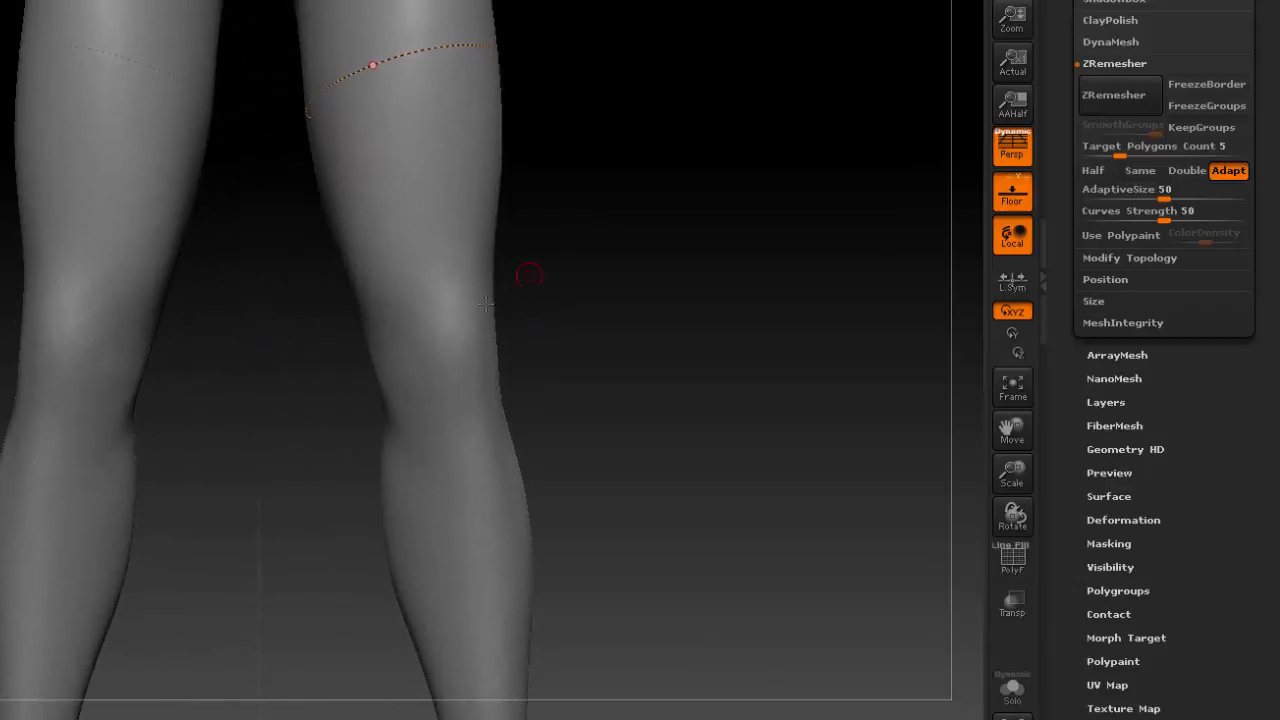
mouse_move(646, 287)
left_mouse_down()
mouse_move(628, 260)
mouse_move(590, 272)
left_mouse_up()
left_click_drag(573, 422, 442, 343, "alt")
mouse_move(311, 332)
left_mouse_down()
mouse_move(481, 301)
mouse_move(500, 251)
mouse_move(477, 229)
mouse_move(452, 246)
left_mouse_up()
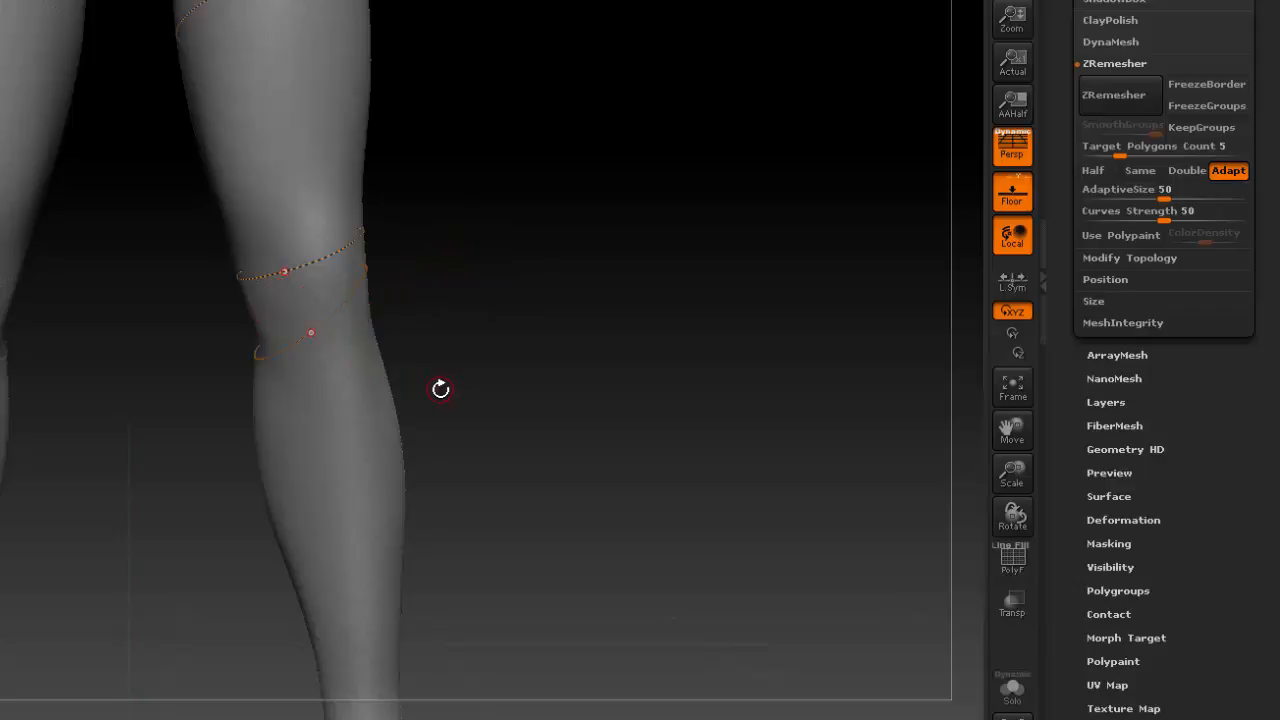
mouse_move(324, 421)
left_mouse_down()
mouse_move(537, 380)
mouse_move(540, 357)
mouse_move(501, 342)
left_mouse_up()
left_click_drag(471, 419, 517, 272)
left_click_drag(532, 455, 522, 570, "alt")
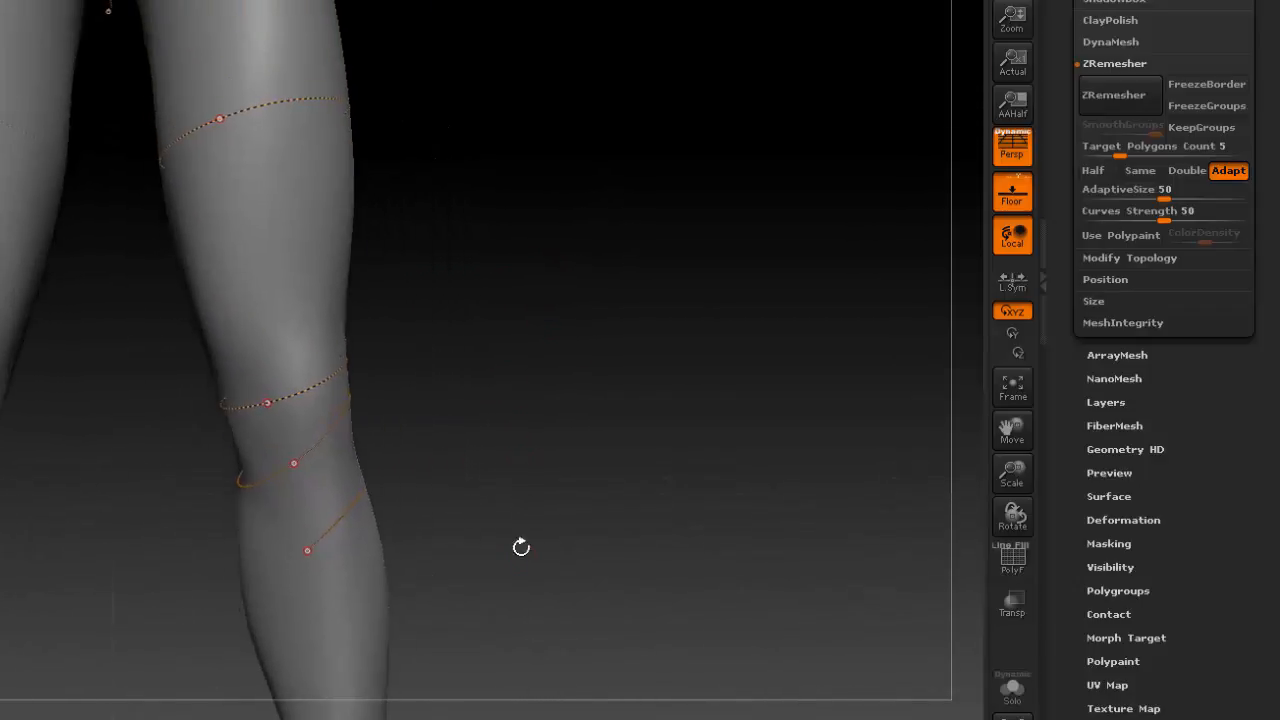
Add a curve across the middle of the left forearm, between the elbow and lower forearm rings.
left_click_drag(582, 291, 696, 605, "alt")
mouse_move(635, 372)
left_mouse_down("alt")
mouse_move(609, 434)
mouse_move(551, 429)
mouse_move(473, 634)
mouse_move(395, 673)
left_mouse_up("alt")
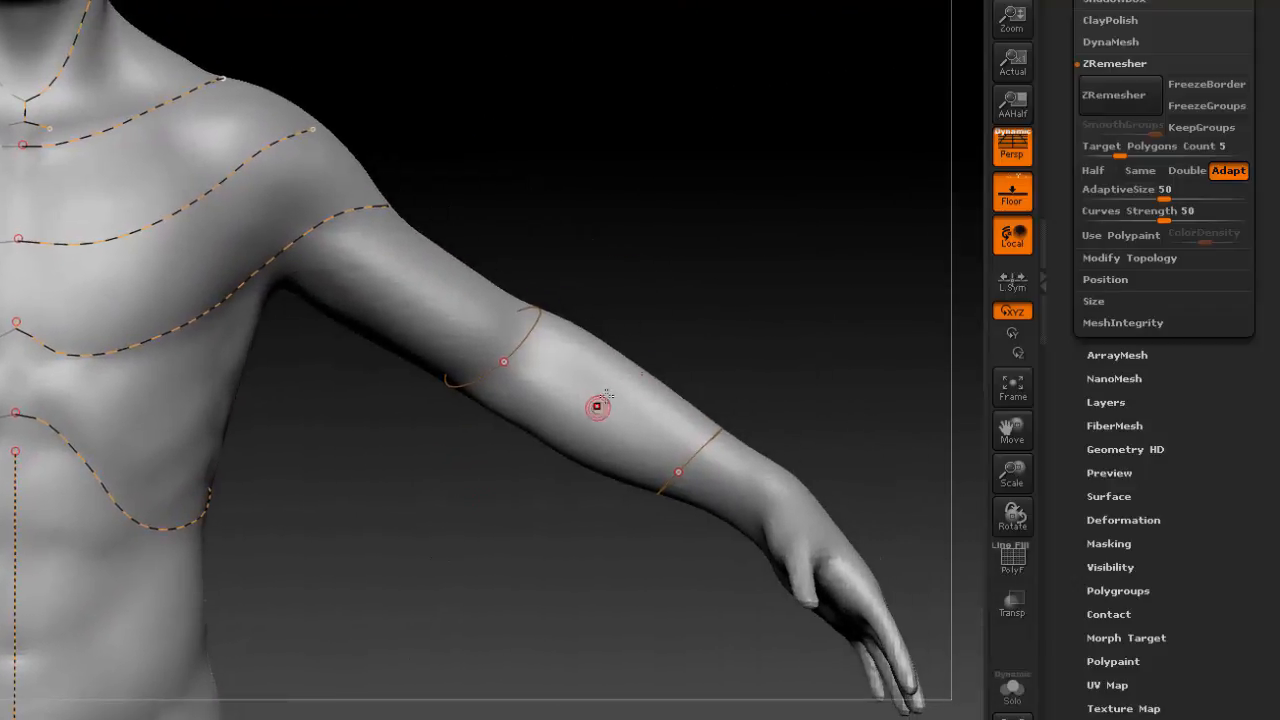
mouse_move(600, 403)
left_mouse_down()
mouse_move(740, 268)
mouse_move(743, 249)
left_mouse_up()
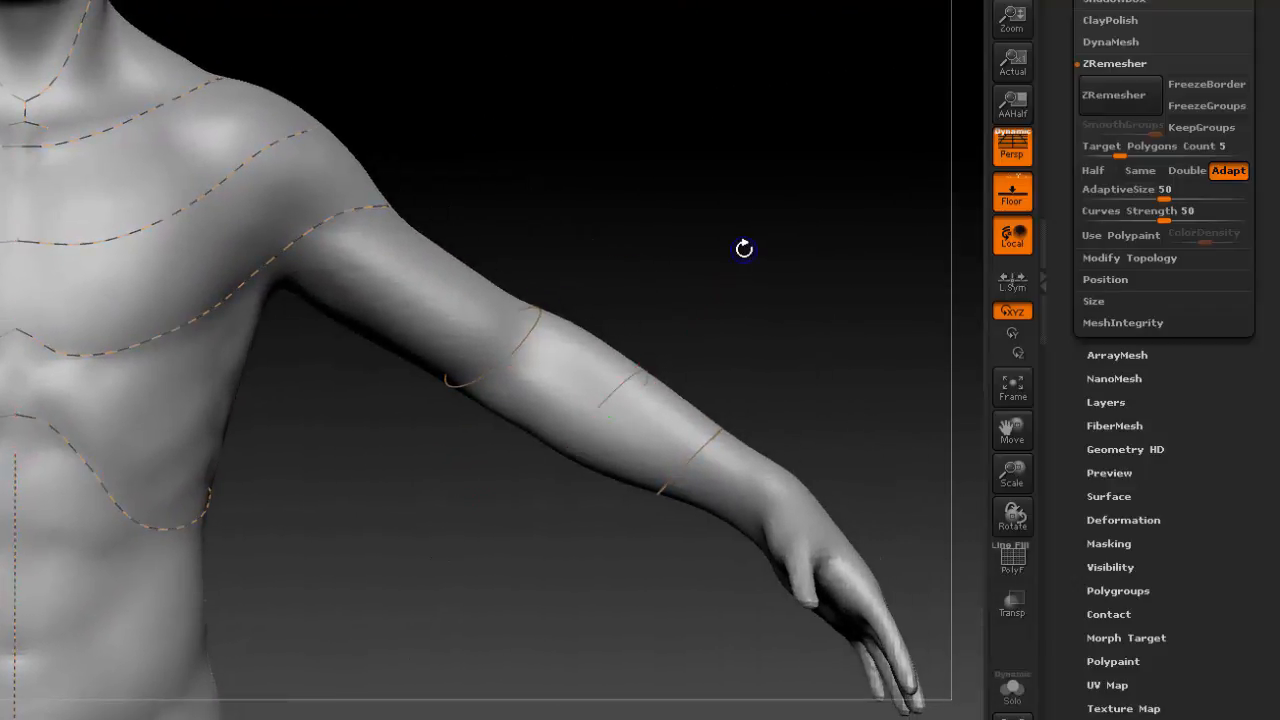
left_click_drag(603, 223, 655, 378, "alt")
left_click_drag(656, 312, 778, 440, "alt")
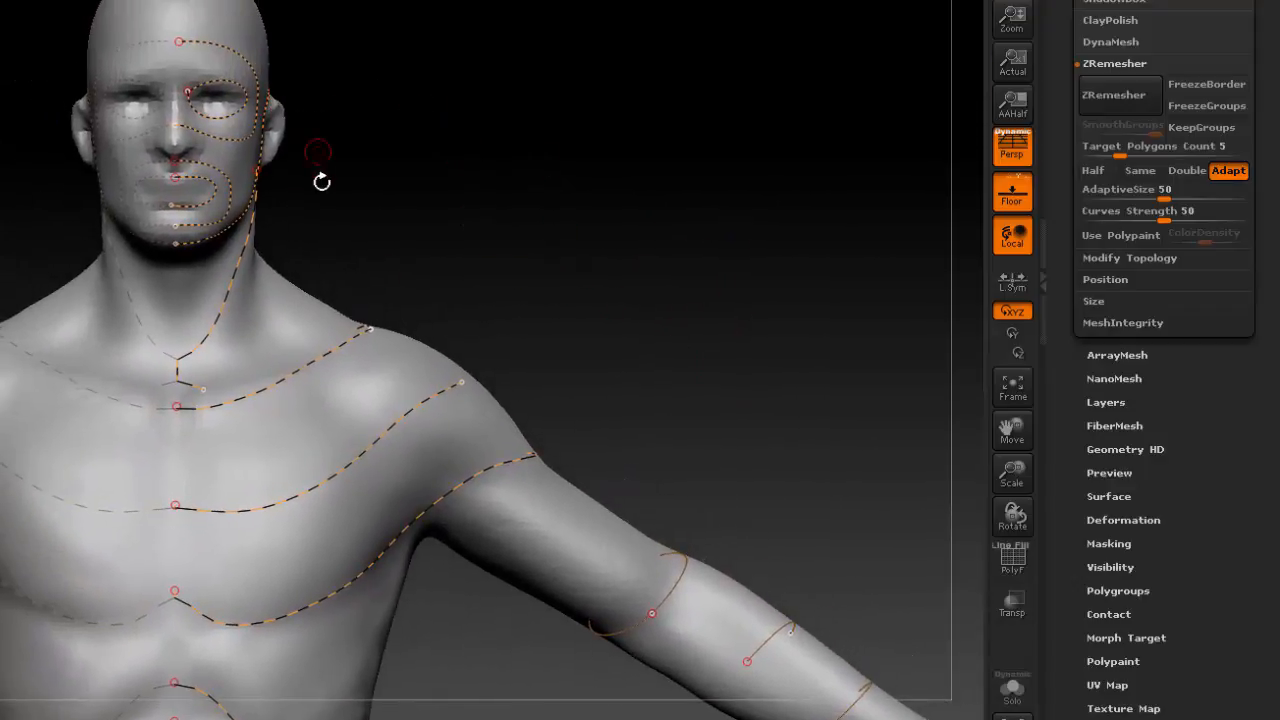
left_click_drag(462, 254, 465, 145)
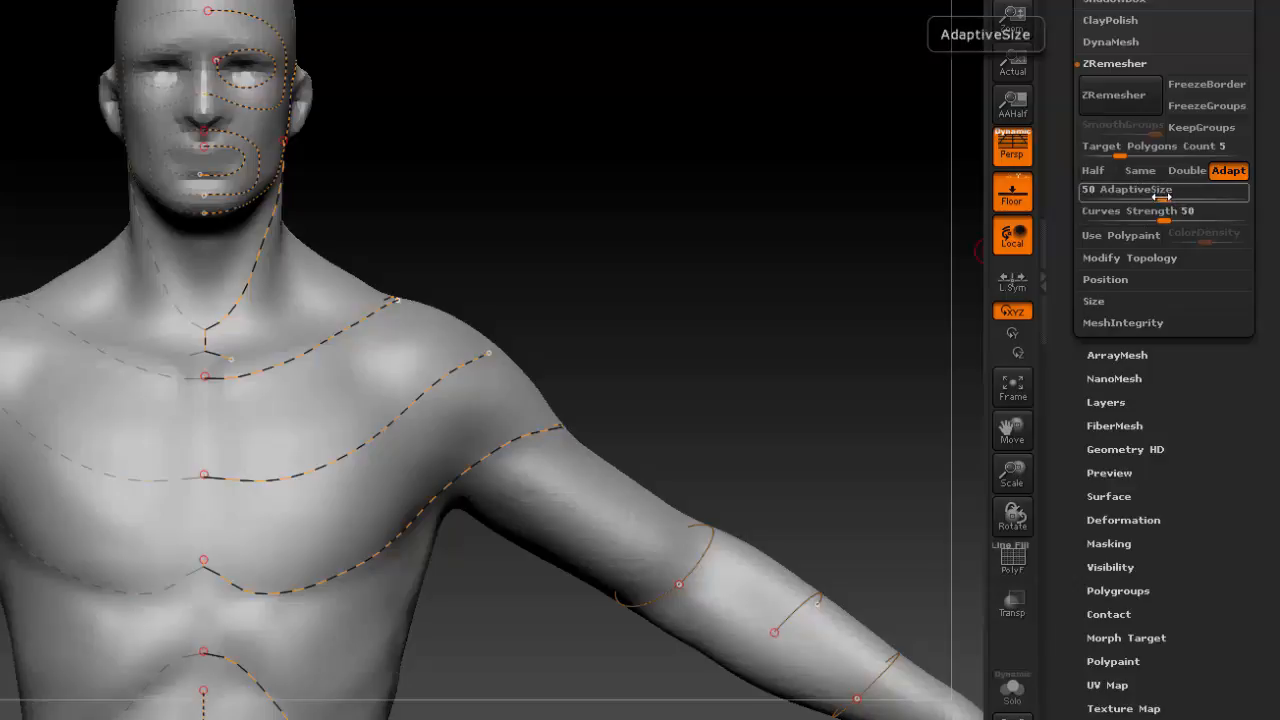
Turn on Use Polypaint in the ZRemesher settings.
key("ctrl")
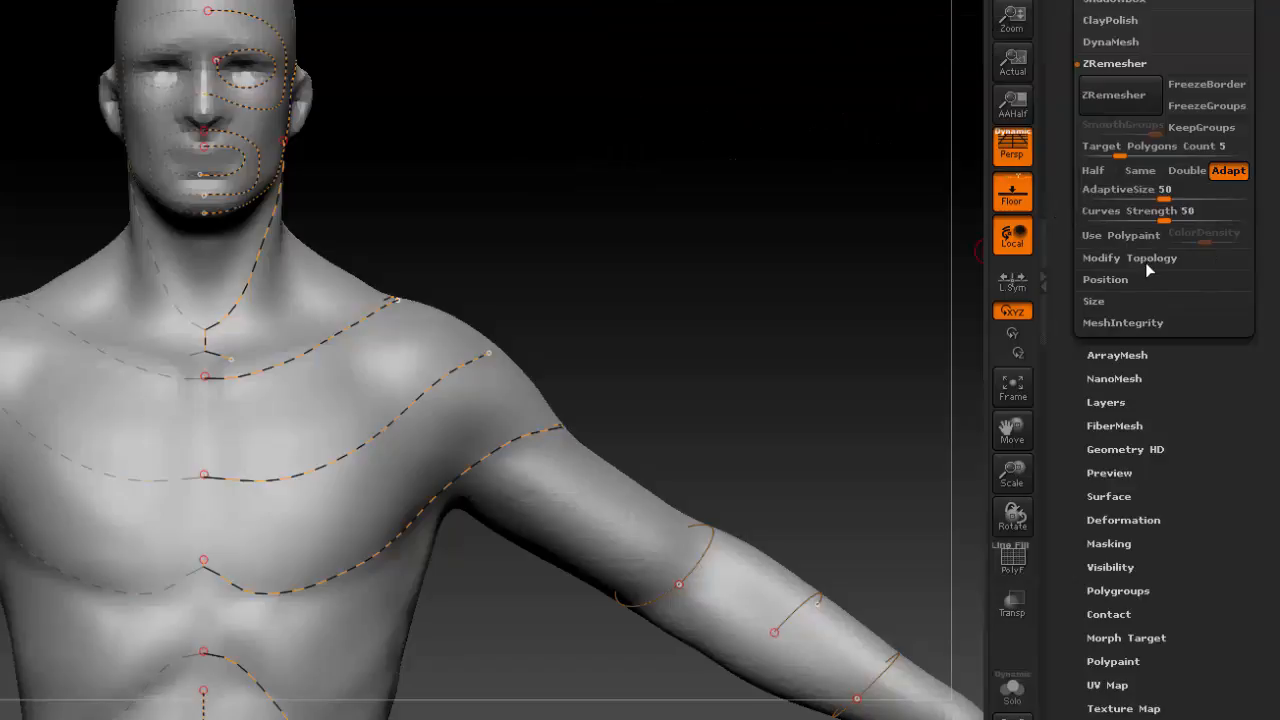
scroll(1194, 405, "up", 5)
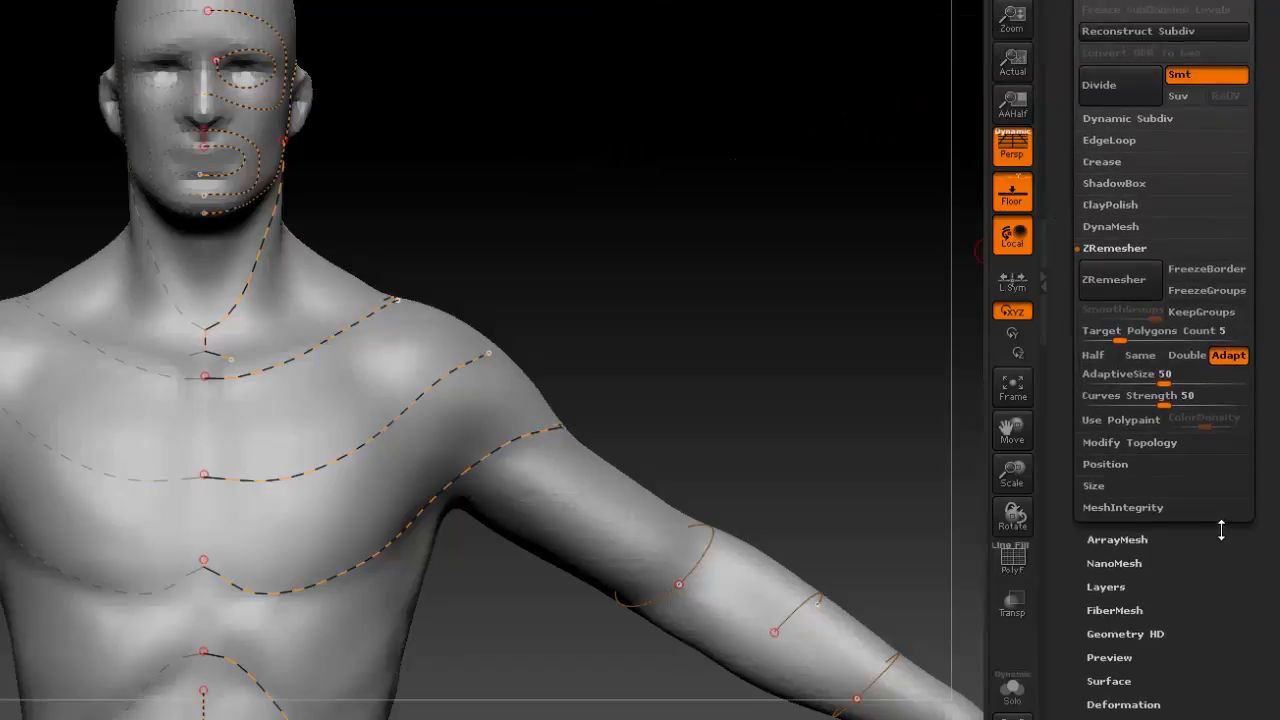
left_click(1120, 420)
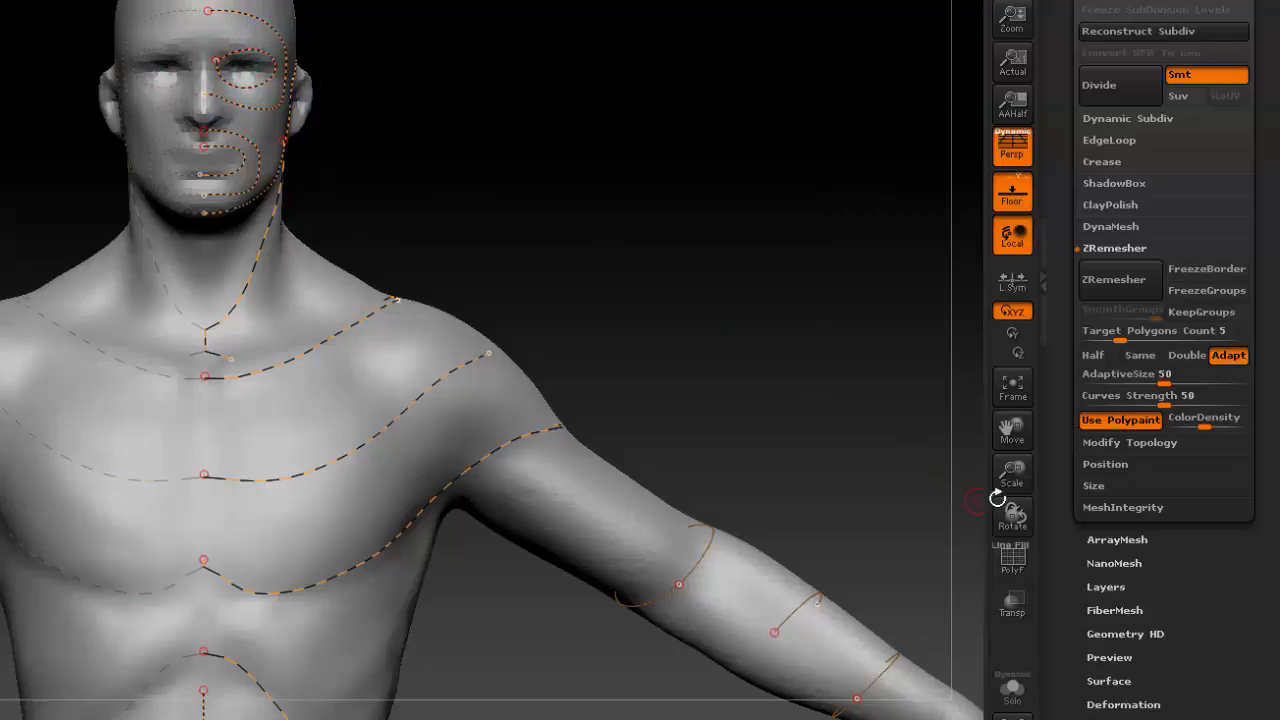
Raise ZRemesher's ColorDensity and paint mirrored turquoise rings around both eyes with Use Polypaint kept on.
left_click_drag(1015, 475, 1030, 511)
left_click_drag(410, 57, 776, 411, "alt")
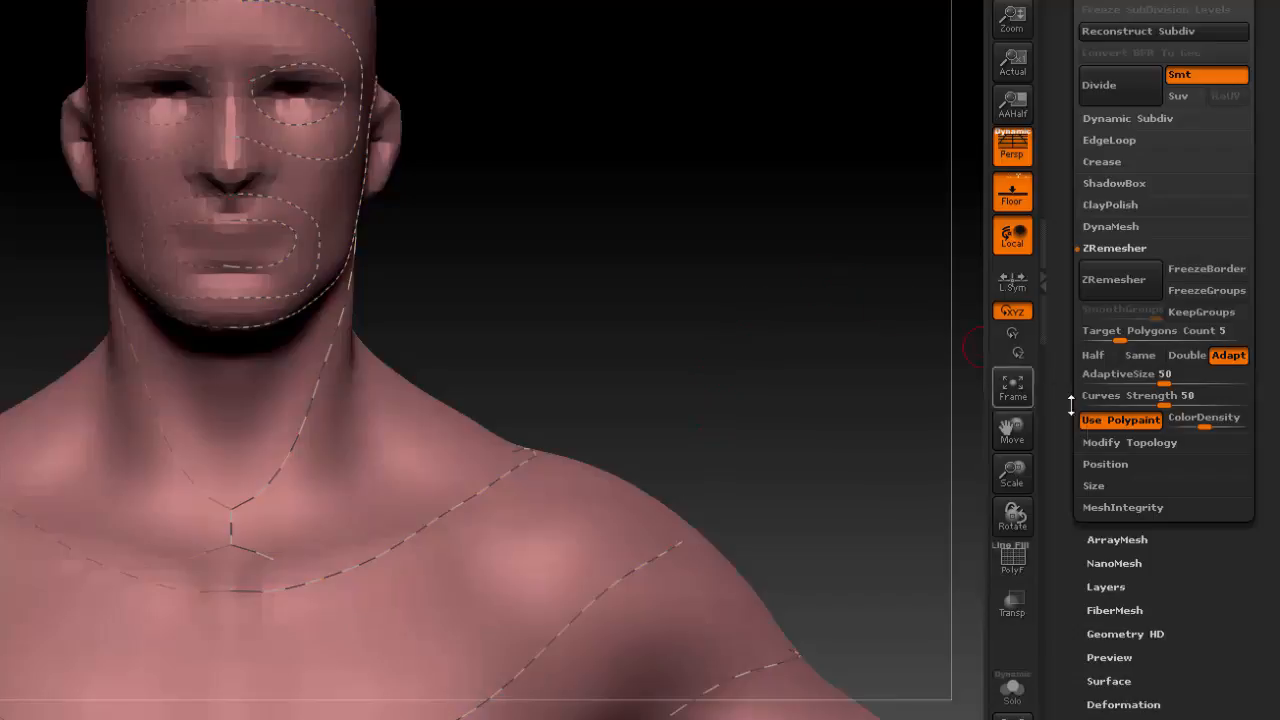
left_click(1118, 420)
left_click(1118, 420)
mouse_move(310, 92)
left_mouse_down()
mouse_move(312, 76)
mouse_move(284, 112)
mouse_move(300, 110)
mouse_move(290, 86)
mouse_move(335, 60)
mouse_move(250, 110)
mouse_move(272, 107)
mouse_move(240, 48)
mouse_move(242, 95)
left_mouse_up()
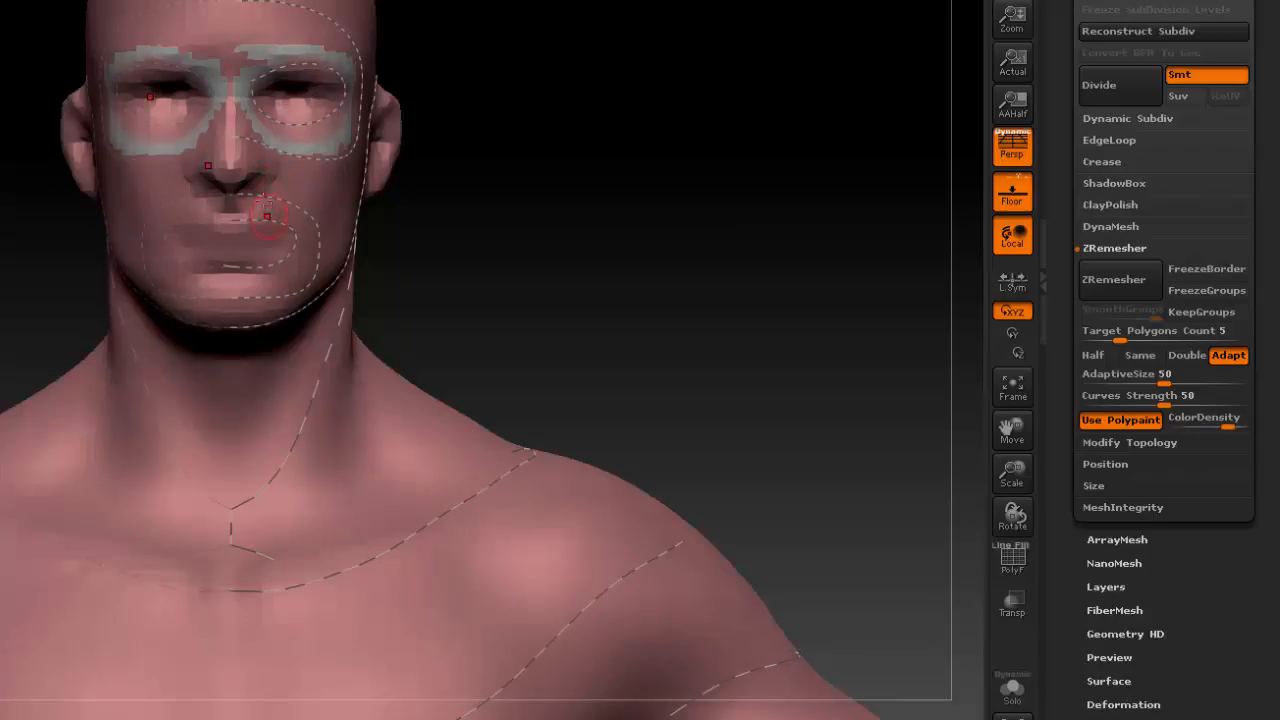
Paint mirrored red density rings around the eyes and mouth, and cover the ears in red.
mouse_move(223, 232)
left_mouse_down()
mouse_move(275, 225)
mouse_move(200, 230)
mouse_move(255, 262)
mouse_move(235, 250)
left_mouse_up()
mouse_move(324, 152)
left_mouse_down()
mouse_move(268, 128)
mouse_move(256, 86)
mouse_move(338, 74)
mouse_move(292, 133)
mouse_move(265, 115)
left_mouse_up()
left_click_drag(545, 298, 350, 285)
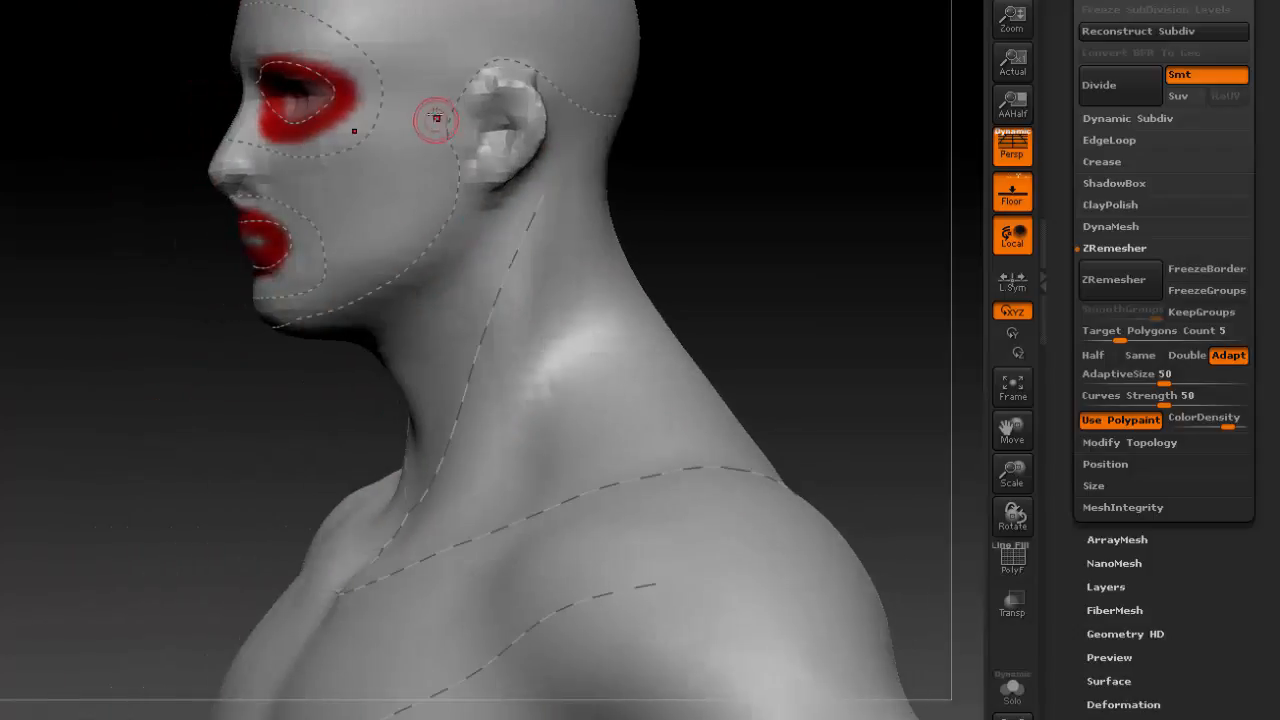
mouse_move(440, 118)
left_mouse_down()
mouse_move(535, 68)
mouse_move(520, 195)
mouse_move(440, 112)
mouse_move(458, 100)
left_mouse_up()
left_click_drag(730, 270, 825, 280)
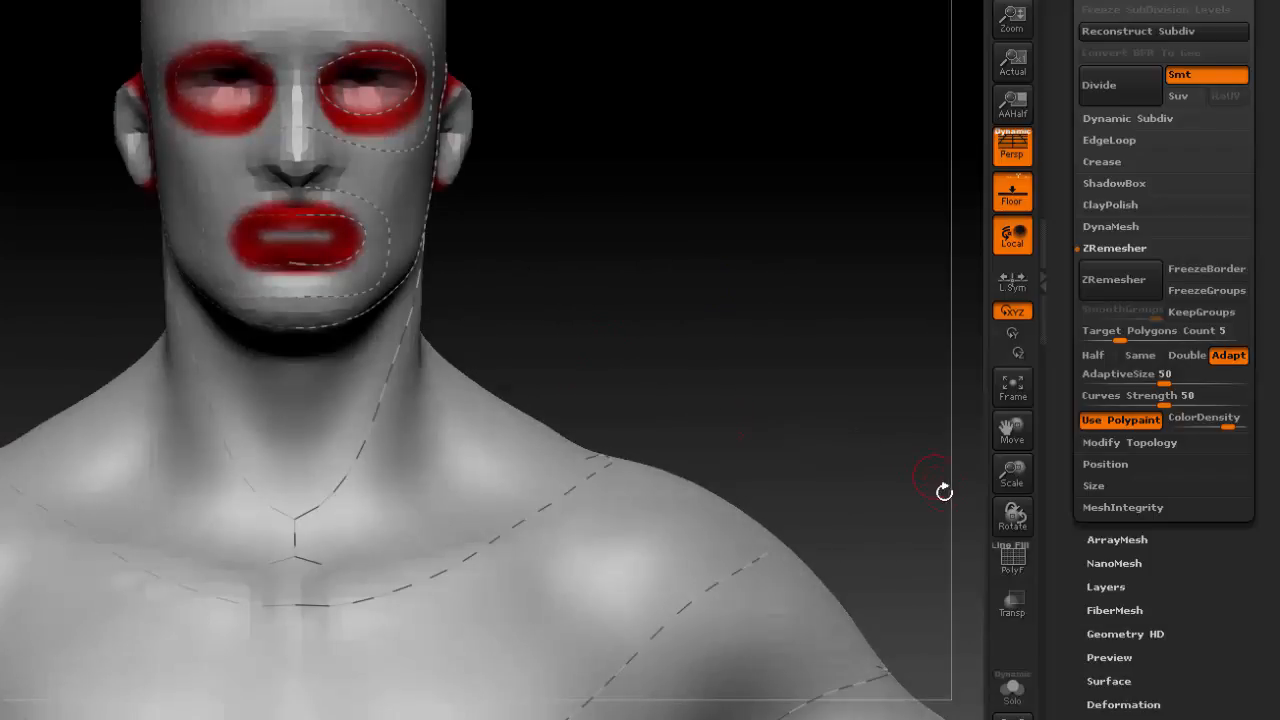
Set ZRemesher's ColorDensity to 1.96428.
left_click_drag(750, 350, 500, 5, "alt")
left_click_drag(1012, 475, 851, 415)
left_click_drag(749, 283, 698, 539, "alt")
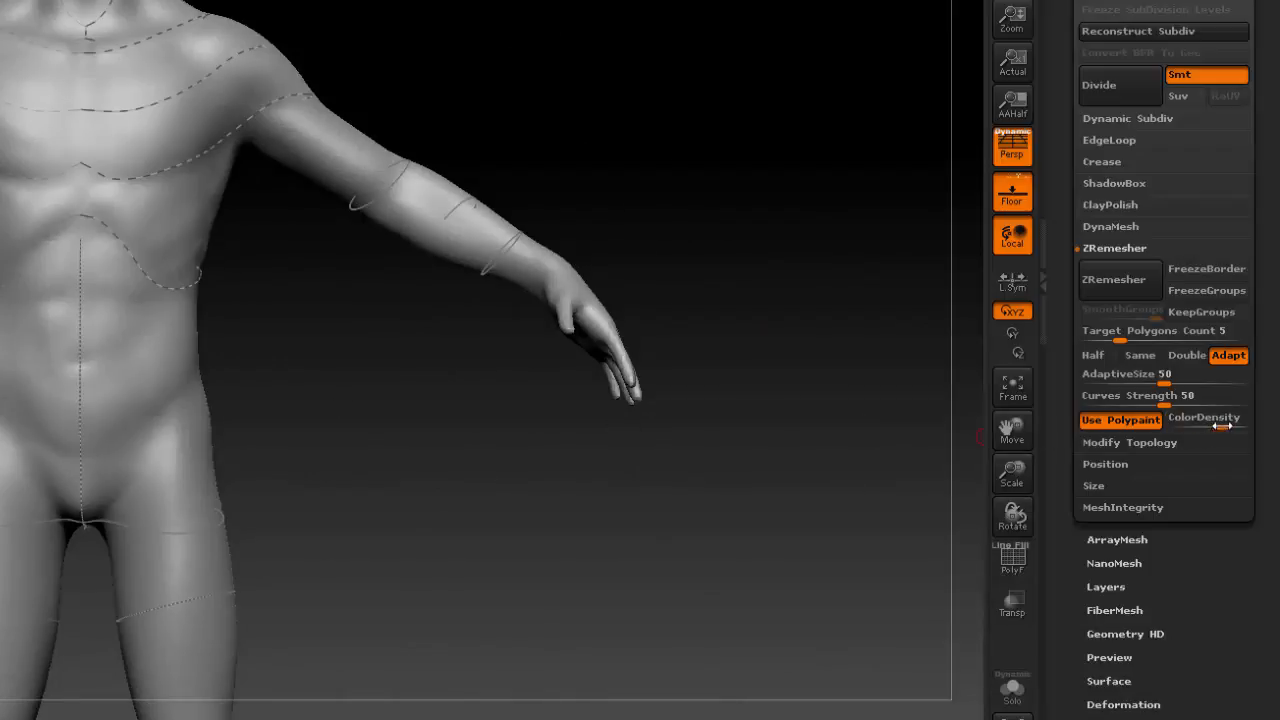
left_click_drag(1193, 430, 1204, 428)
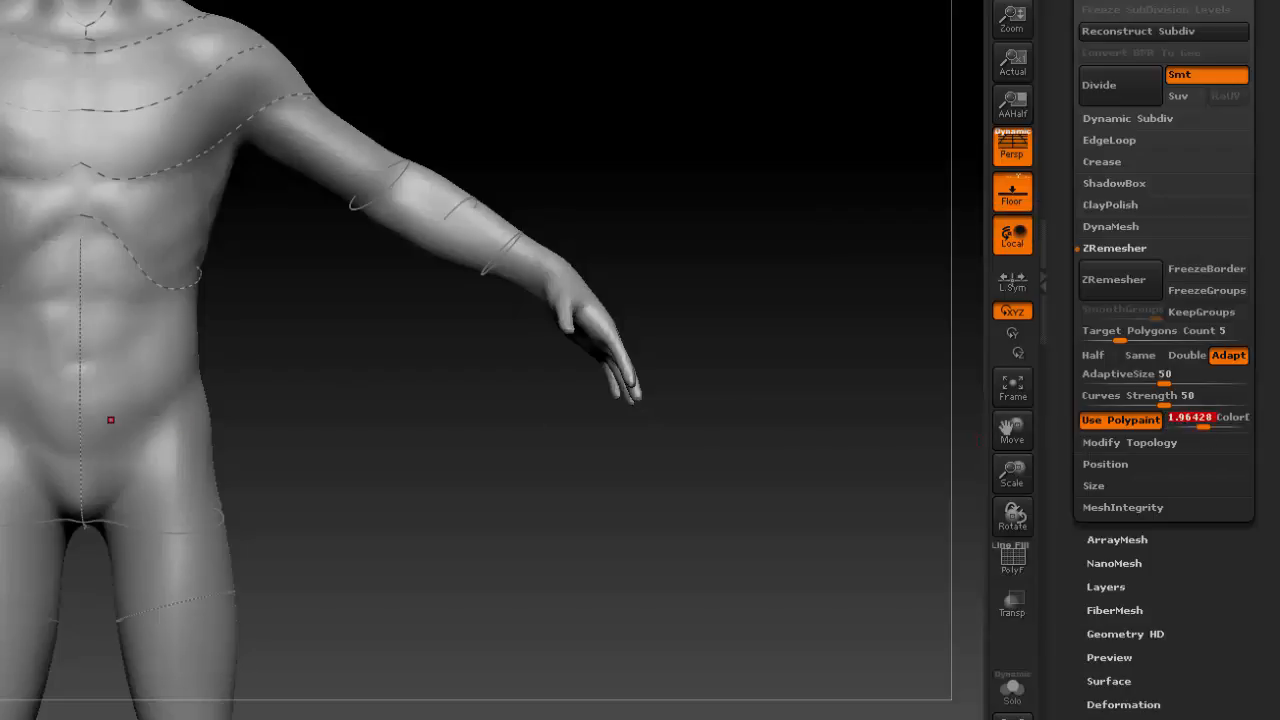
Paint the fingers and thumbs of both hands light red with mirrored strokes.
left_click_drag(346, 421, 352, 487, "alt")
left_click_drag(1019, 474, 1012, 545)
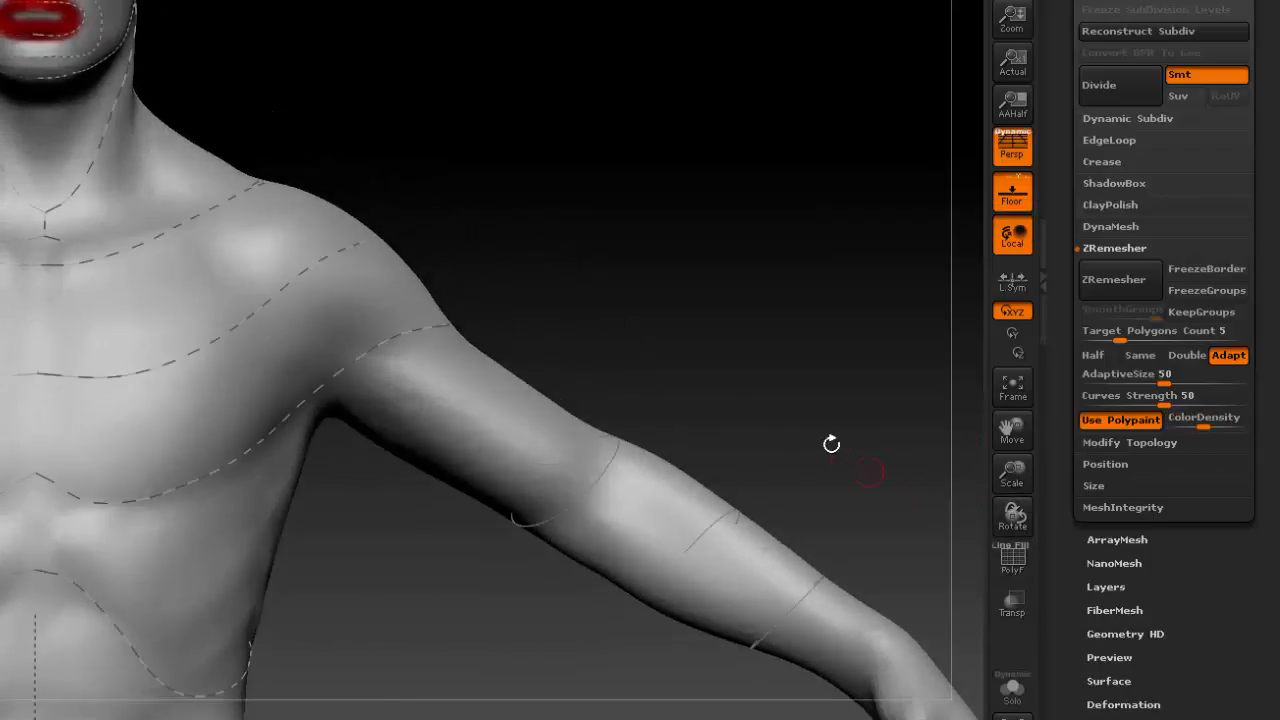
left_click_drag(831, 443, 523, 83, "alt")
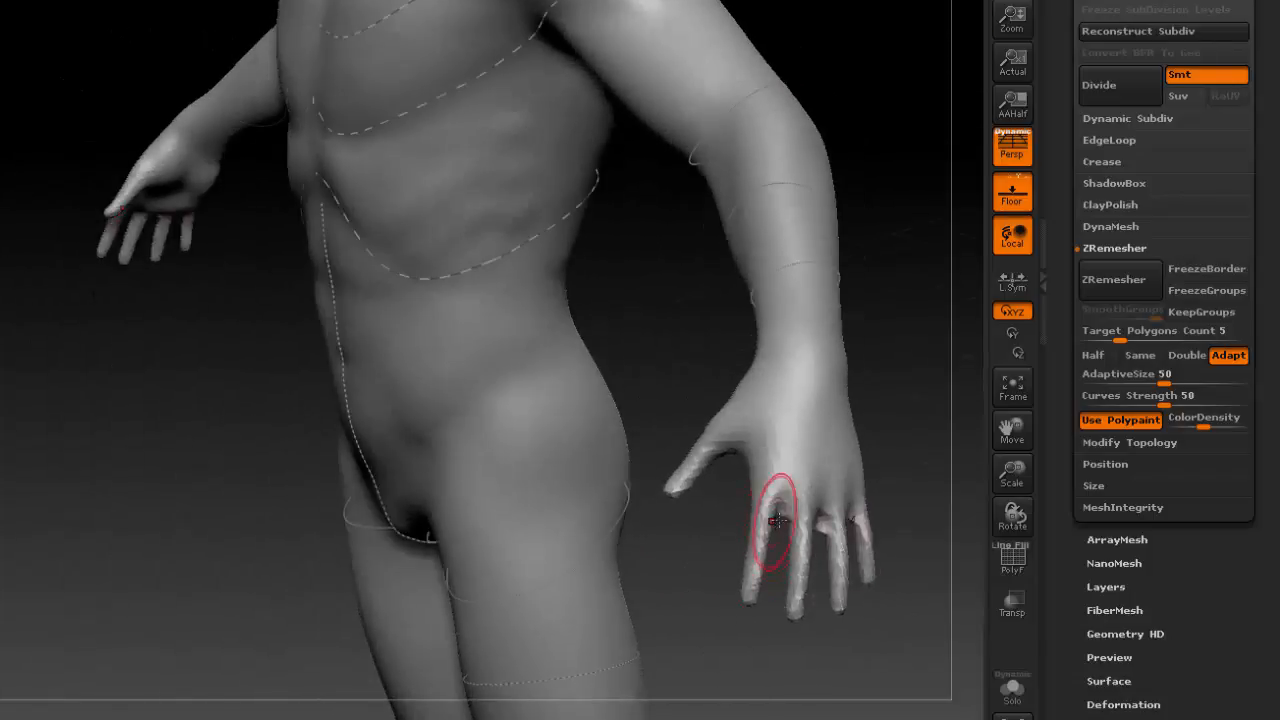
mouse_move(775, 485)
left_mouse_down()
mouse_move(750, 600)
mouse_move(800, 600)
left_mouse_up()
mouse_move(806, 524)
left_mouse_down()
mouse_move(838, 584)
mouse_move(867, 574)
left_mouse_up()
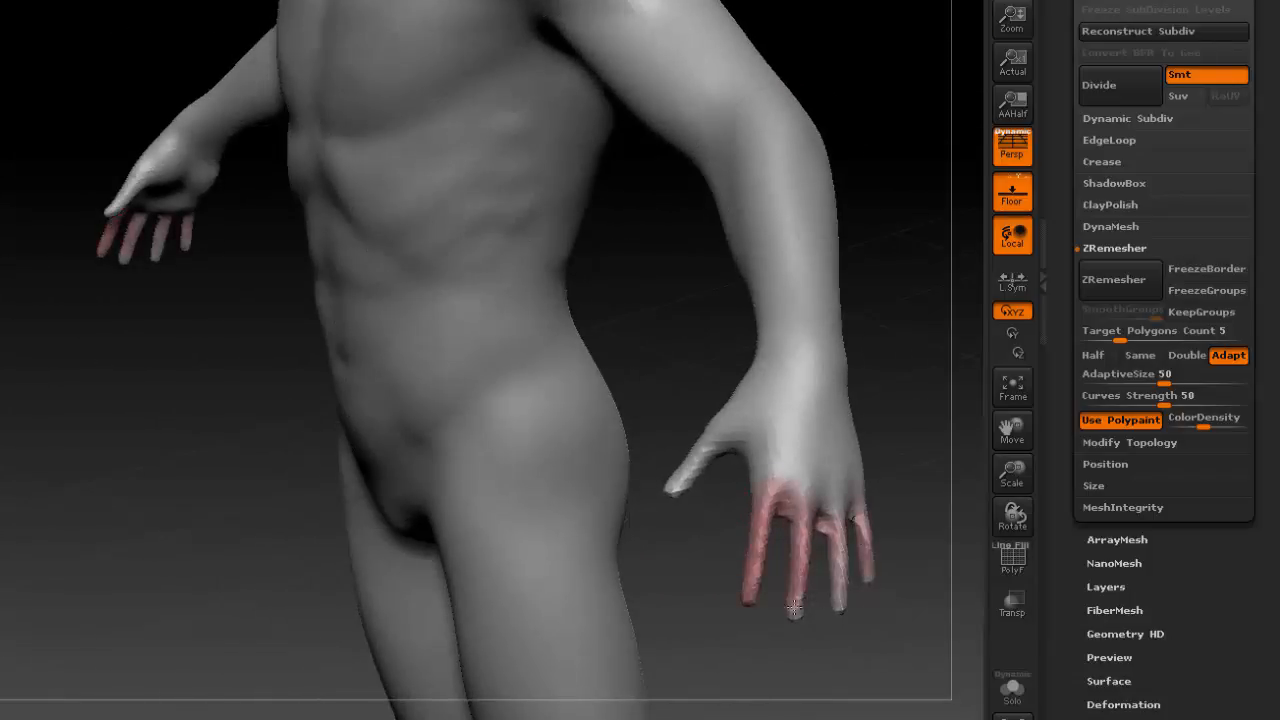
left_click_drag(795, 610, 839, 603)
left_click_drag(728, 450, 673, 491)
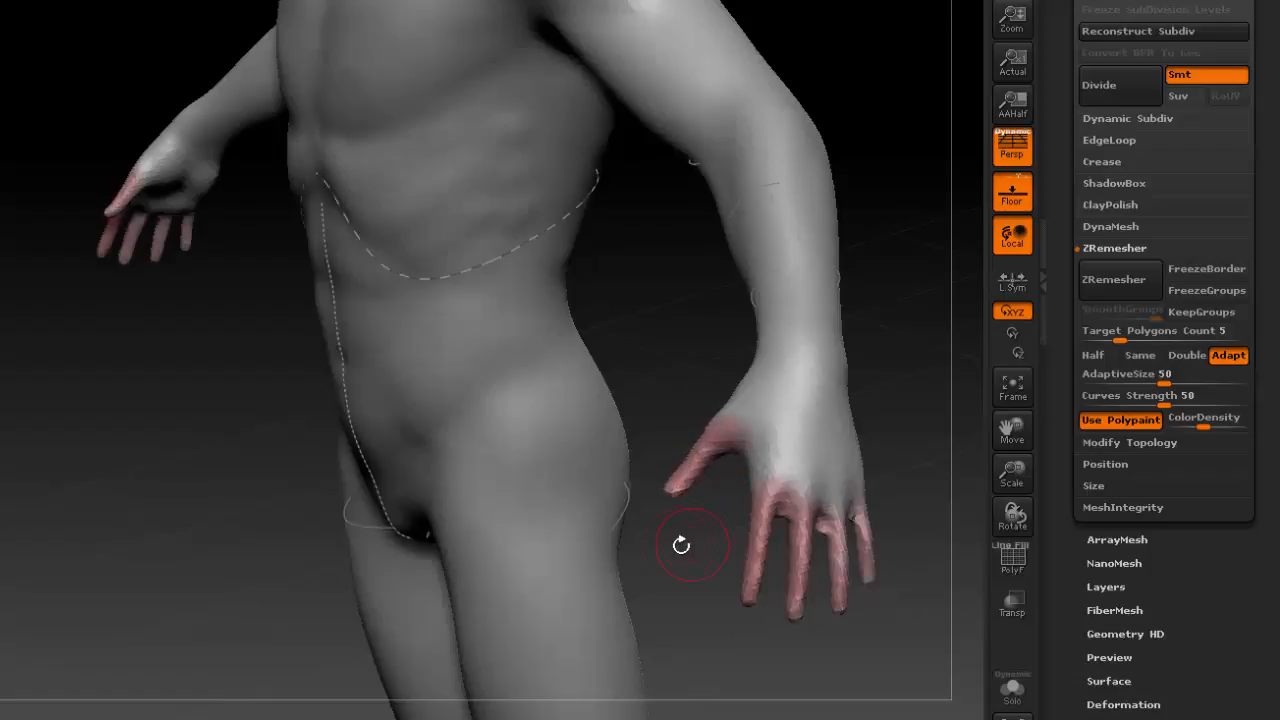
Paint mirrored light red bands beneath the pectorals to the upper arms, along the rib arch and across the collarbones.
mouse_move(680, 543)
left_mouse_down()
mouse_move(828, 424)
mouse_move(690, 466)
mouse_move(603, 470)
left_mouse_up()
left_click_drag(356, 481, 640, 500, "alt")
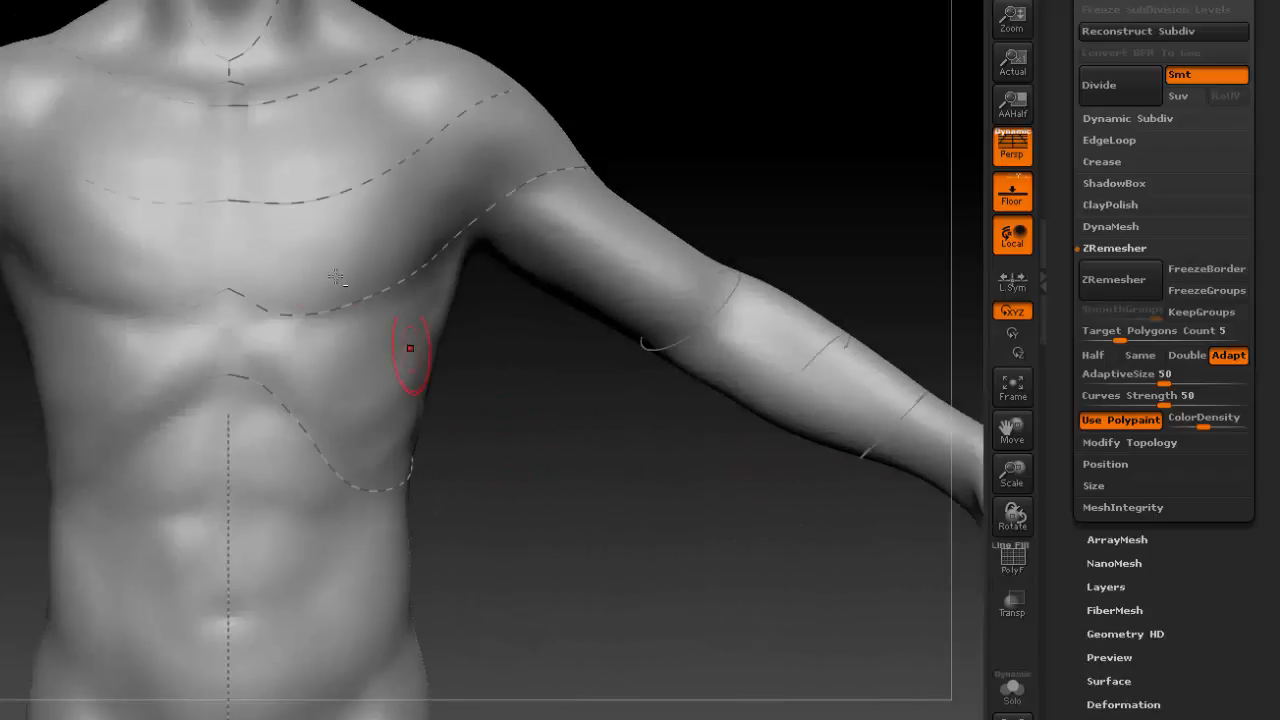
mouse_move(226, 290)
left_mouse_down()
mouse_move(300, 298)
mouse_move(412, 268)
mouse_move(580, 165)
left_mouse_up()
mouse_move(523, 488)
left_mouse_down()
mouse_move(558, 490)
mouse_move(537, 514)
left_mouse_up()
left_click_drag(266, 383, 355, 493)
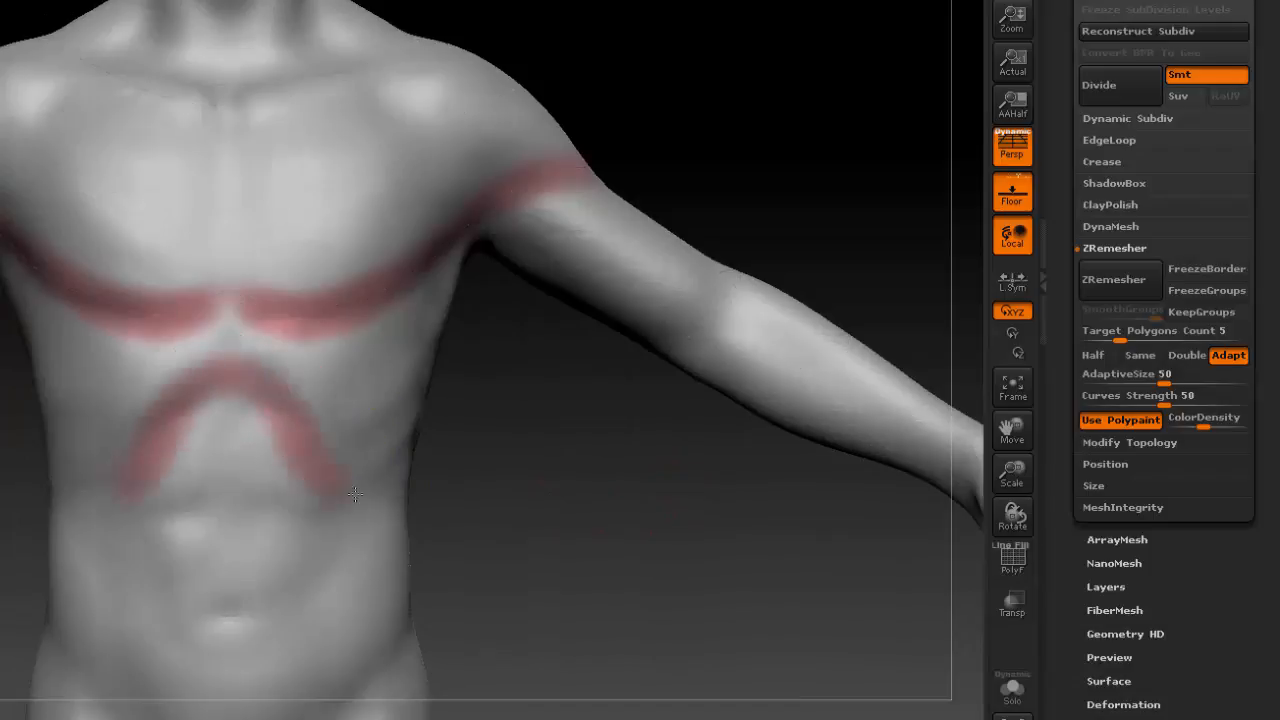
left_click_drag(503, 506, 394, 500)
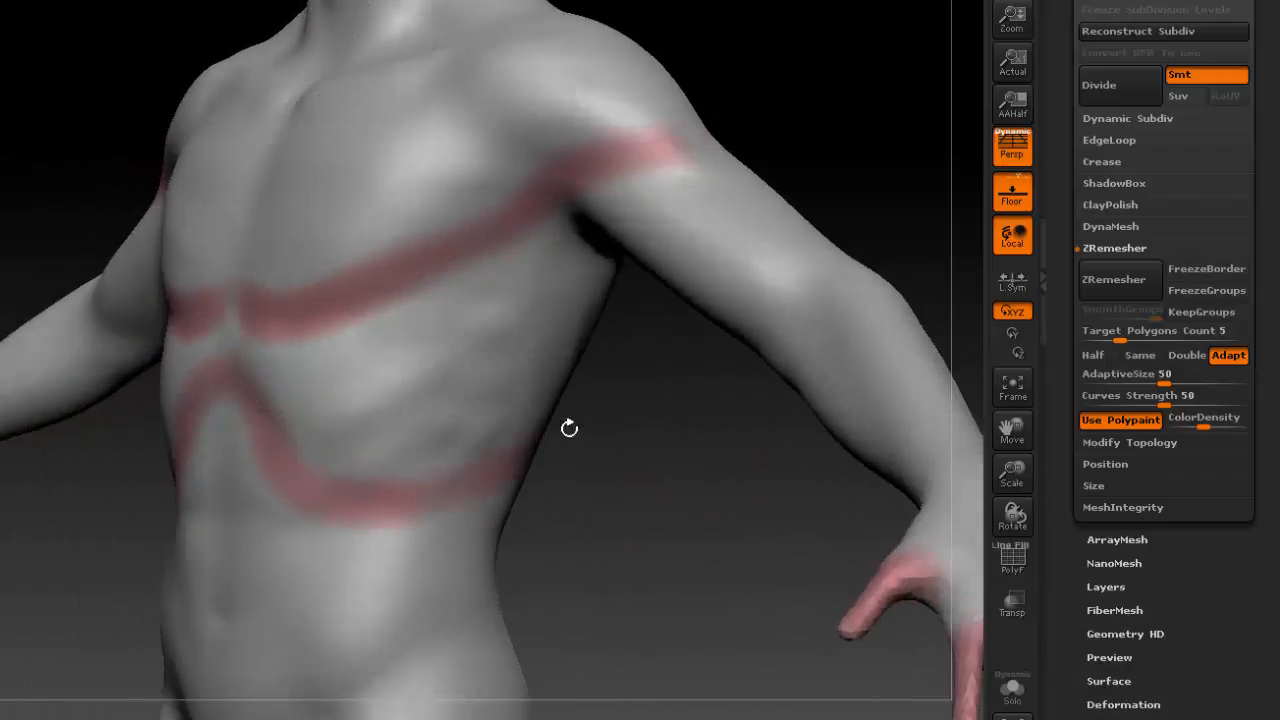
left_click_drag(582, 478, 662, 484)
left_click_drag(794, 60, 748, 337, "alt")
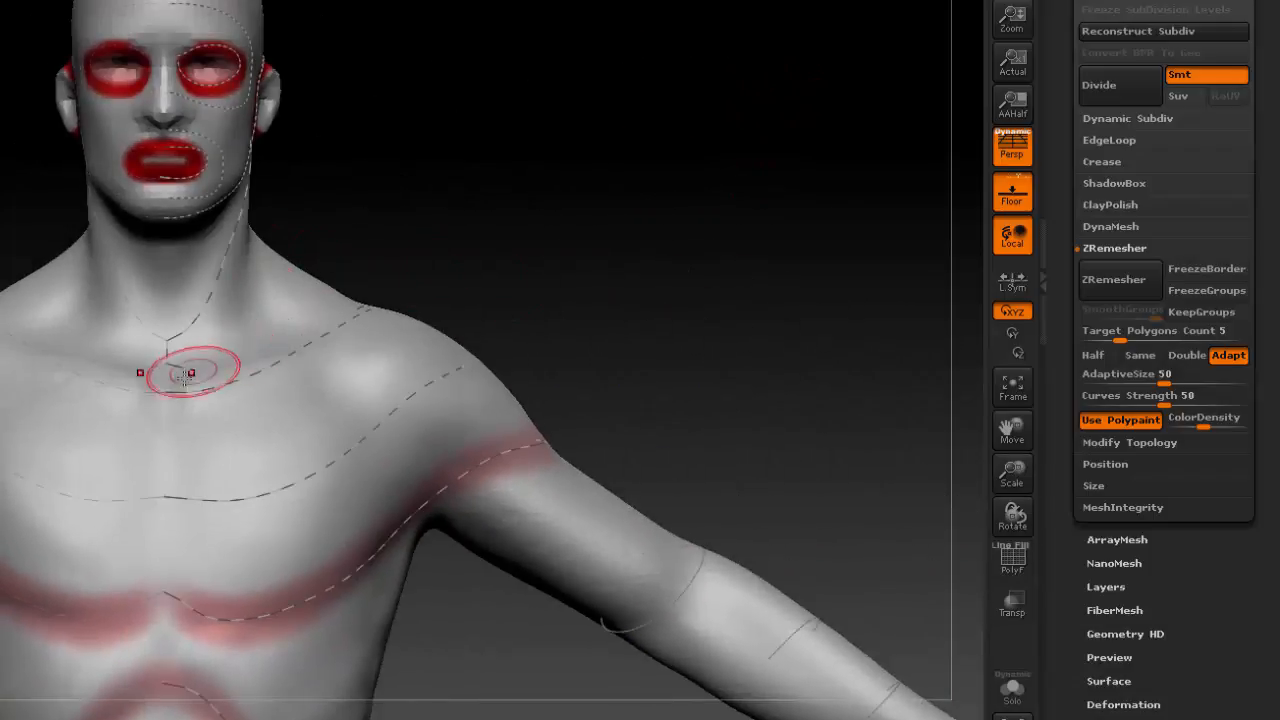
mouse_move(186, 375)
left_mouse_down()
mouse_move(250, 370)
mouse_move(380, 310)
left_mouse_up()
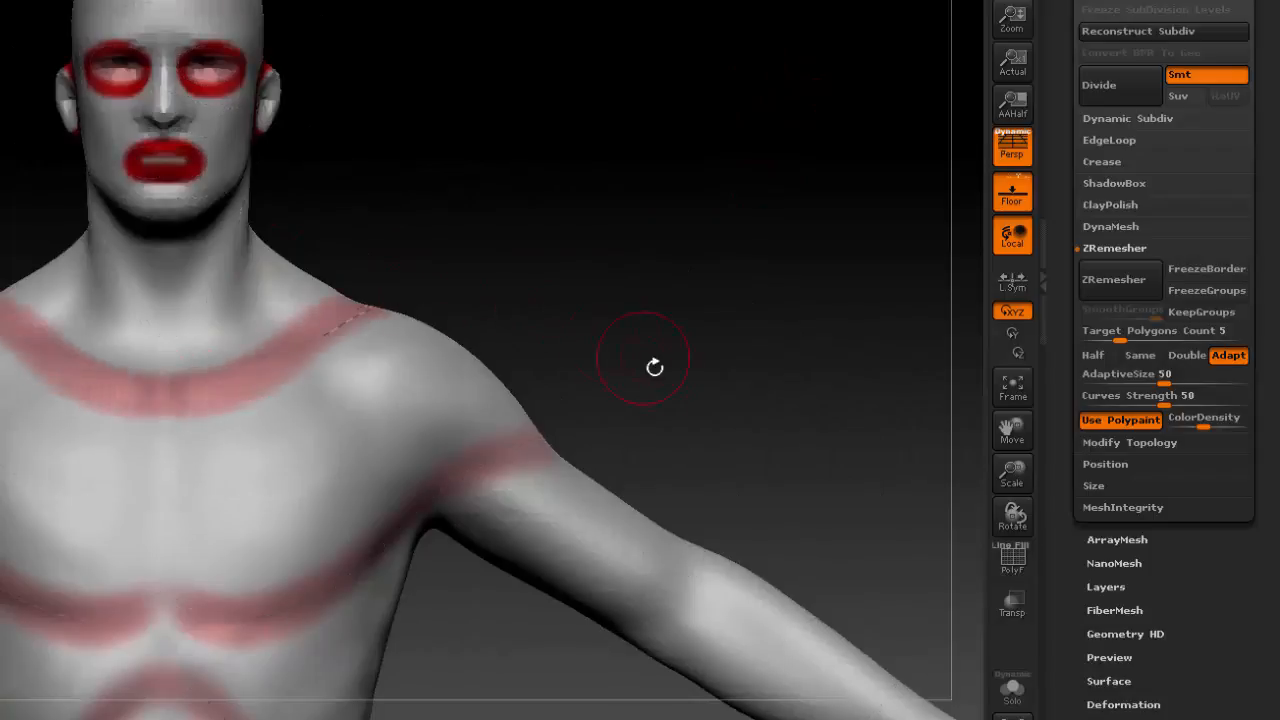
Set ZRemesher's Target Polygons Count to 1.396 and remesh the body symmetrically.
left_click_drag(662, 350, 751, 60, "alt")
left_click_drag(617, 518, 600, 695, "alt")
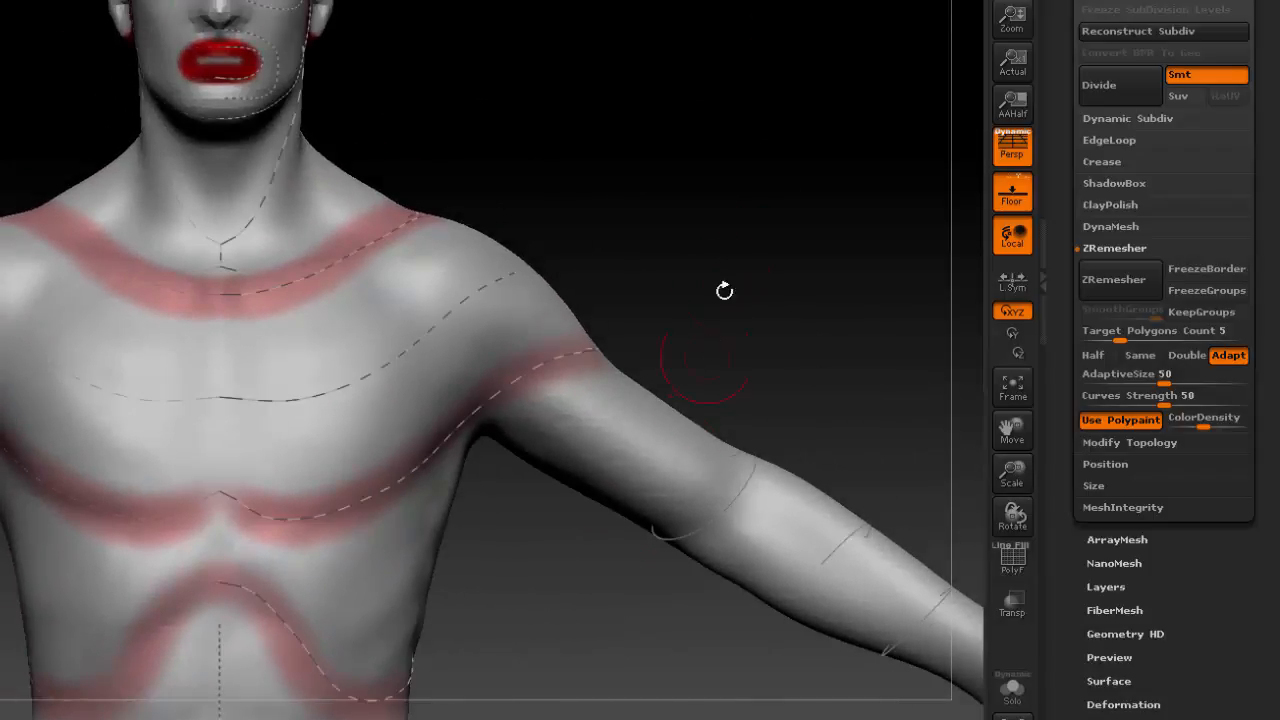
left_click_drag(751, 222, 760, 325, "alt")
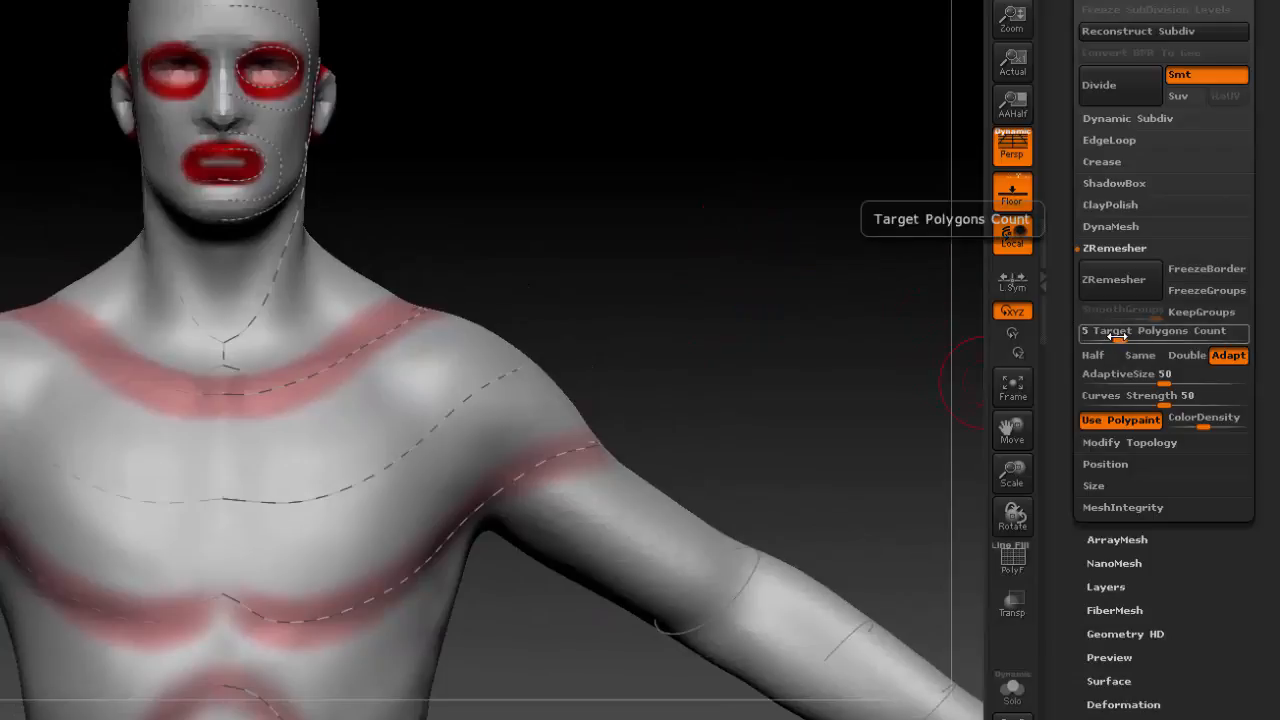
left_click_drag(1117, 337, 1100, 340)
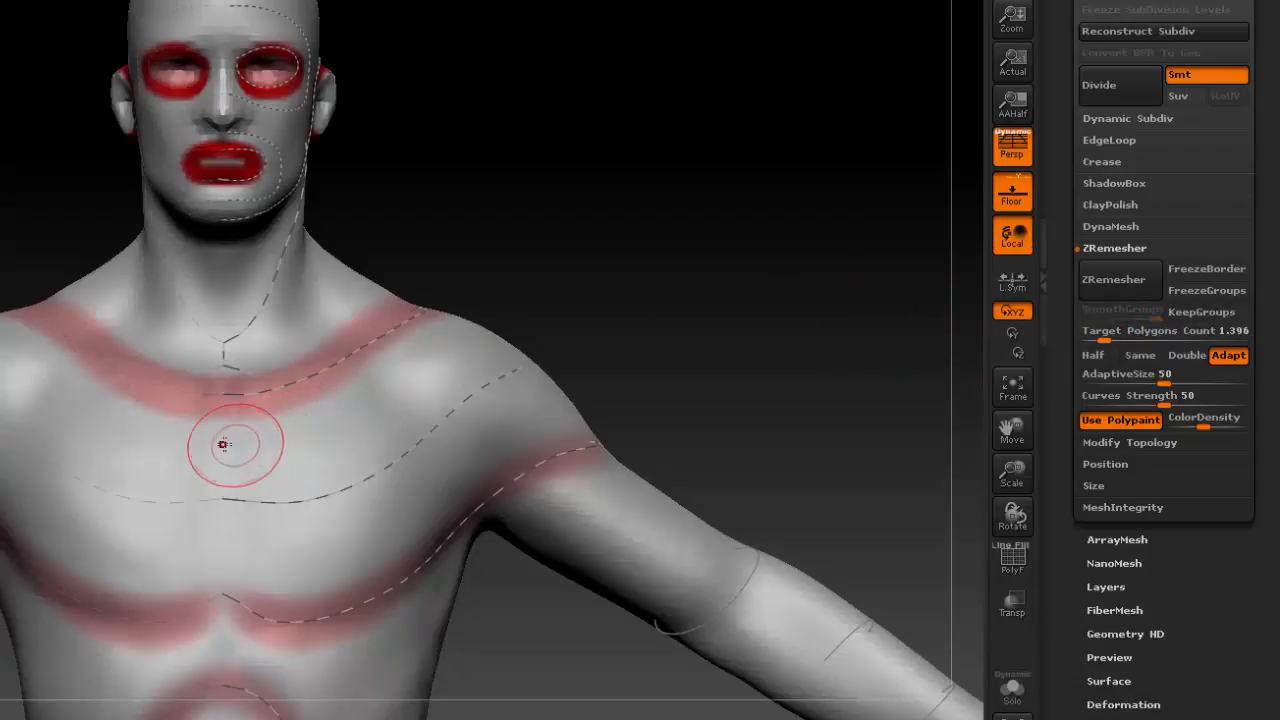
key("x")
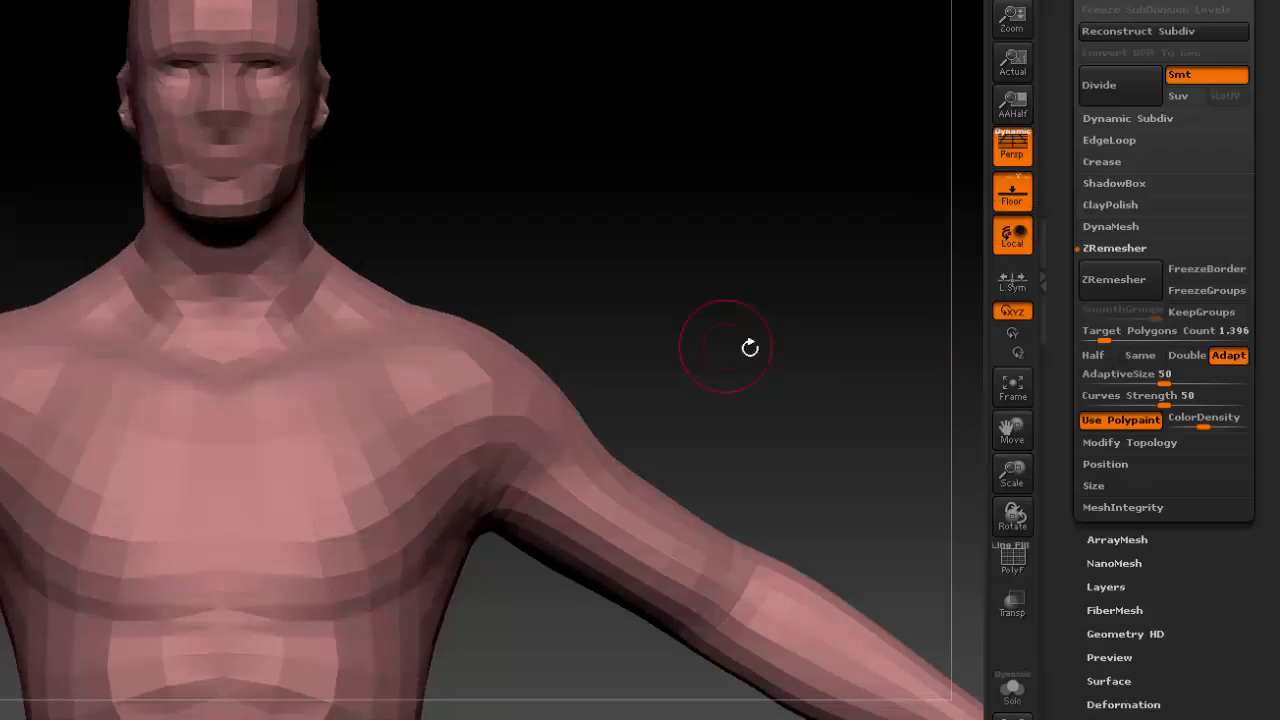
Show the polyframe and trace the edge loops across the chest, rib arch, arm and collarbone to check them against the guide curves.
left_click_drag(805, 432, 788, 332, "alt")
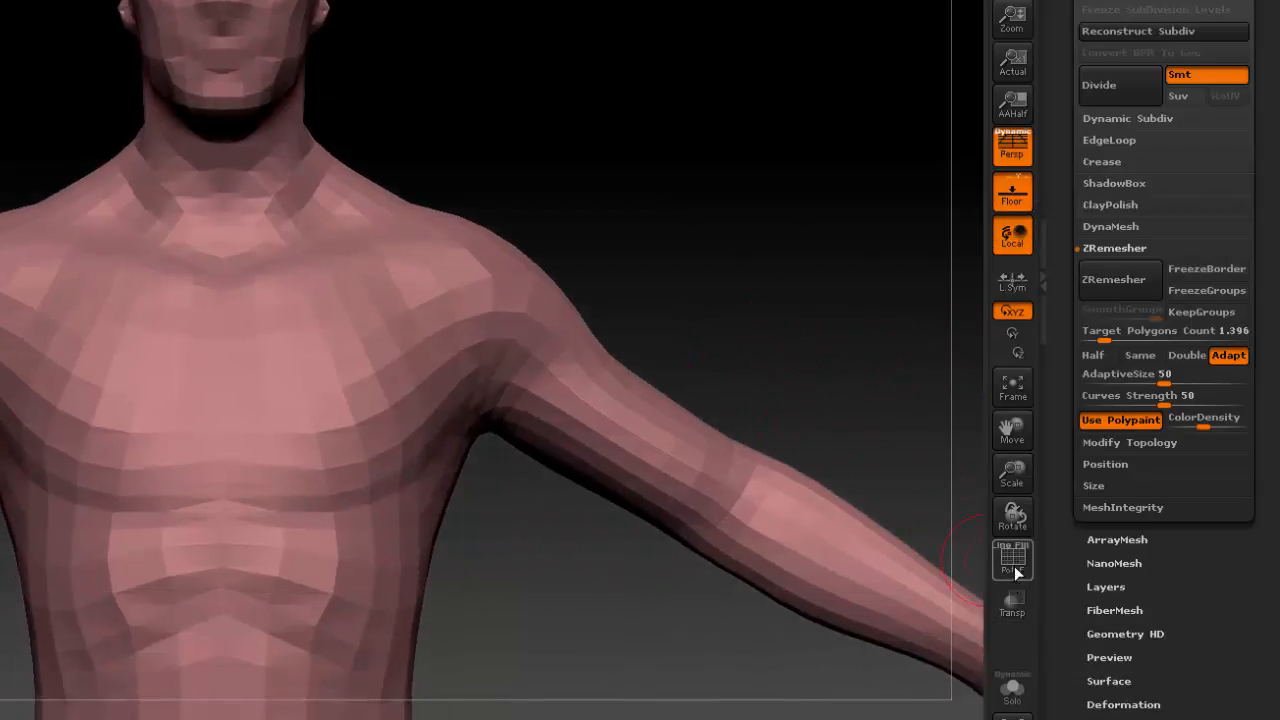
left_click(1013, 558)
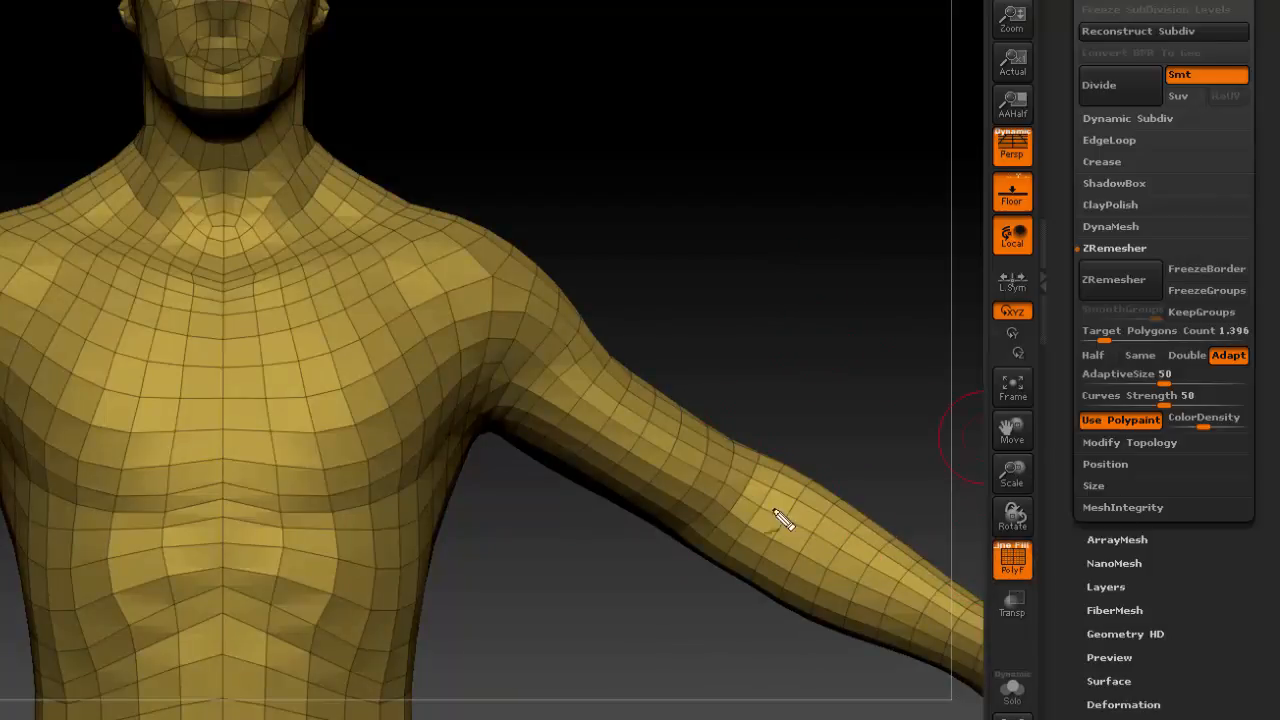
mouse_move(220, 494)
left_mouse_down()
mouse_move(305, 507)
mouse_move(426, 477)
mouse_move(576, 330)
mouse_move(581, 296)
left_mouse_up()
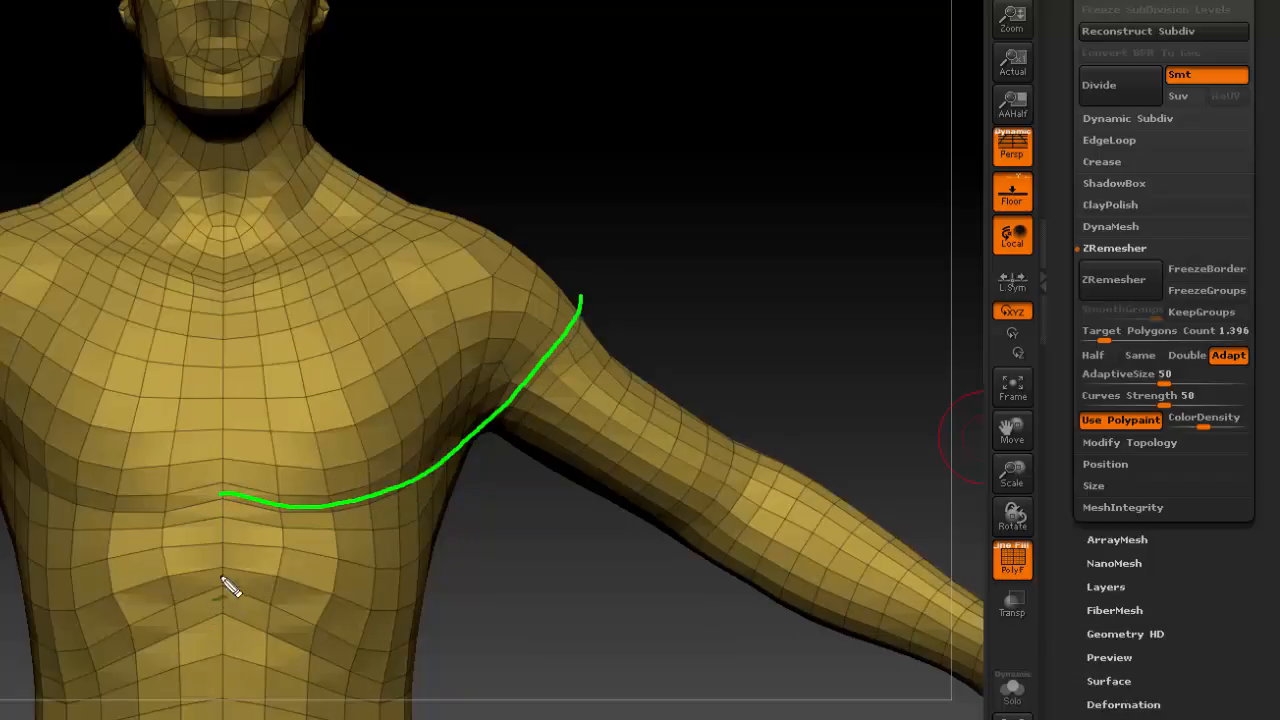
left_click_drag(221, 571, 416, 652)
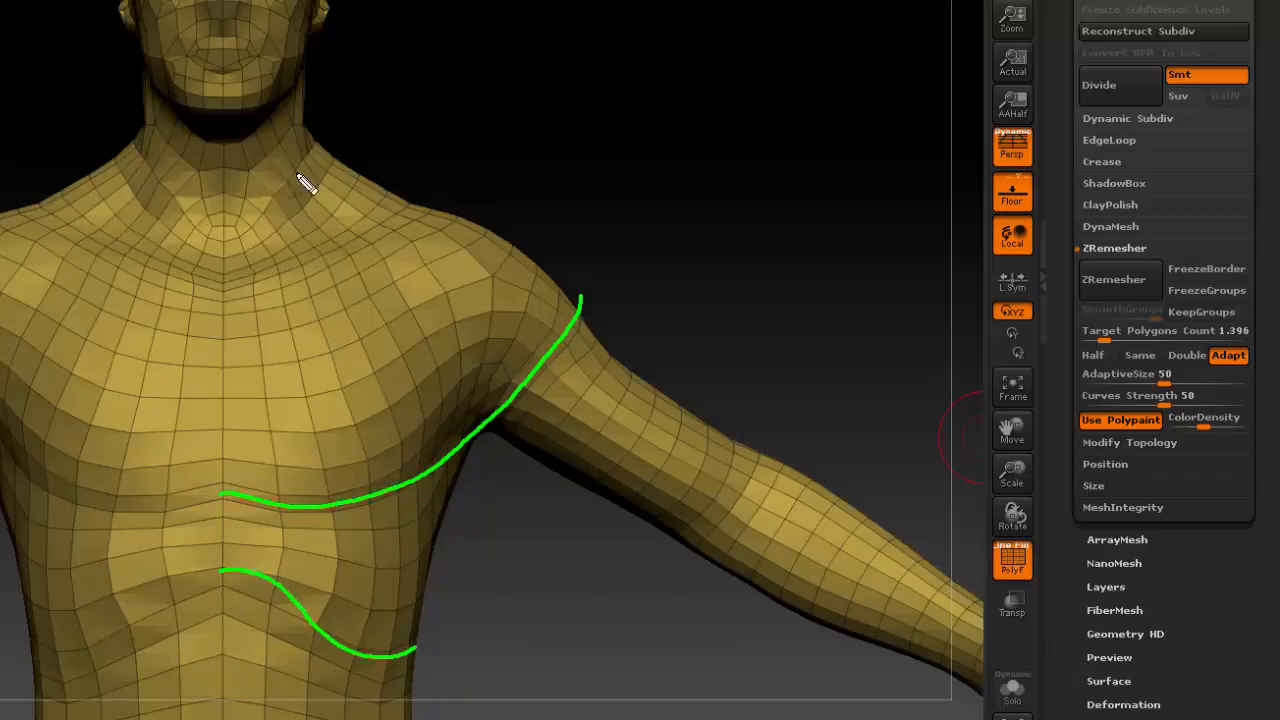
mouse_move(760, 456)
left_mouse_down()
mouse_move(729, 526)
mouse_move(687, 567)
left_mouse_up()
left_click_drag(878, 520, 787, 627)
left_click_drag(934, 567, 851, 654)
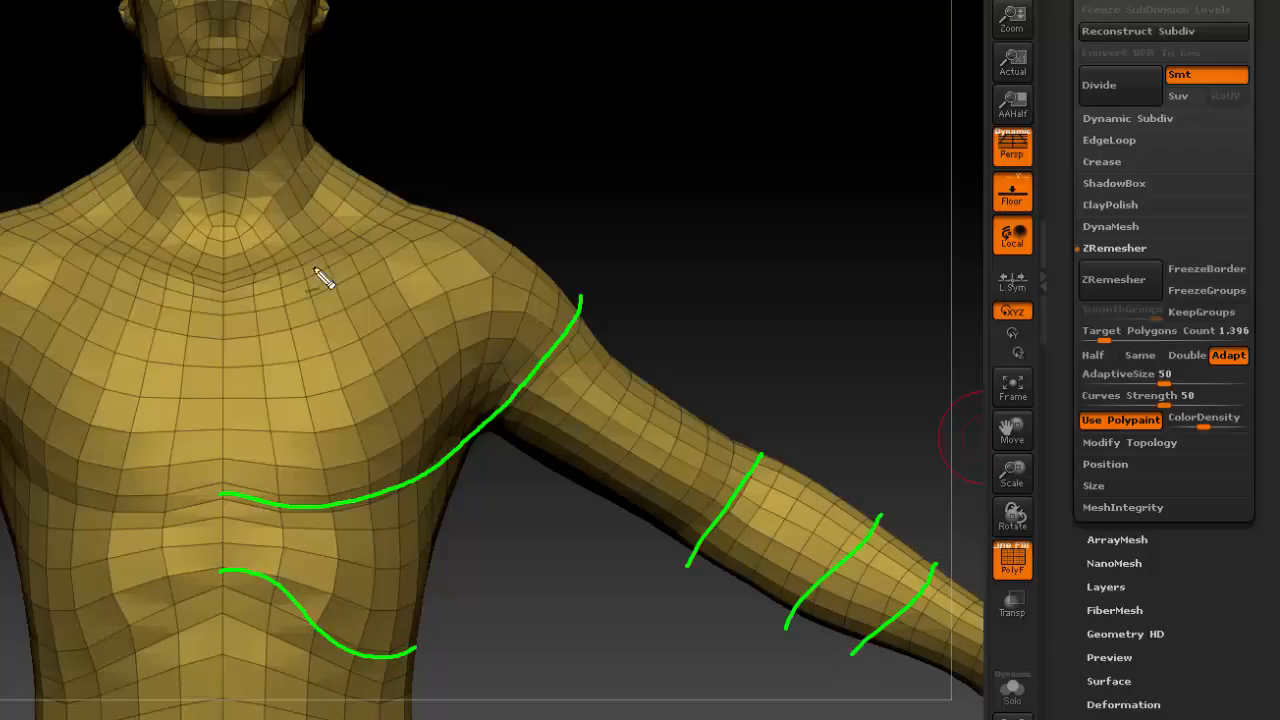
mouse_move(226, 272)
left_mouse_down()
mouse_move(355, 240)
mouse_move(408, 200)
left_mouse_up()
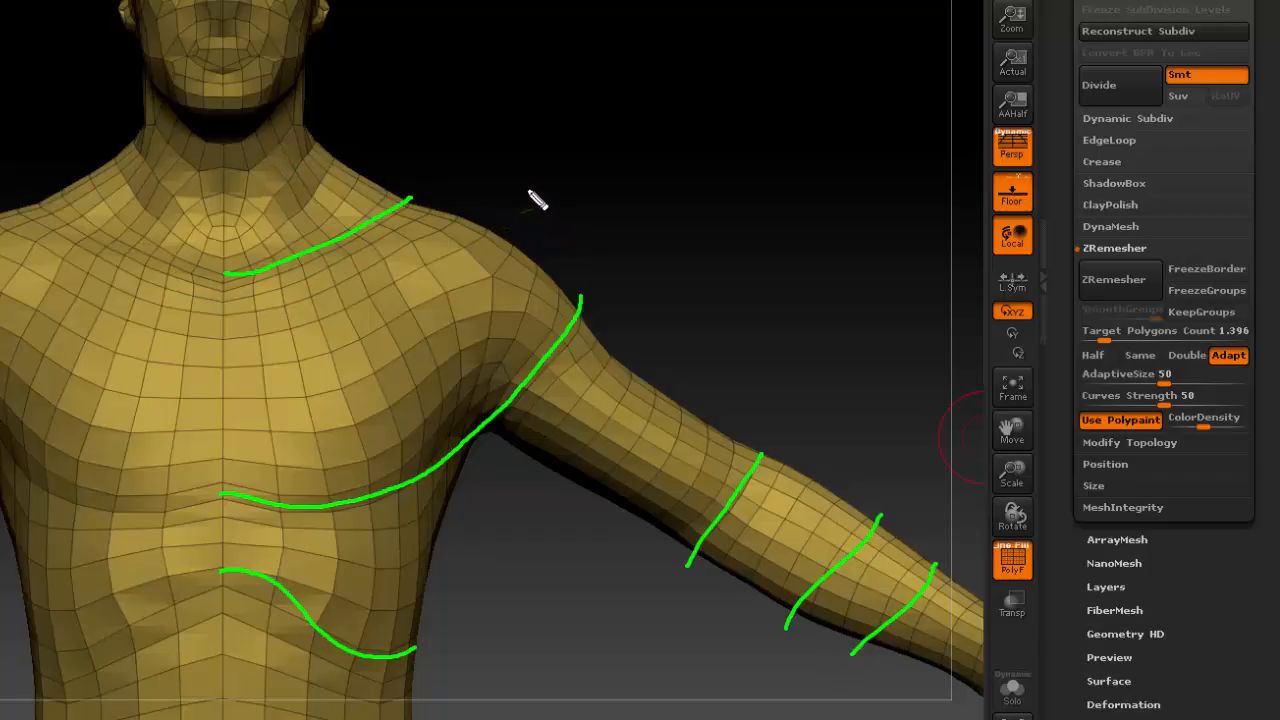
key("Escape")
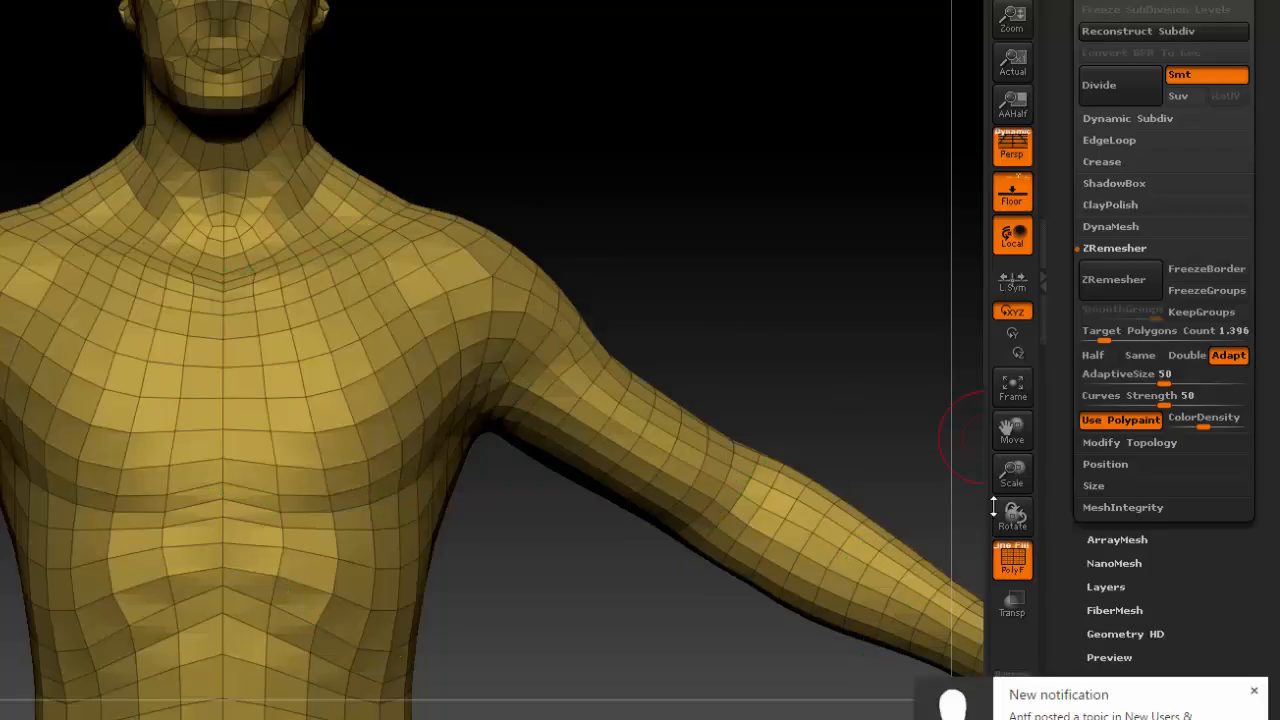
Examine the remeshed face's topology, tracing the edge loops around the left eye and the mouth.
left_click_drag(794, 284, 750, 490)
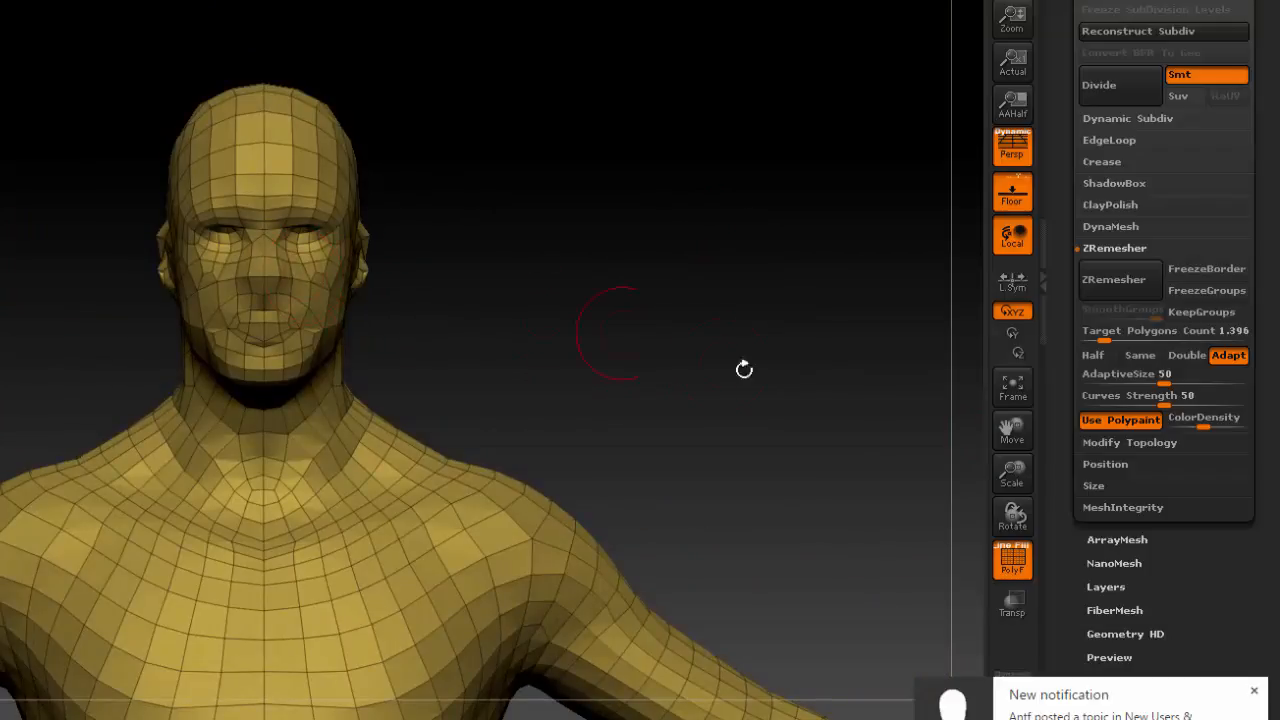
left_click_drag(1004, 476, 1022, 555)
left_click_drag(624, 230, 613, 411, "alt")
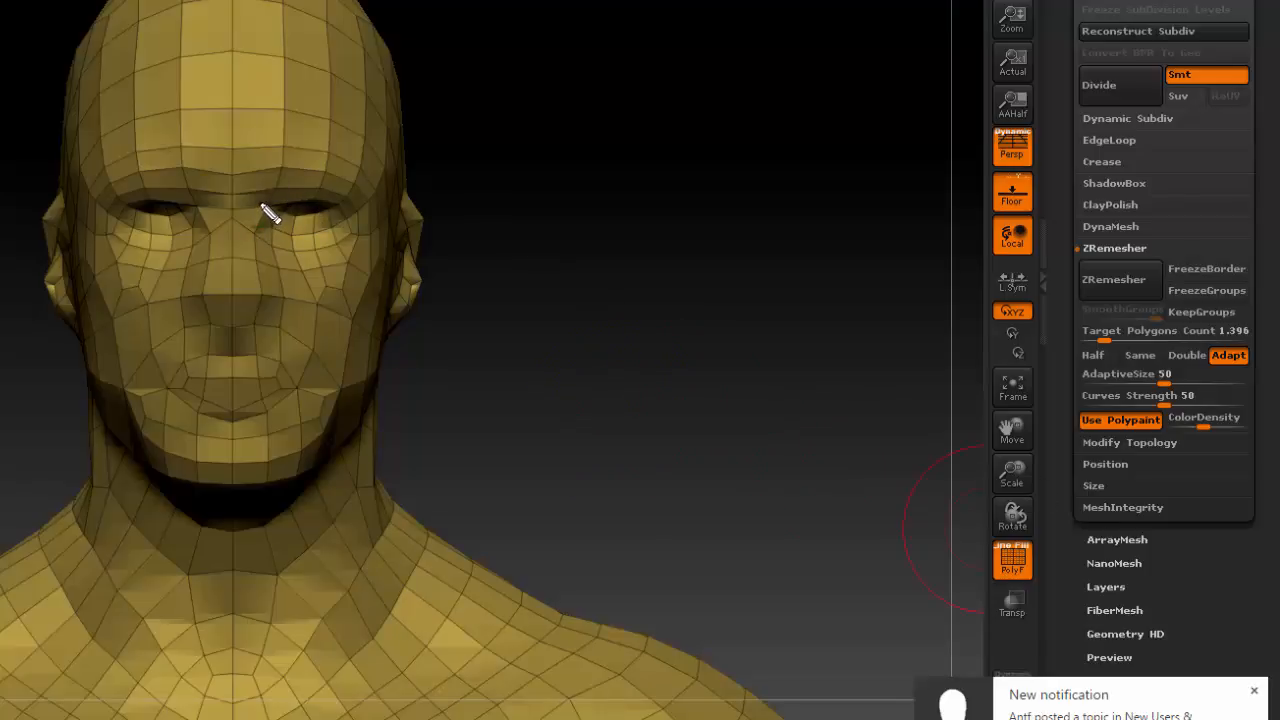
mouse_move(262, 206)
left_mouse_down()
mouse_move(335, 198)
mouse_move(348, 258)
mouse_move(268, 245)
mouse_move(258, 218)
left_mouse_up()
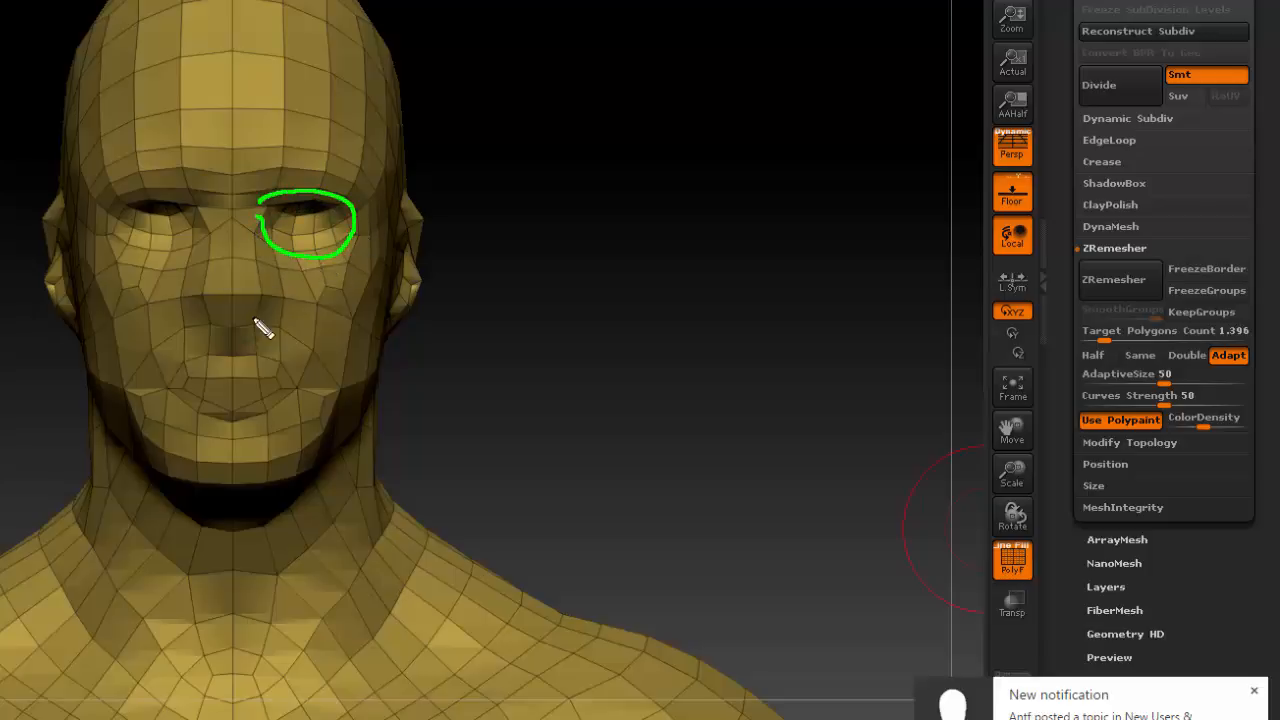
mouse_move(221, 344)
left_mouse_down()
mouse_move(278, 353)
mouse_move(256, 418)
mouse_move(203, 410)
left_mouse_up()
key("Escape")
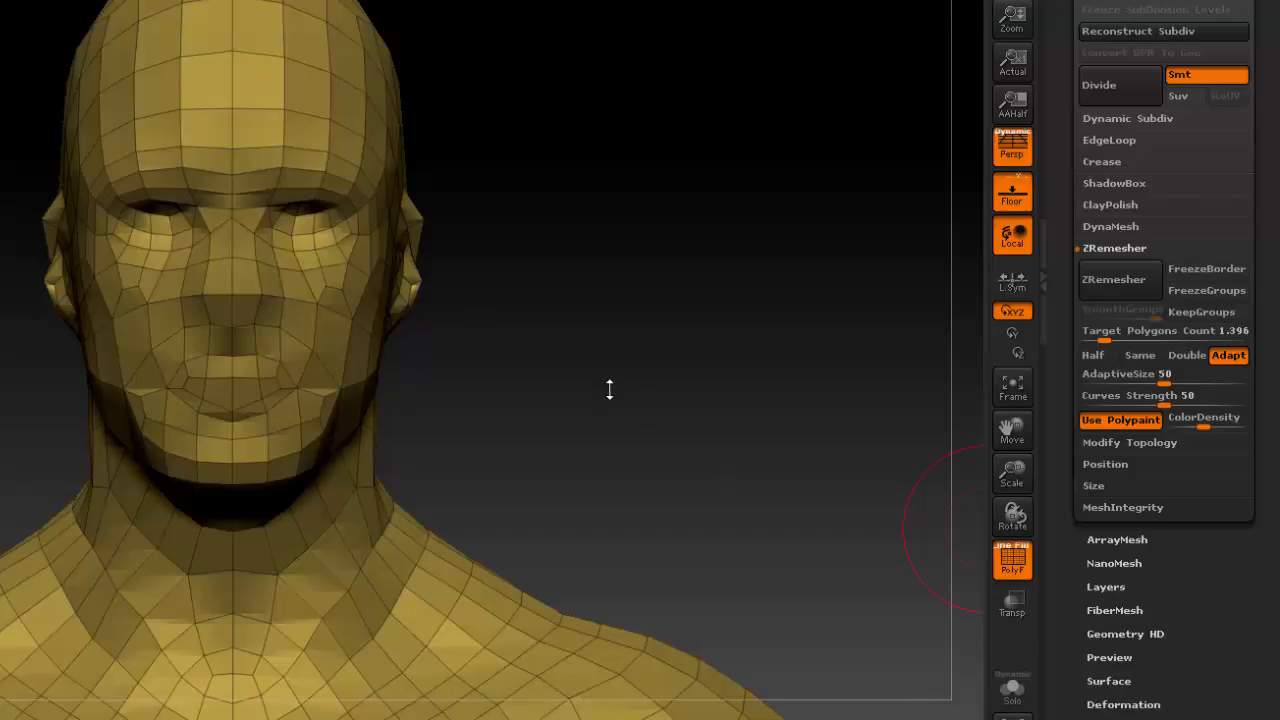
left_click_drag(610, 390, 714, 377)
left_click_drag(1020, 475, 972, 424)
left_click_drag(575, 537, 648, 148, "alt")
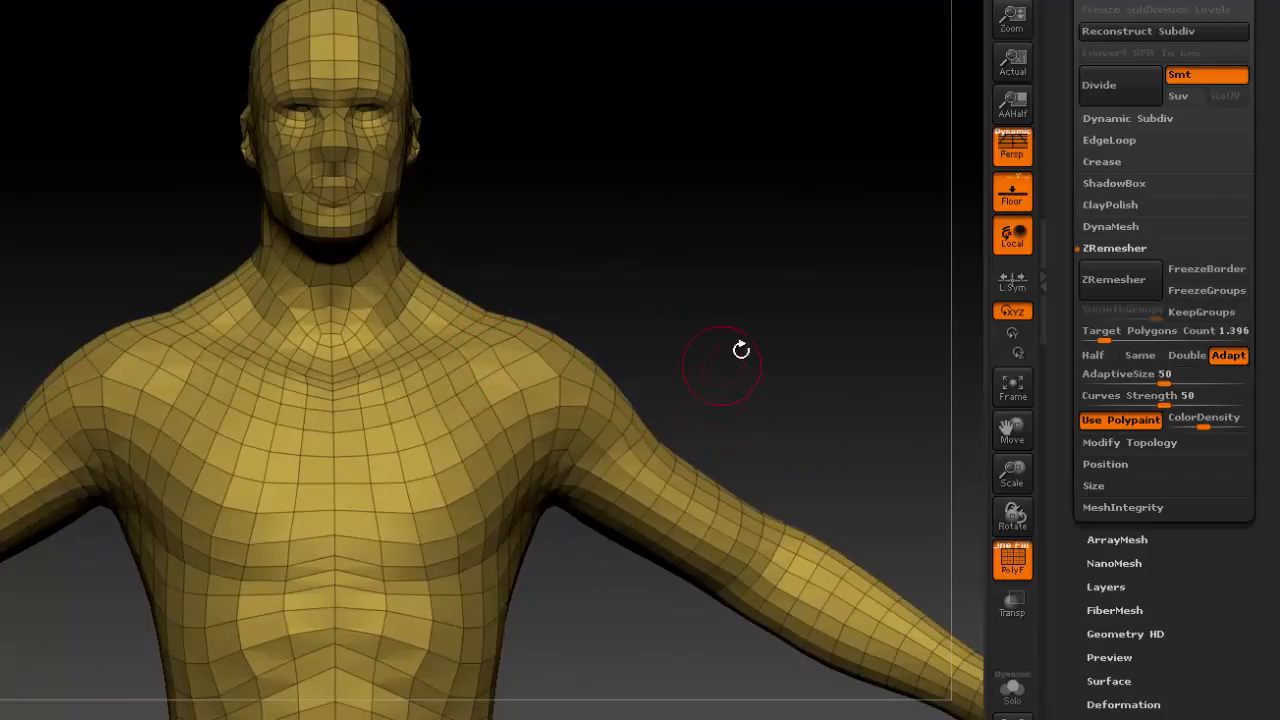
Subdivide the remeshed body to smooth its surface.
left_click_drag(1212, 588, 1208, 718)
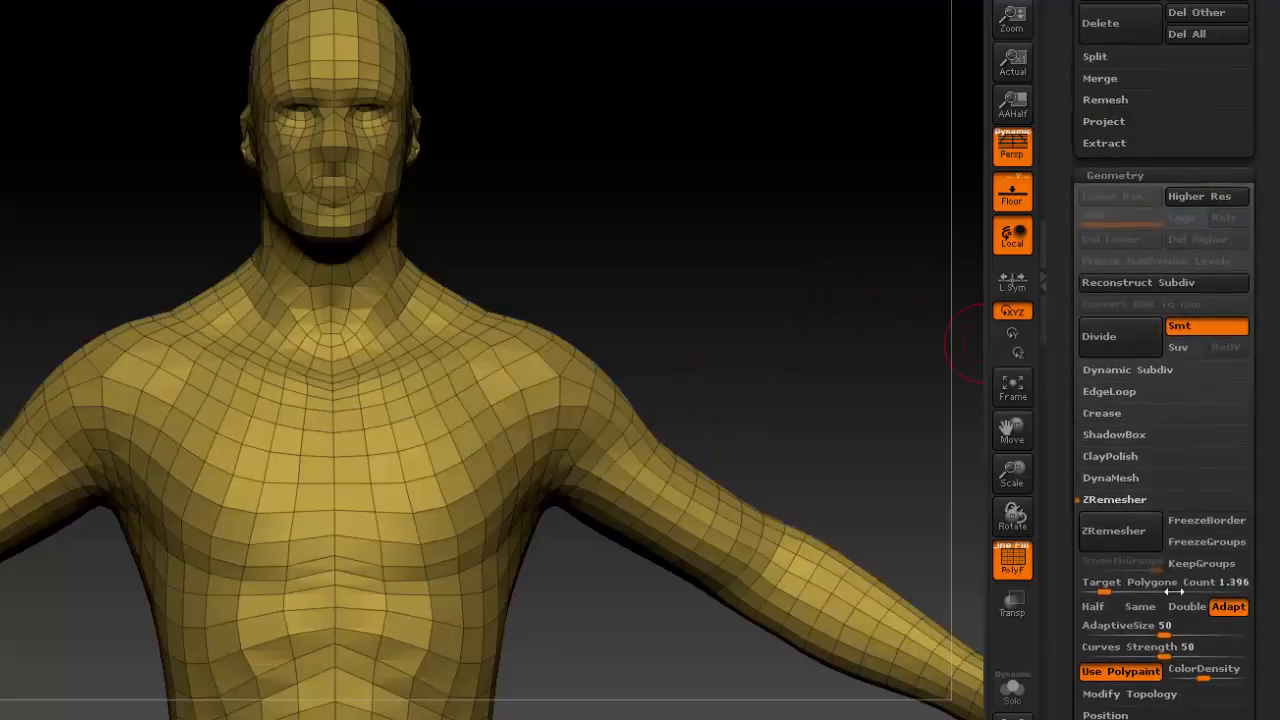
left_click(1113, 173)
left_click_drag(1231, 223, 1214, 406)
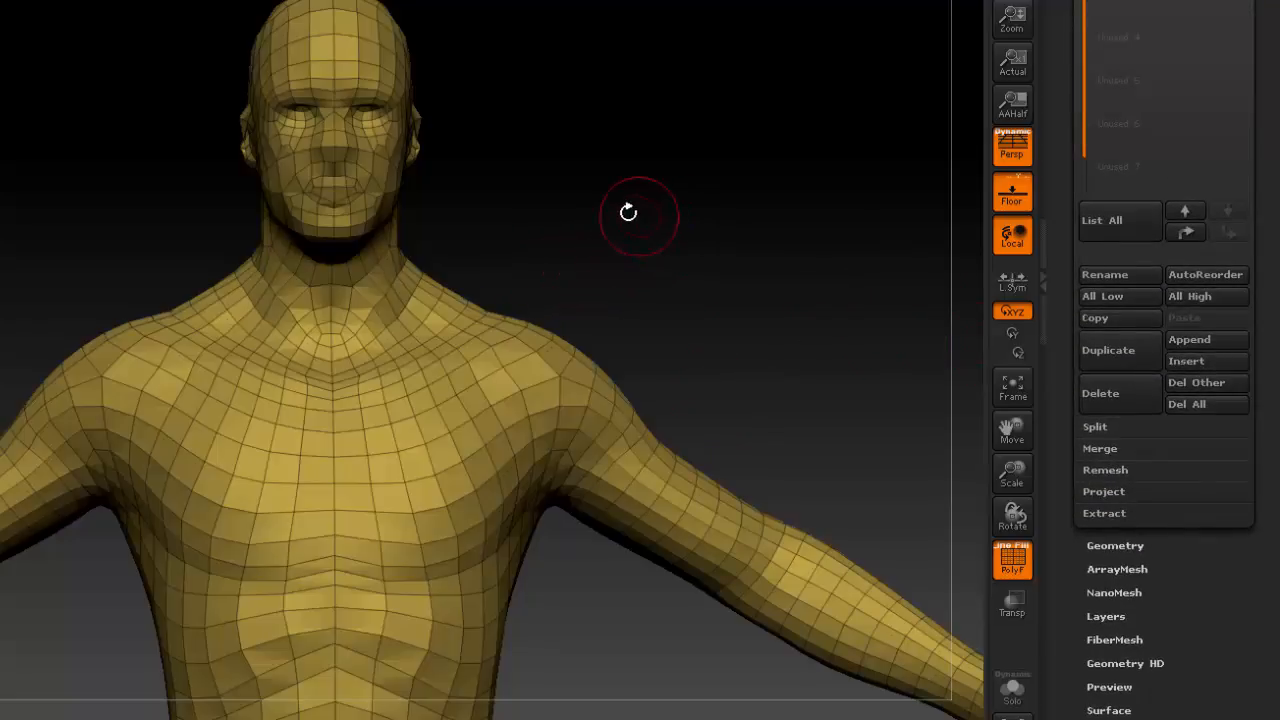
key("ctrl+d")
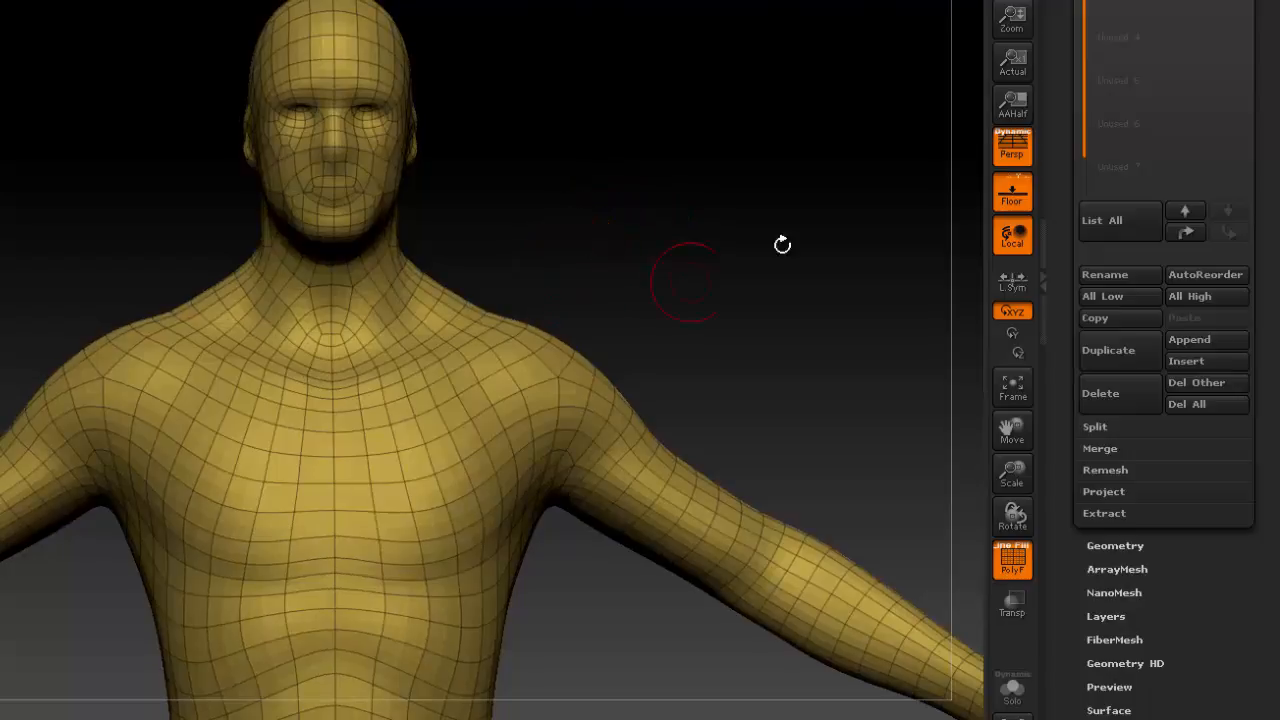
Make the original high-poly body subtool visible together with the subdivided remesh.
mouse_move(1256, 131)
left_mouse_down()
mouse_move(1257, 102)
mouse_move(1257, 147)
left_mouse_up()
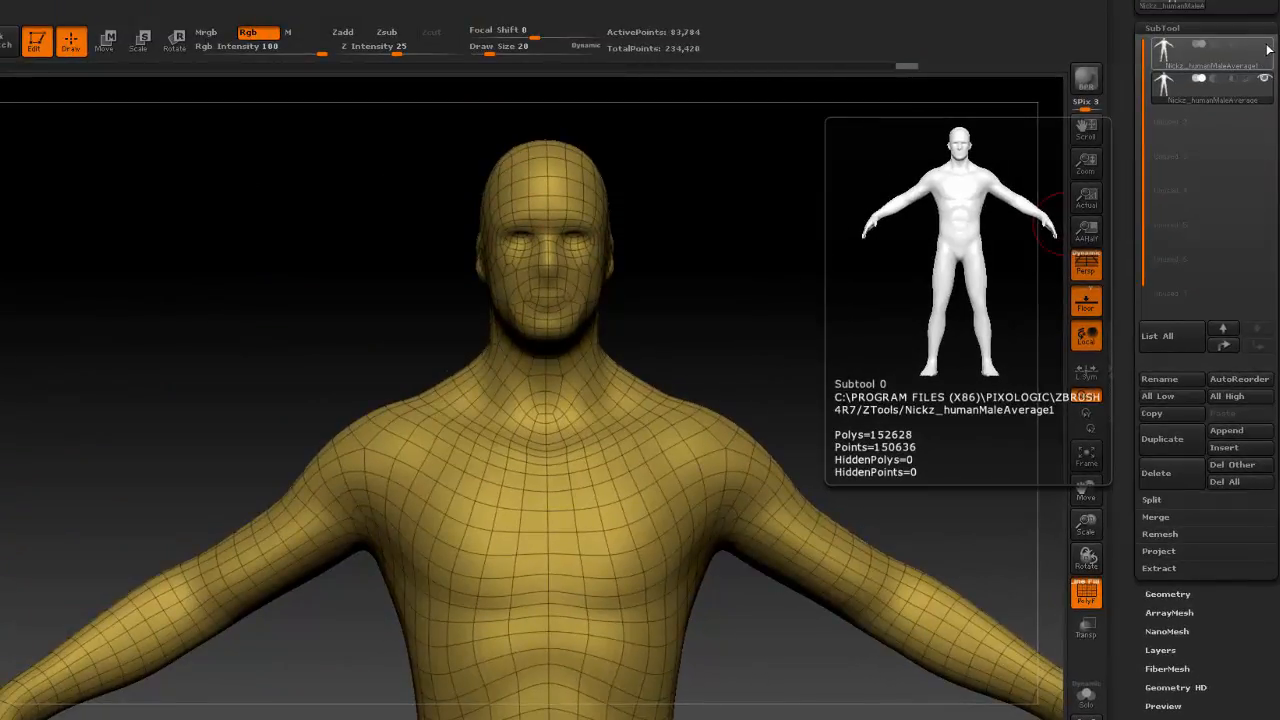
left_click(1265, 48)
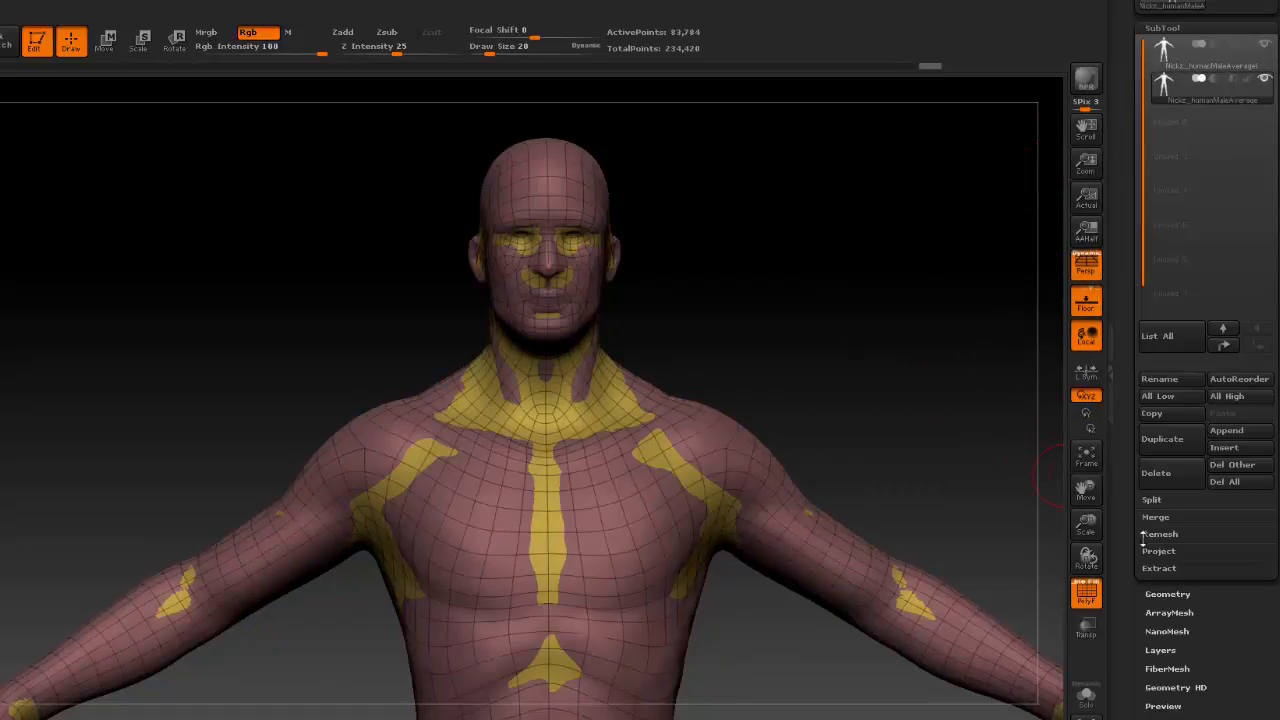
left_click_drag(1270, 611, 1254, 446)
left_click(1260, 613)
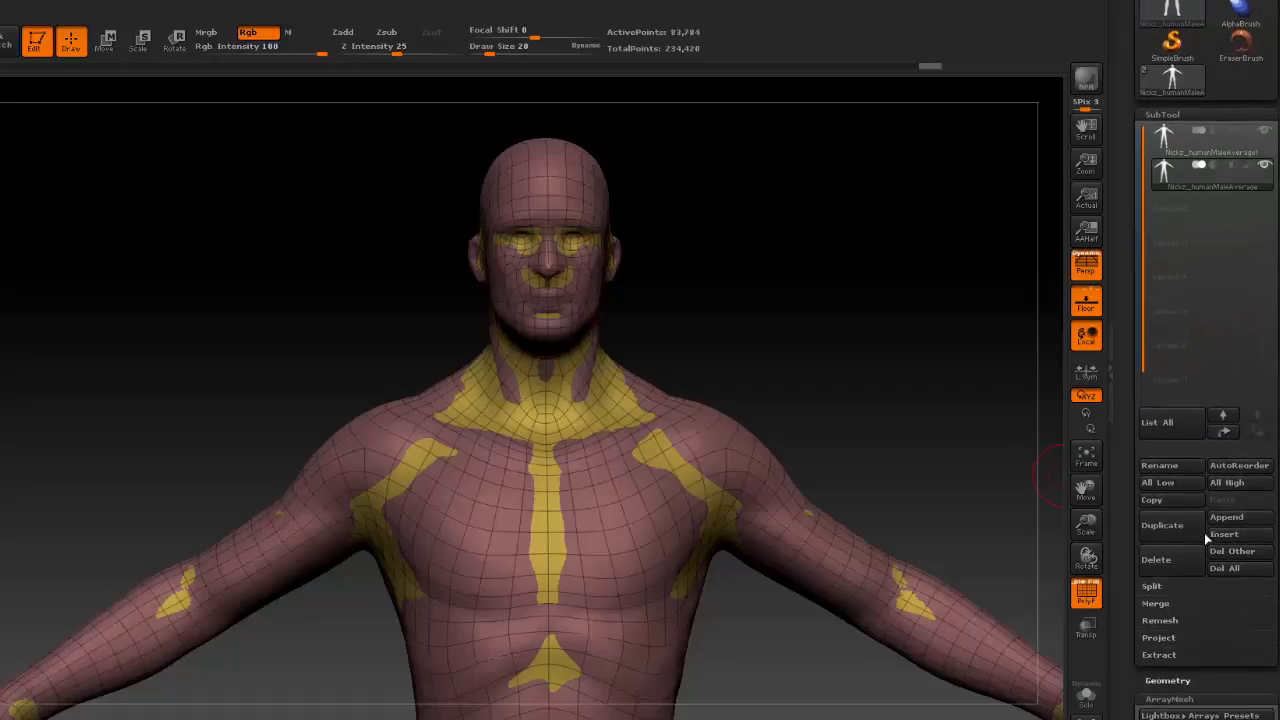
Isolate the remeshed body, project the original body's detail onto it, and subdivide it once more for finer detail.
left_click(1090, 693)
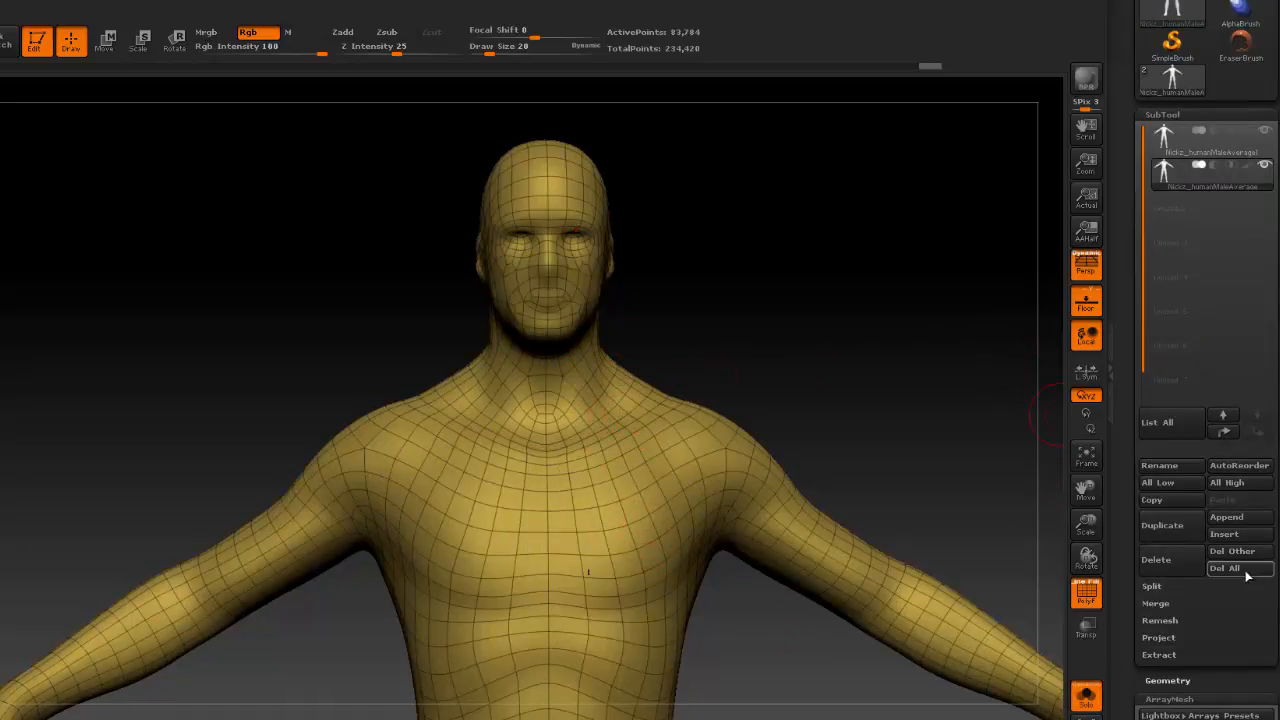
left_click_drag(1277, 574, 1277, 398)
left_click(1157, 462)
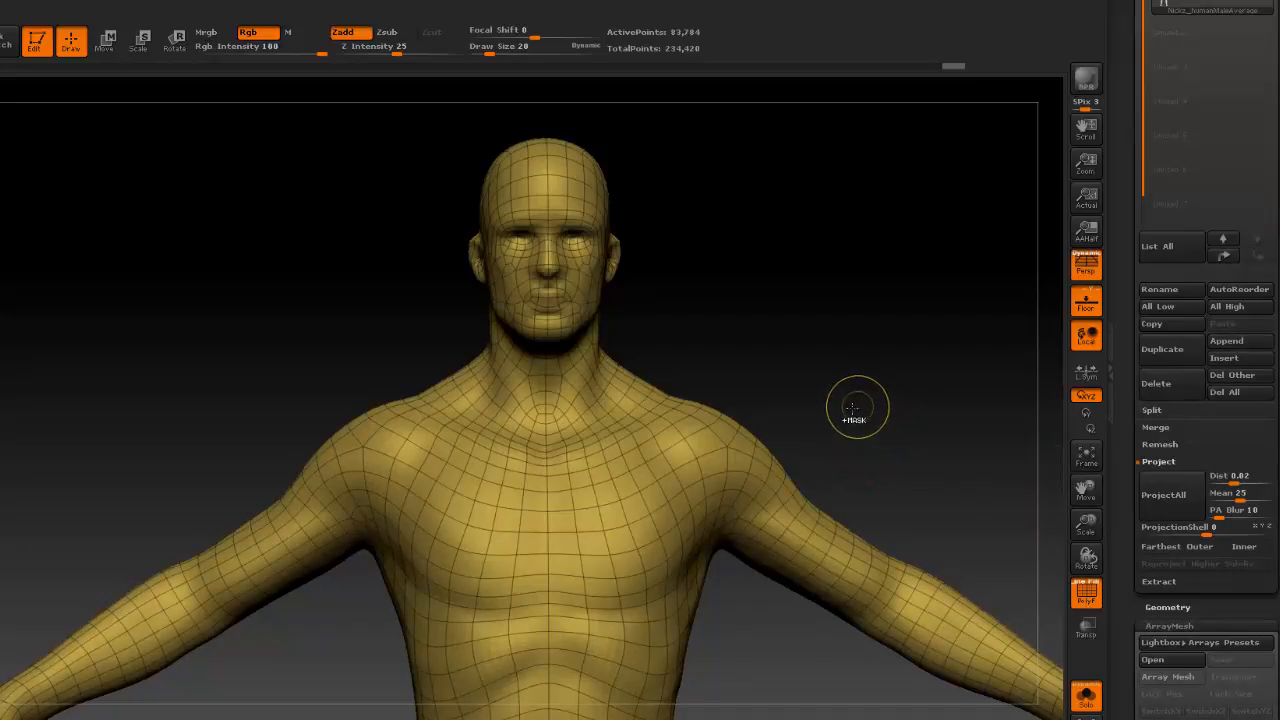
key("ctrl+d")
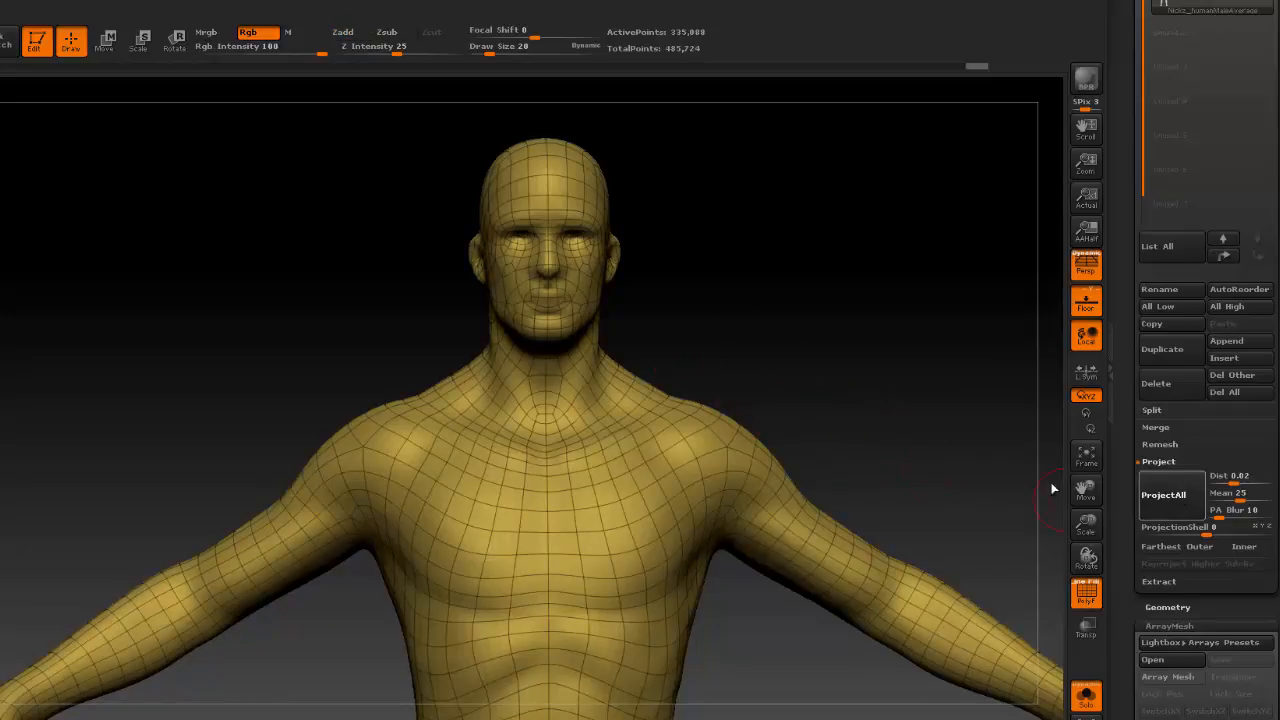
left_click(874, 443)
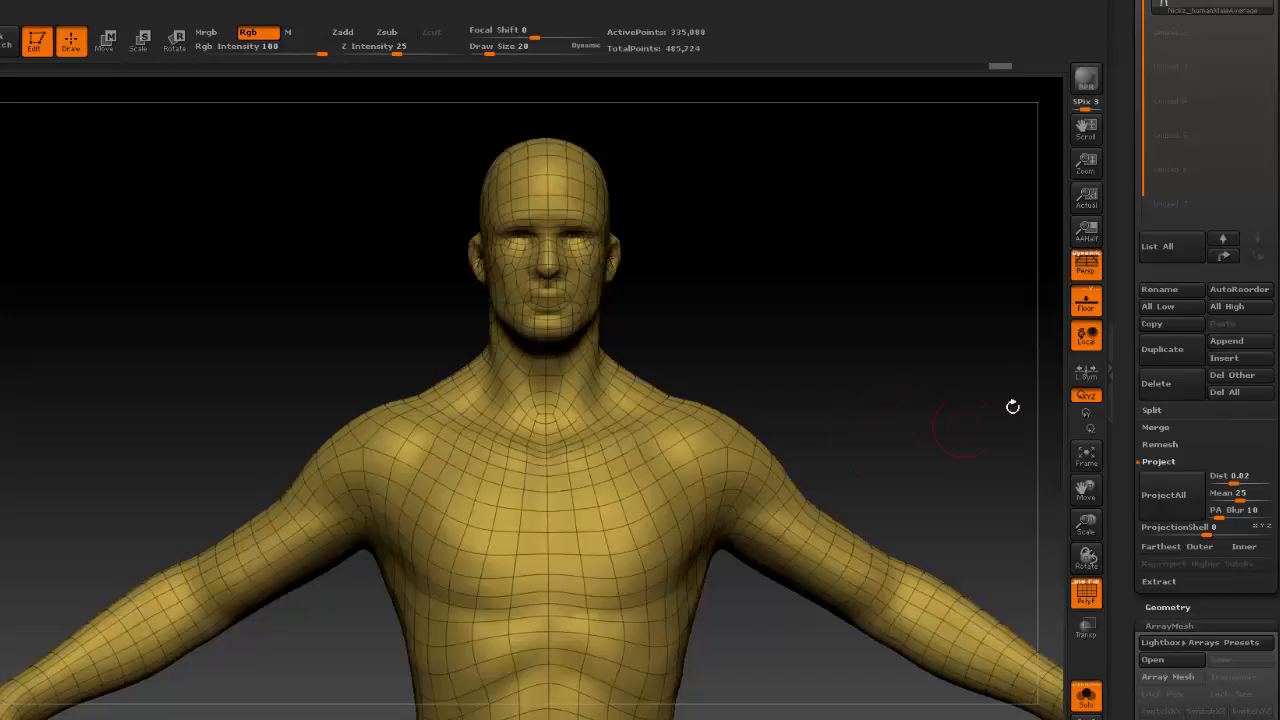
Compare the original body with the projected remesh by switching between the two subtools, hiding the polyframe to judge the surface forms.
left_click_drag(1275, 351, 1275, 563)
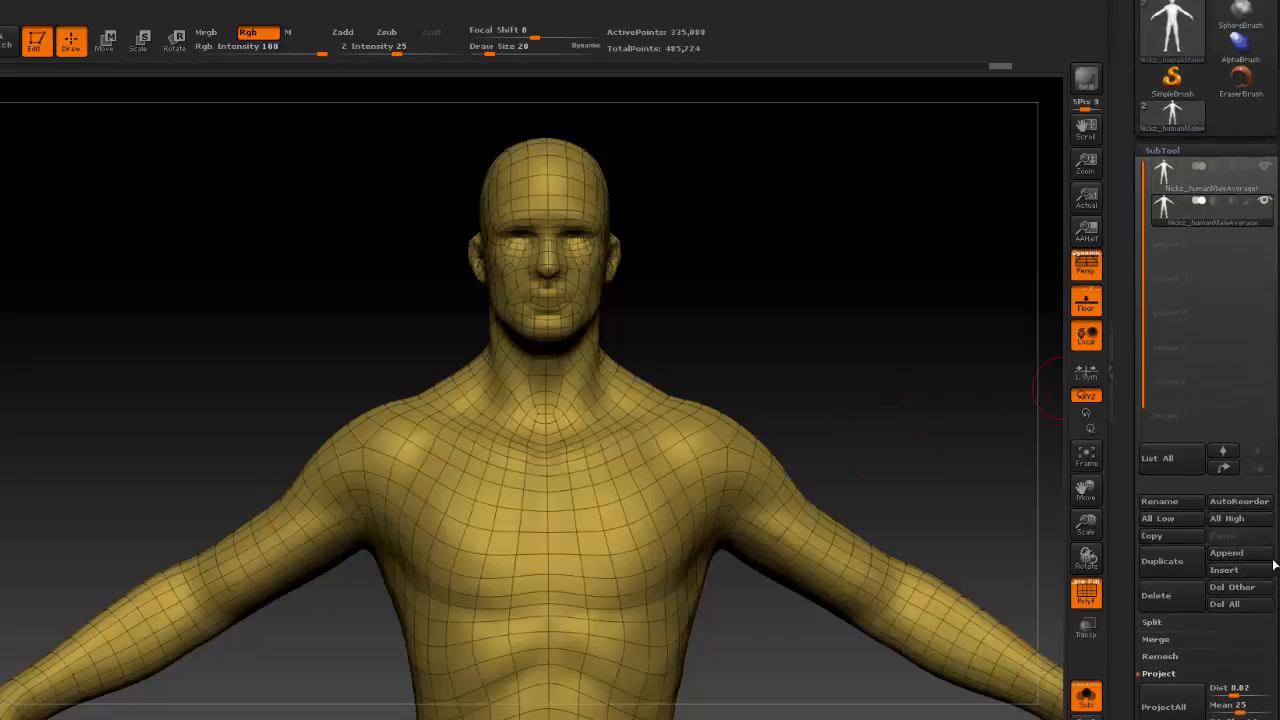
left_click(1183, 172)
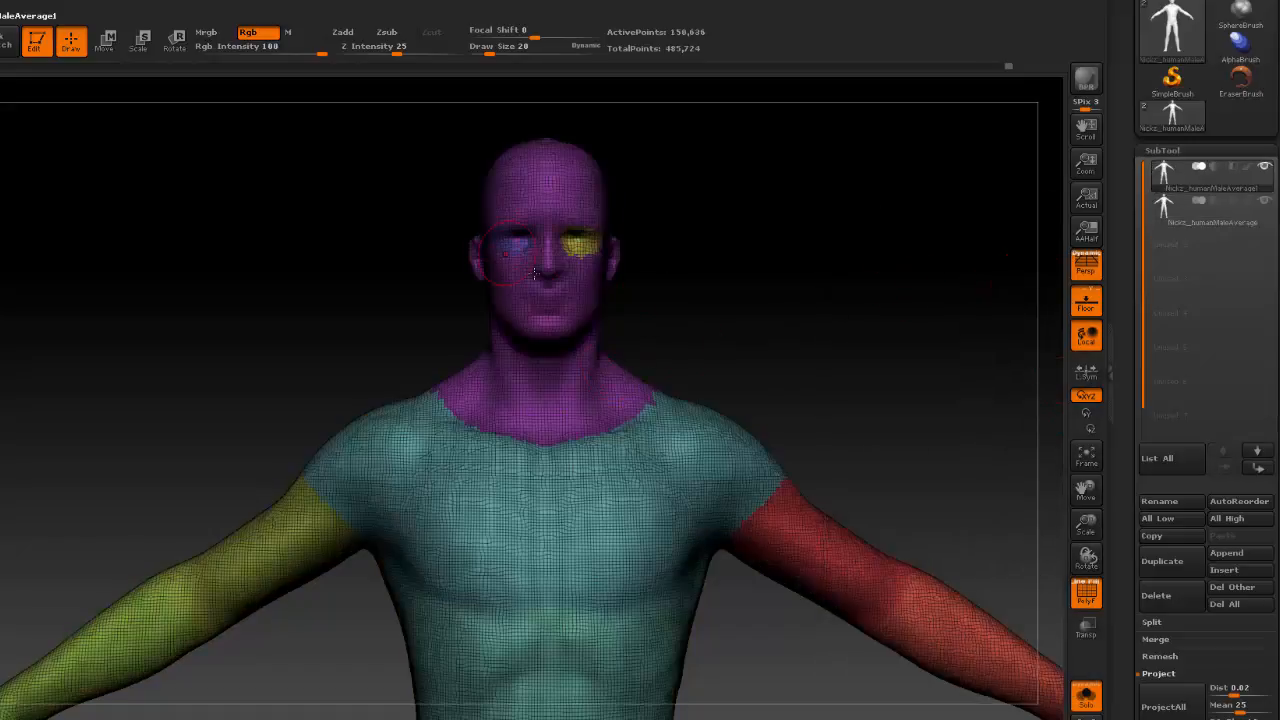
left_click_drag(881, 412, 858, 384)
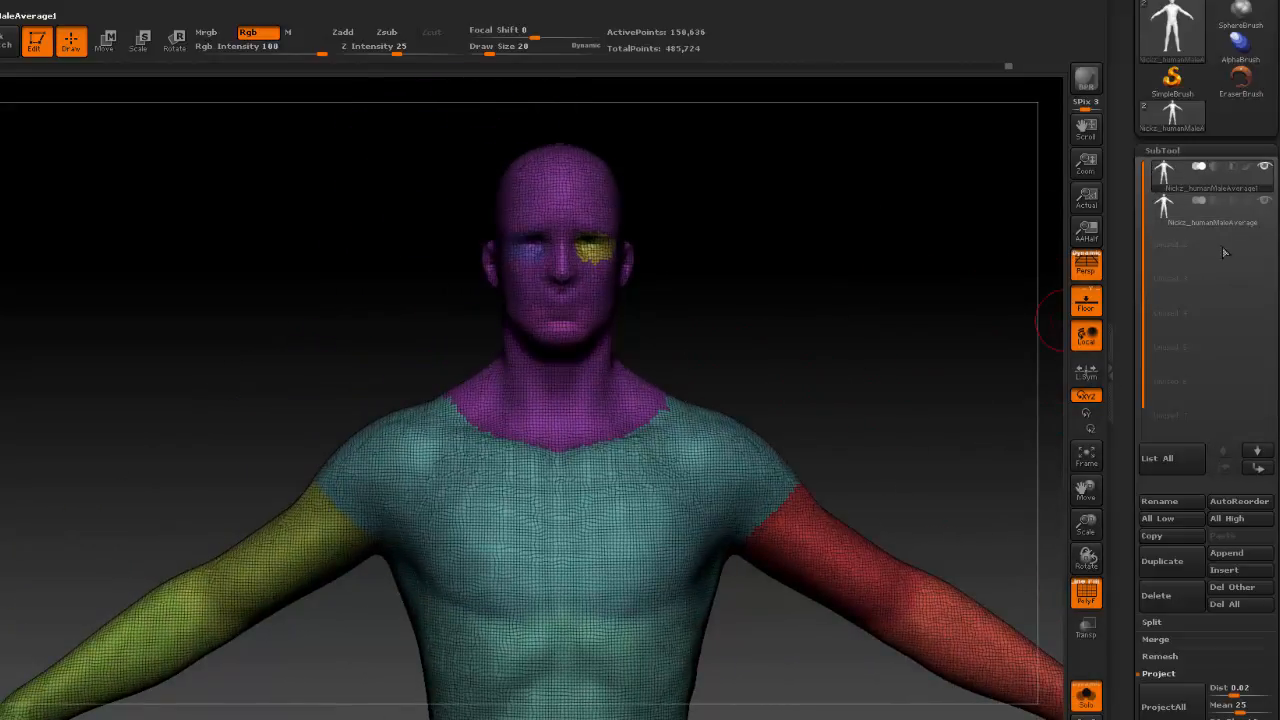
left_click(1086, 592)
left_click(1183, 216)
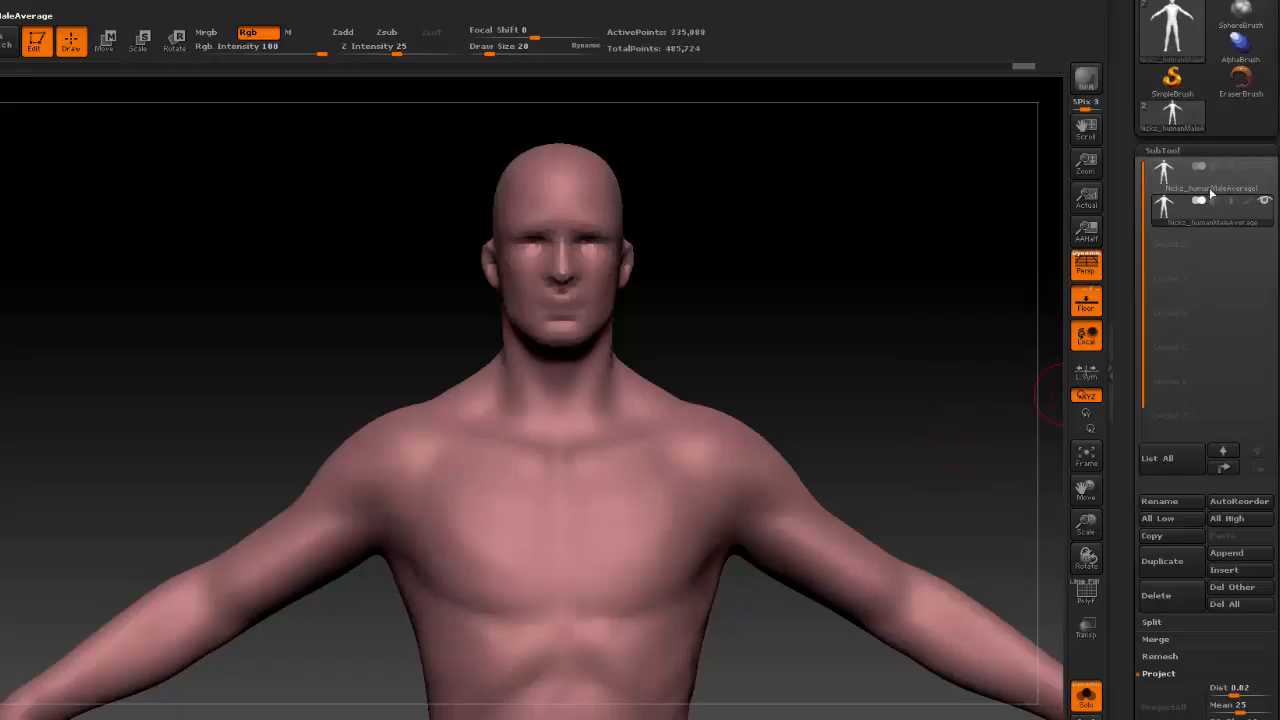
left_click(1164, 184)
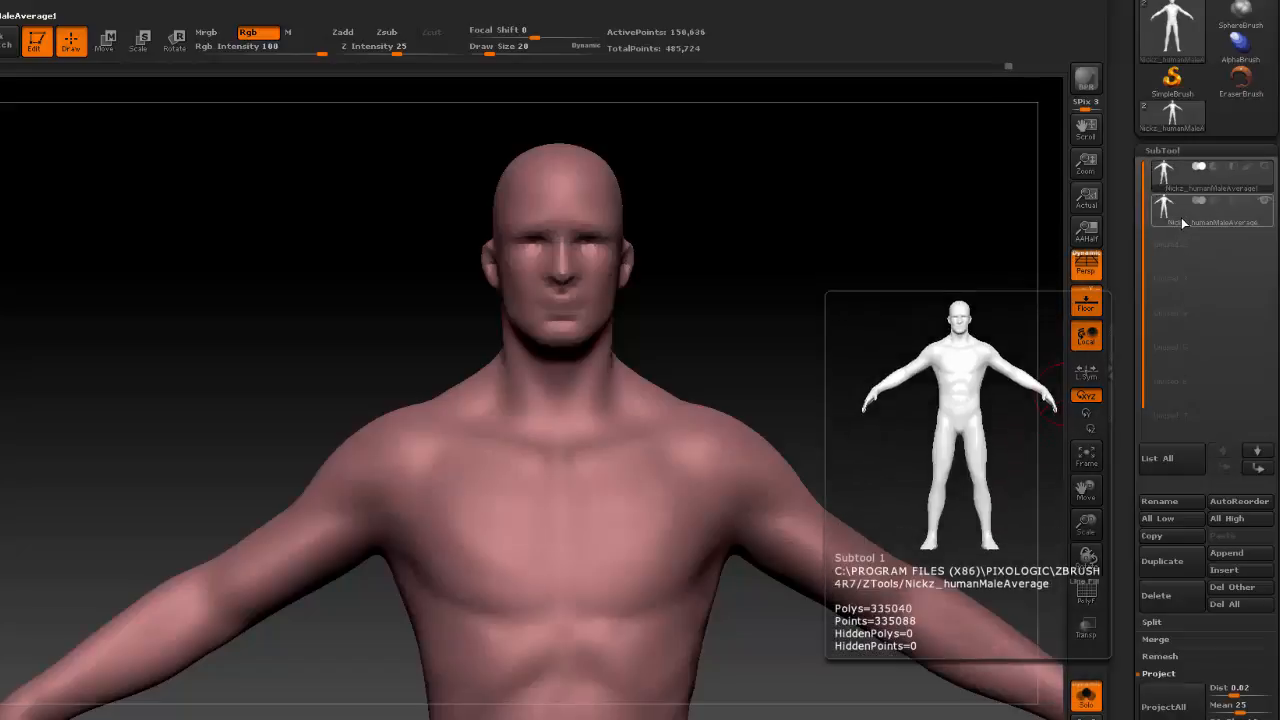
left_click(1181, 217)
left_click(1174, 182)
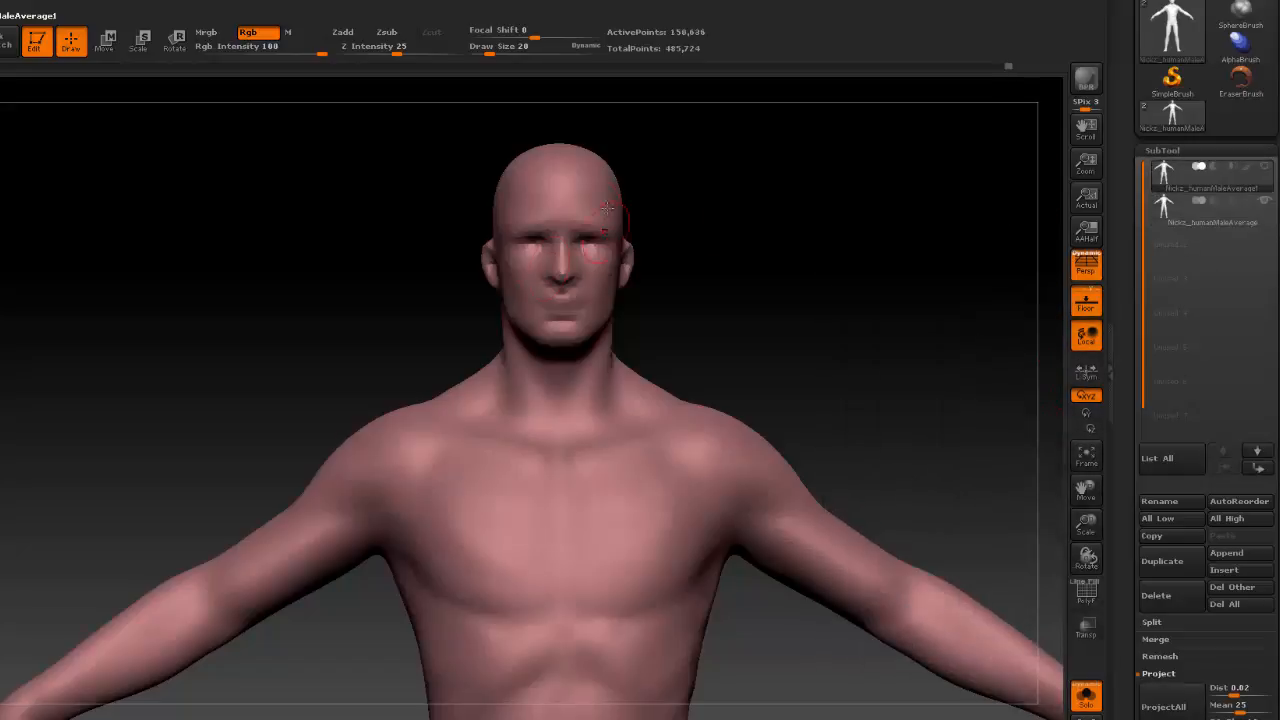
left_click(1192, 212)
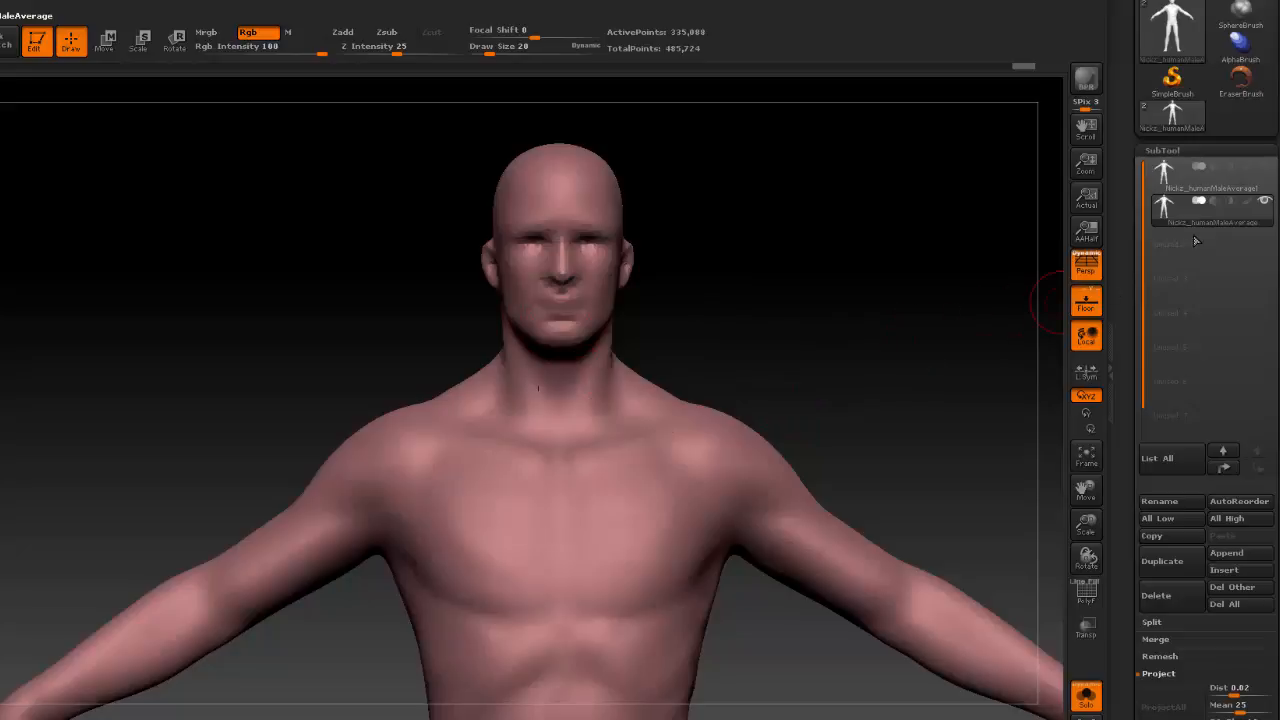
mouse_move(1188, 219)
Show the polyframe on the remeshed body and step down to its lowest subdivision level.
left_click(1086, 590)
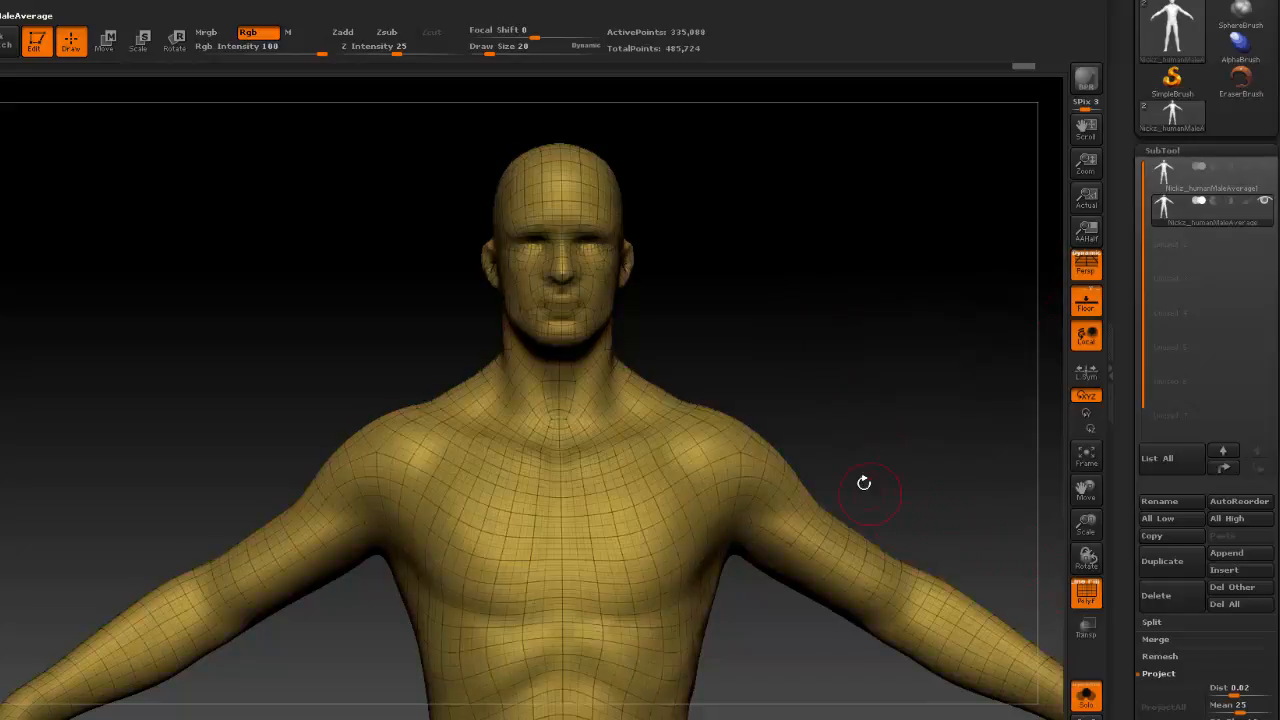
key("shift+d")
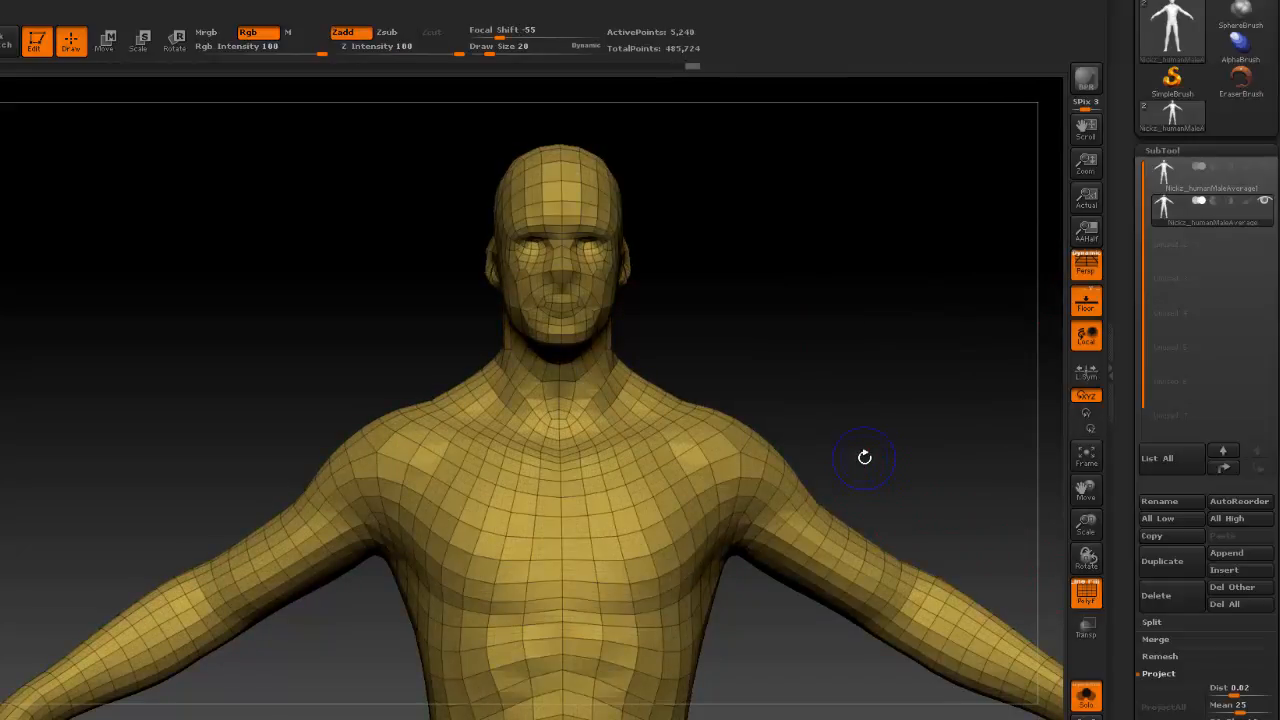
left_click_drag(922, 464, 950, 497)
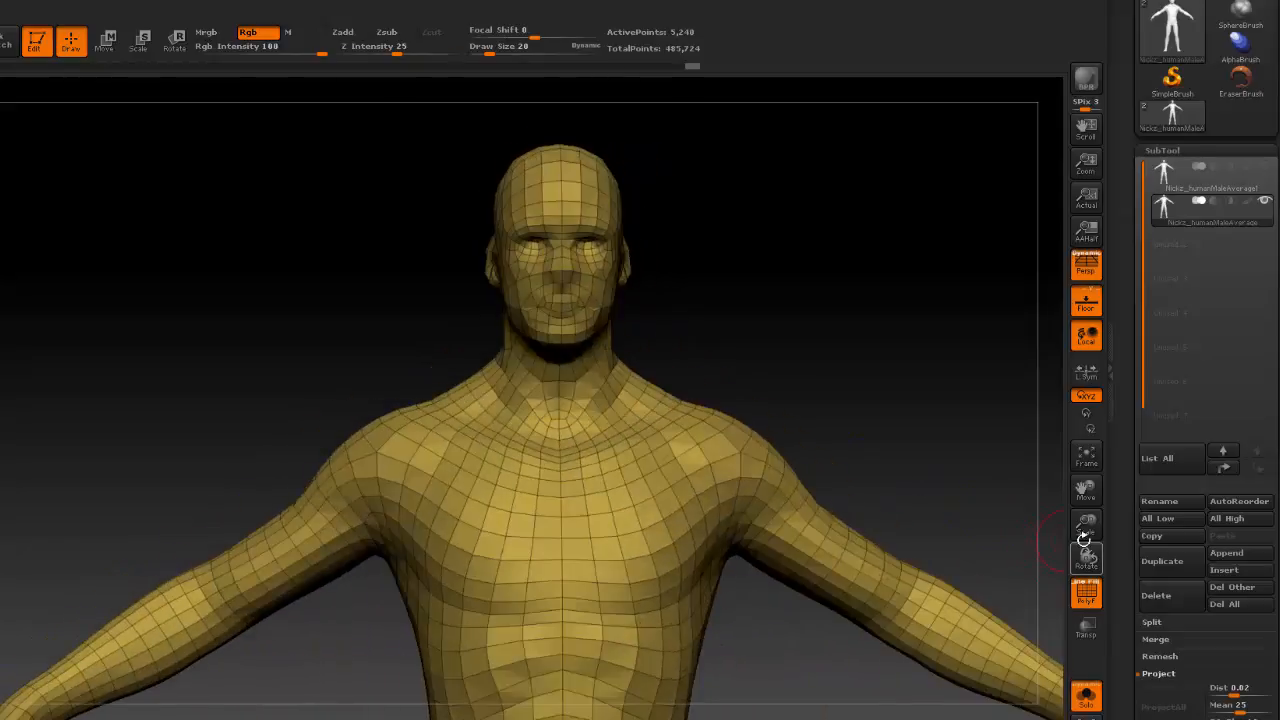
left_click_drag(1084, 525, 1014, 466)
left_click_drag(872, 520, 819, 446, "alt")
left_click_drag(1083, 522, 1087, 556)
left_click_drag(902, 384, 842, 412, "alt")
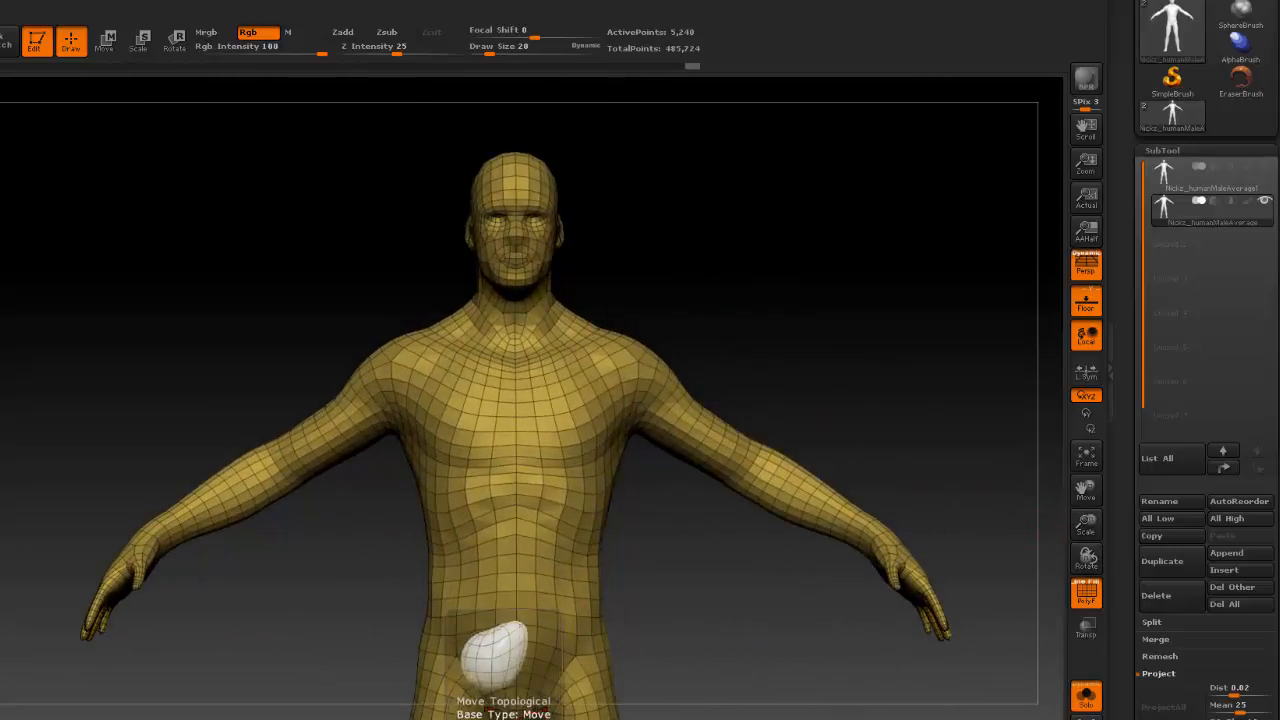
Choose the Move Topological brush, set its draw size to 56, and pull the upper arm into a new shape.
left_click(503, 718)
left_click_drag(490, 50, 500, 52)
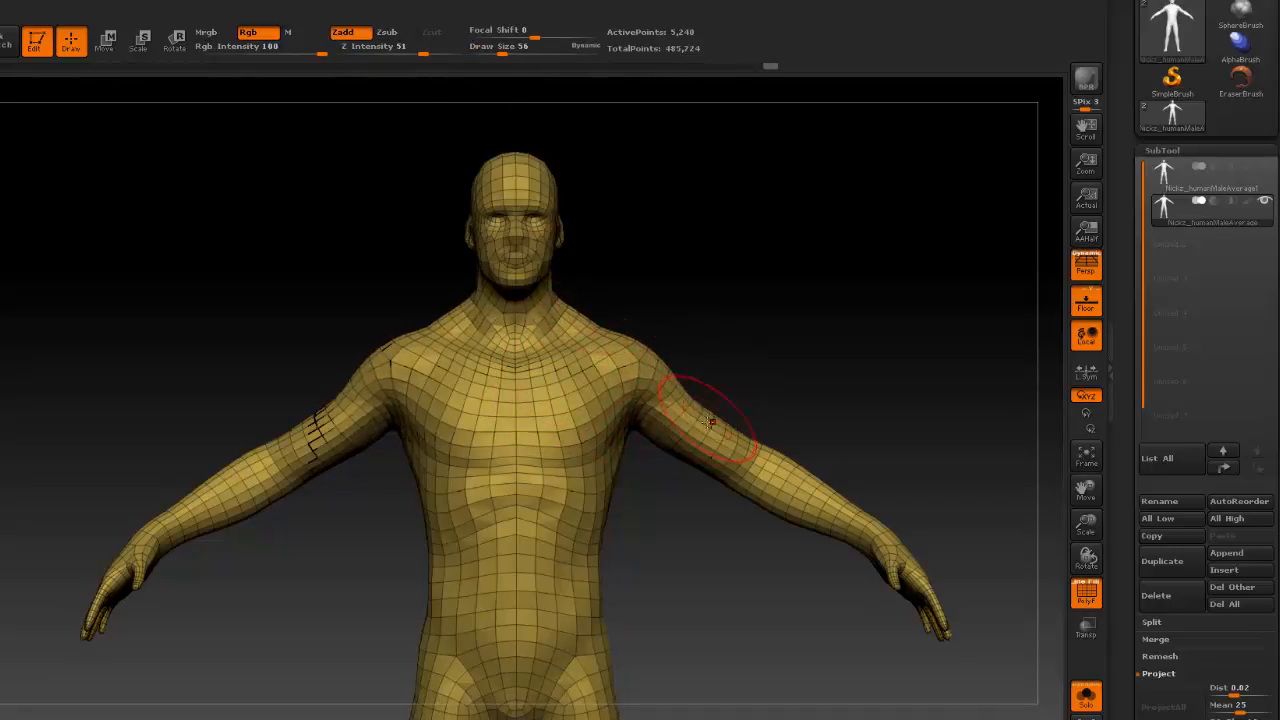
left_click_drag(708, 422, 695, 415)
Try to bulk up the upper arms, shoulders and neck base from behind with move strokes.
left_click_drag(805, 361, 671, 380)
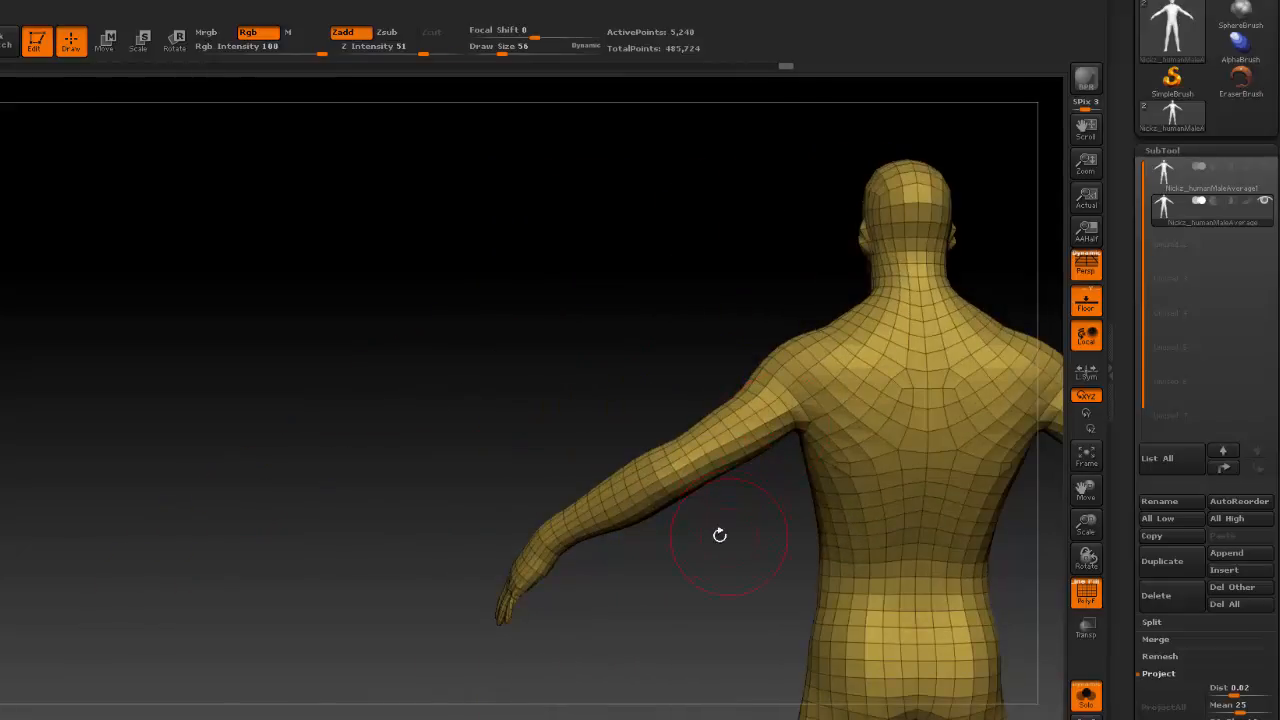
left_click_drag(720, 534, 520, 476, "alt")
left_click_drag(592, 367, 587, 378)
left_click_drag(625, 428, 603, 400)
mouse_move(605, 347)
left_mouse_down()
mouse_move(632, 370)
mouse_move(565, 378)
mouse_move(514, 340)
left_mouse_up()
mouse_move(591, 299)
left_mouse_down()
mouse_move(600, 238)
mouse_move(602, 258)
left_mouse_up()
left_click_drag(553, 325, 562, 314)
left_click_drag(637, 294, 643, 290)
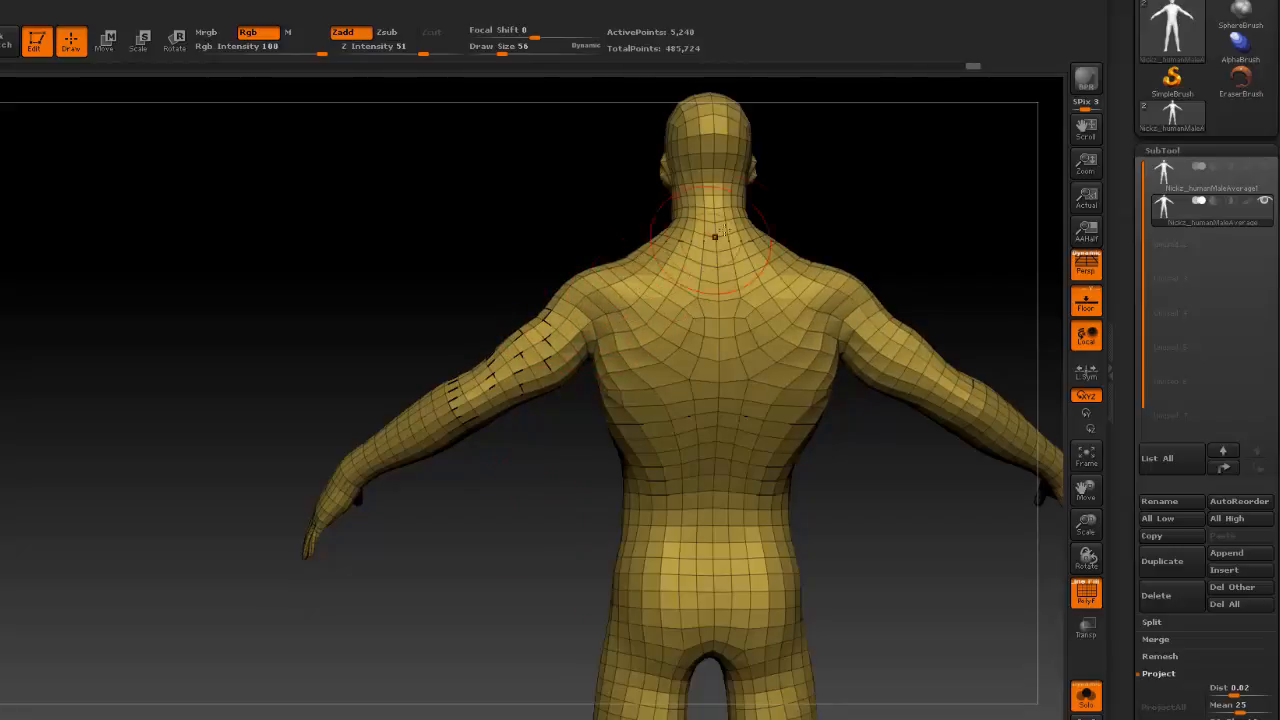
left_click_drag(758, 232, 754, 236)
Undo the latest move strokes made on the back of the body.
key("ctrl+z")
key("ctrl+z")
key("ctrl+z")
key("ctrl+z")
key("ctrl+z")
key("ctrl+z")
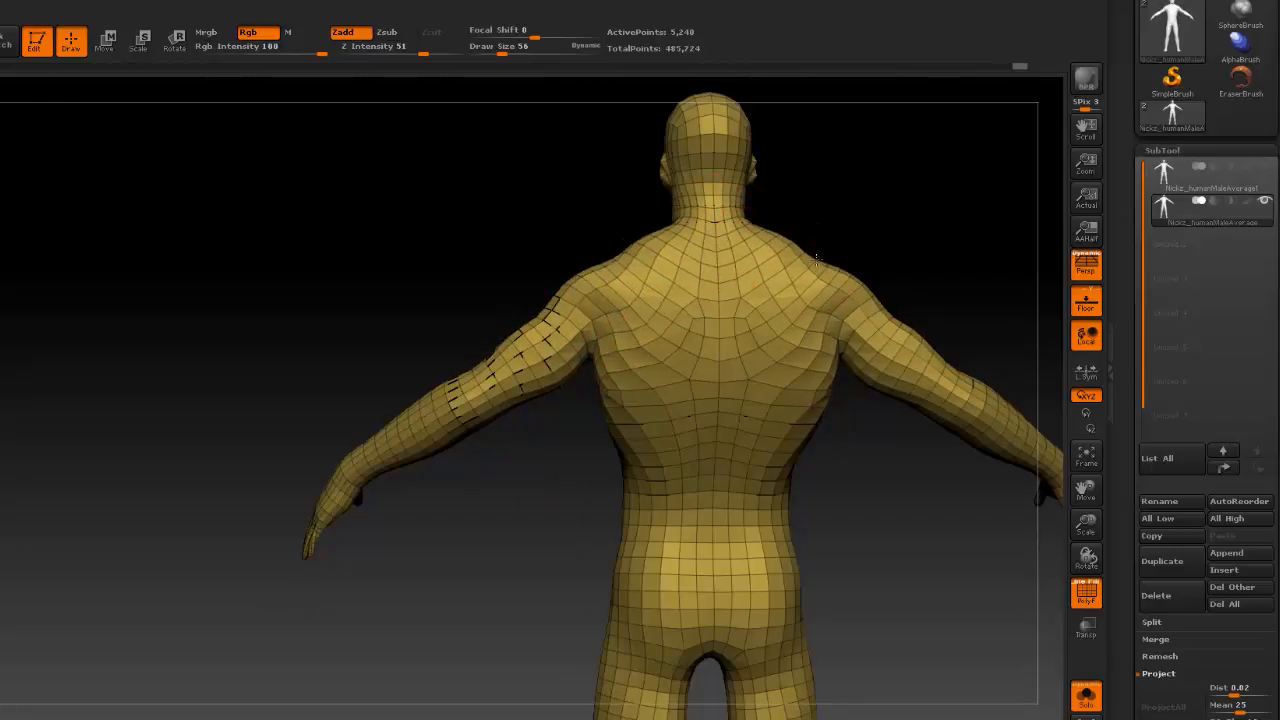
Reshape the upper arms into a bulkier form at the lowest subdivision level.
left_click_drag(832, 536, 995, 525)
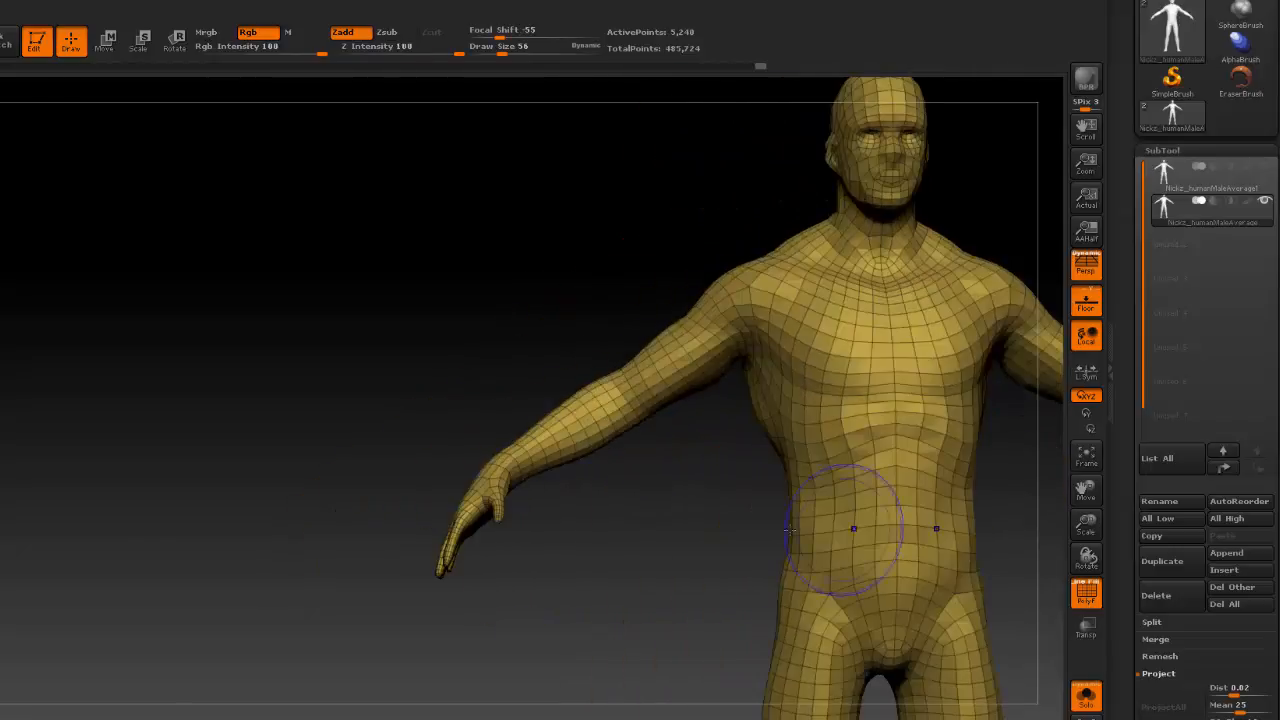
mouse_move(576, 550)
left_mouse_down("alt")
mouse_move(286, 506)
mouse_move(176, 530)
left_mouse_up("alt")
mouse_move(580, 330)
left_mouse_down()
mouse_move(598, 330)
mouse_move(549, 292)
left_mouse_up()
mouse_move(785, 280)
left_mouse_down("alt")
mouse_move(823, 335)
mouse_move(844, 435)
left_mouse_up("alt")
Return the remeshed body to its highest subdivision level and hide the polyframe to review the smooth surface.
key("d")
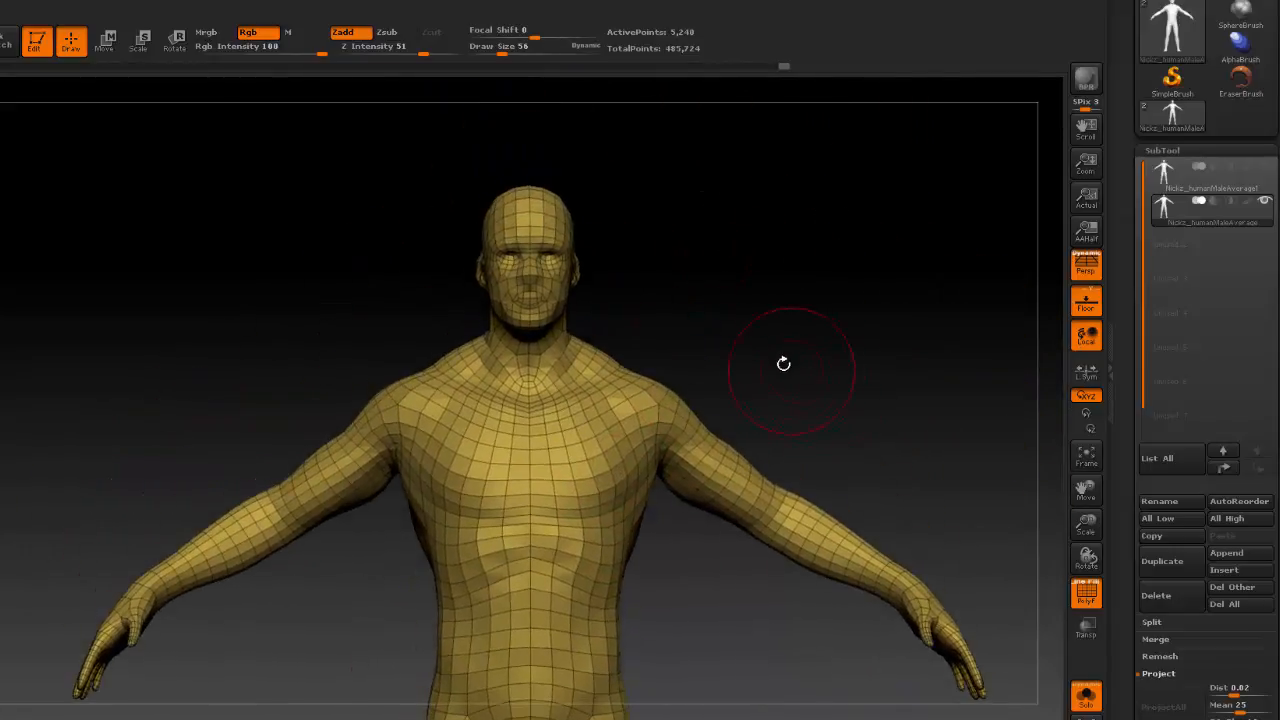
key("d")
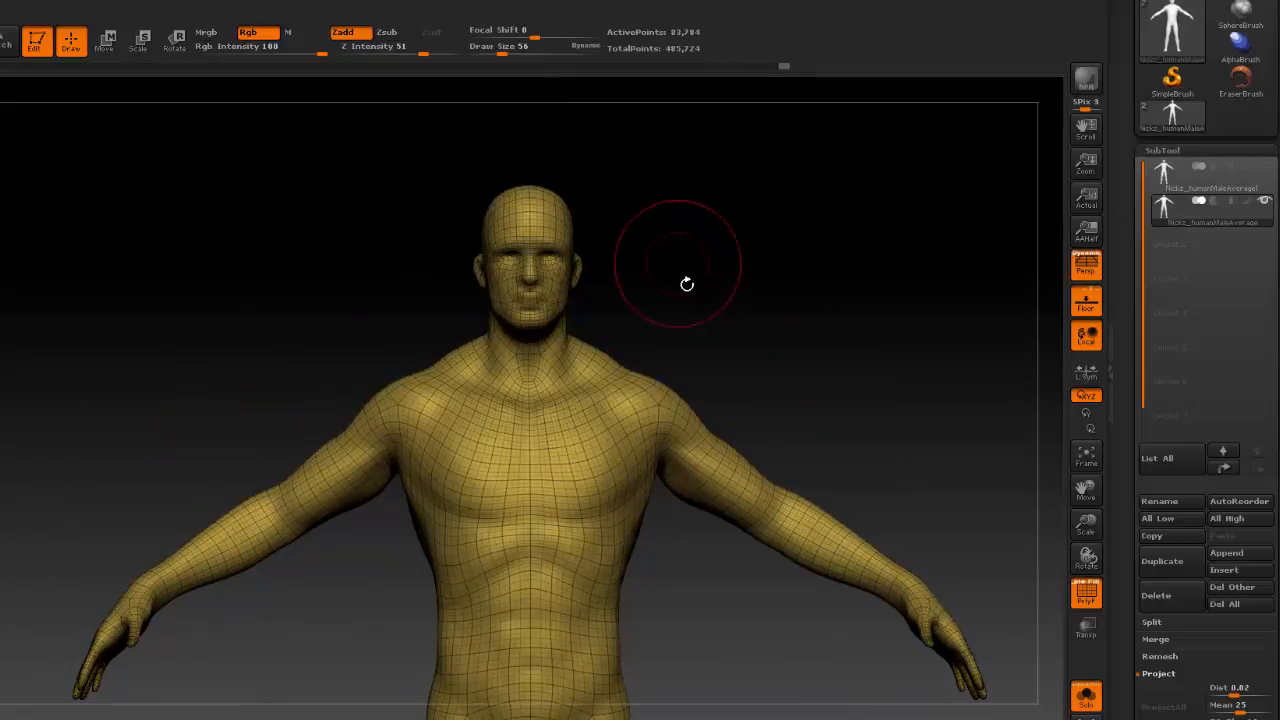
key("d")
left_click(1086, 592)
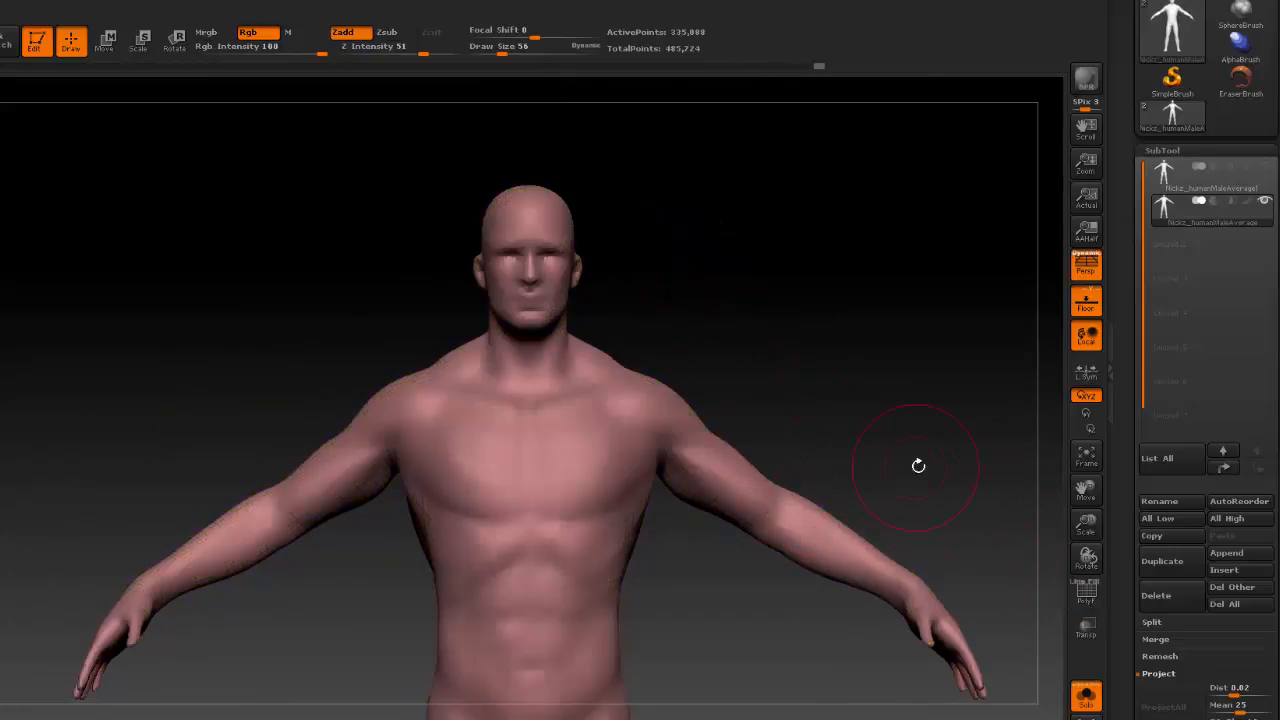
left_click_drag(919, 466, 864, 492)
mouse_move(709, 600)
left_mouse_down("alt")
mouse_move(800, 400)
mouse_move(705, 555)
mouse_move(688, 614)
mouse_move(605, 612)
mouse_move(745, 610)
mouse_move(700, 608)
left_mouse_up("alt")
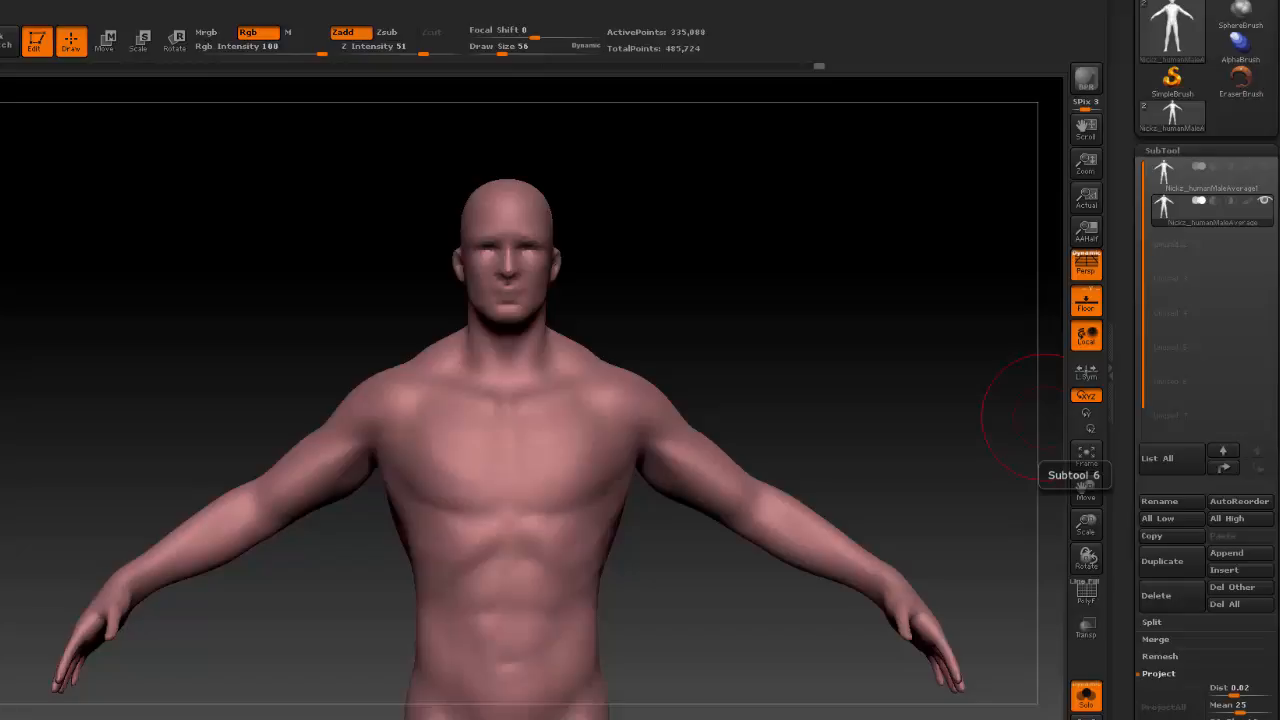
mouse_move(714, 286)
left_mouse_down()
mouse_move(826, 343)
mouse_move(809, 343)
mouse_move(830, 302)
mouse_move(820, 289)
mouse_move(827, 306)
left_mouse_up()
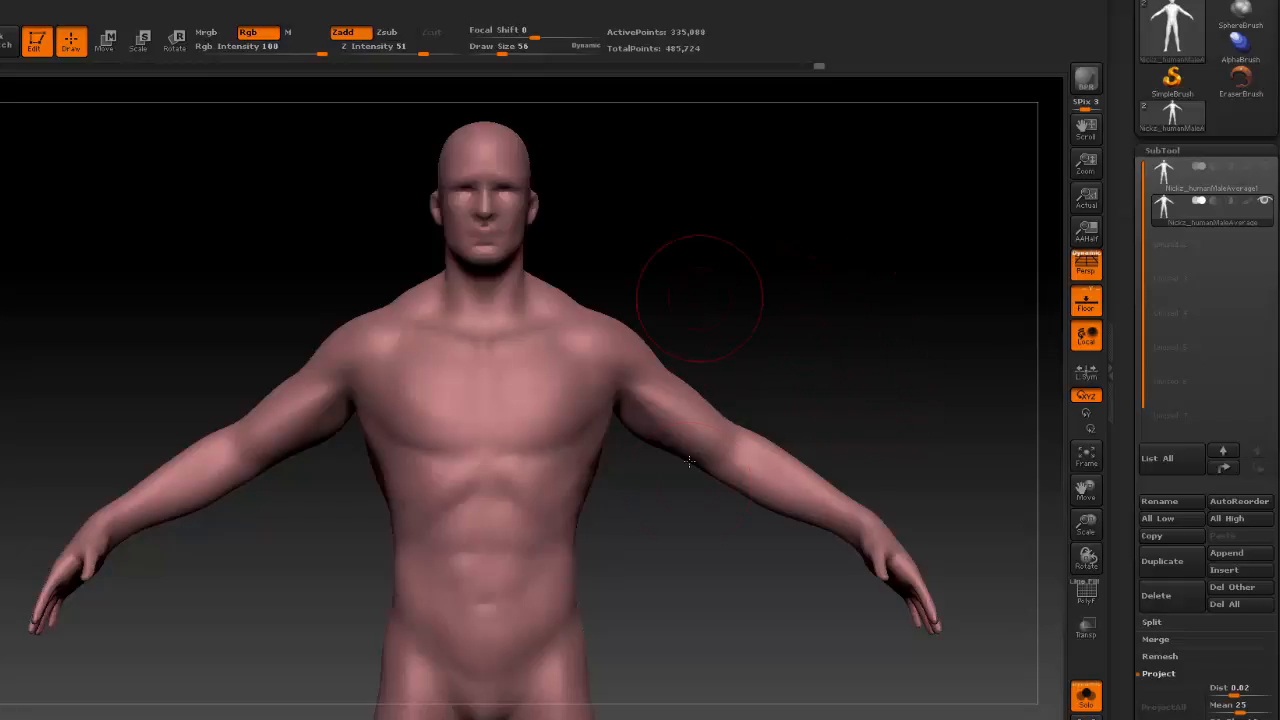
mouse_move(851, 349)
left_mouse_down("alt")
mouse_move(874, 286)
mouse_move(871, 312)
left_mouse_up("alt")
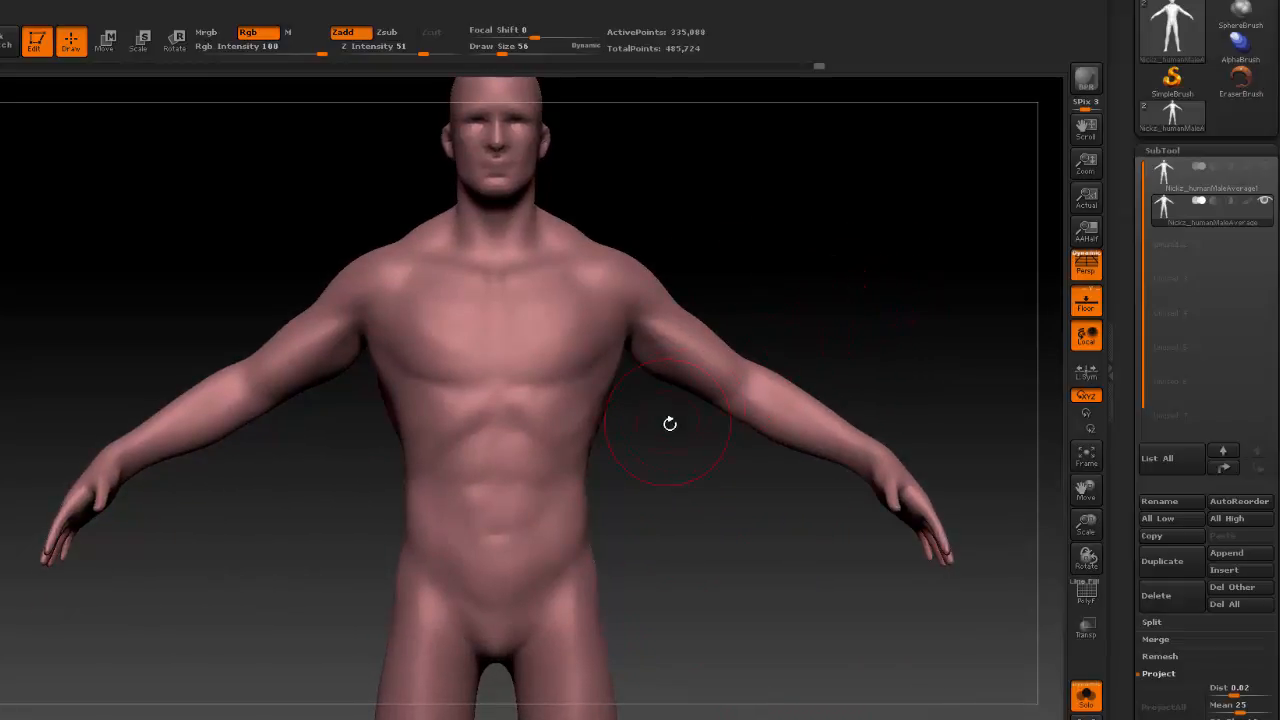